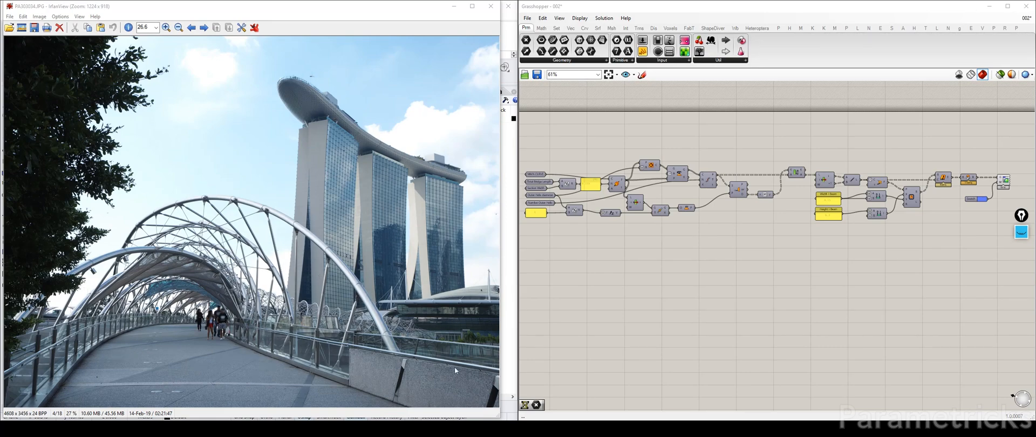
Annotate the bridge photo with a freehand looping helix and a 6 in the sky, and clear the markings.
left_click(1022, 232)
mouse_move(1023, 272)
mouse_move(1022, 257)
left_click(985, 258)
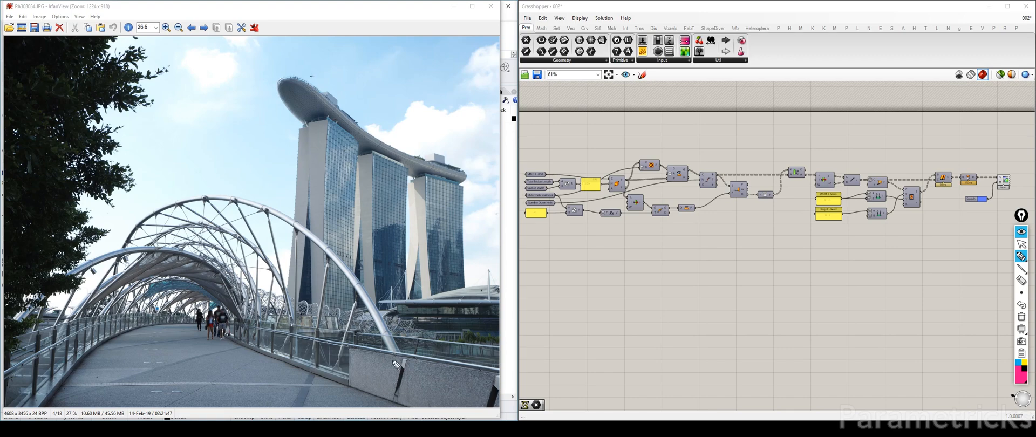
mouse_move(414, 388)
left_mouse_down()
mouse_move(401, 343)
mouse_move(339, 268)
mouse_move(253, 212)
mouse_move(150, 223)
mouse_move(113, 277)
mouse_move(126, 324)
mouse_move(224, 348)
mouse_move(261, 314)
mouse_move(244, 275)
mouse_move(258, 332)
mouse_move(337, 323)
mouse_move(429, 337)
left_mouse_up()
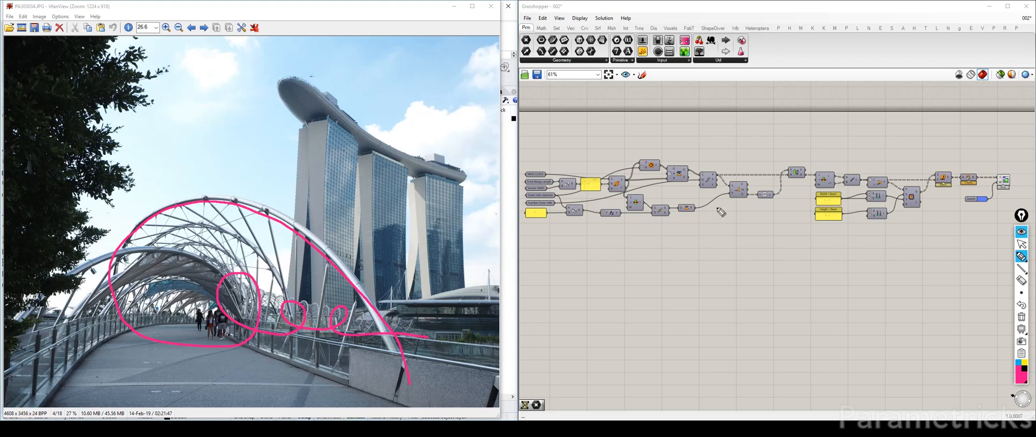
mouse_move(187, 112)
left_mouse_down()
mouse_move(167, 156)
mouse_move(165, 143)
left_mouse_up()
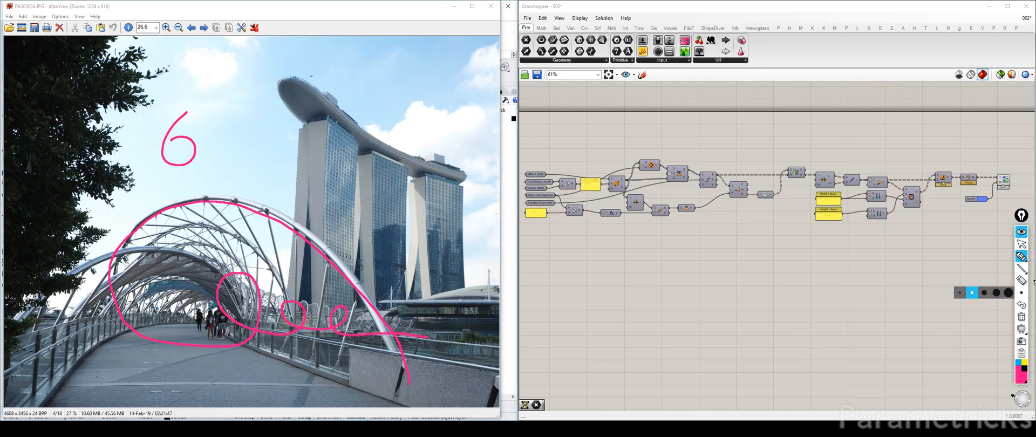
left_click(1021, 317)
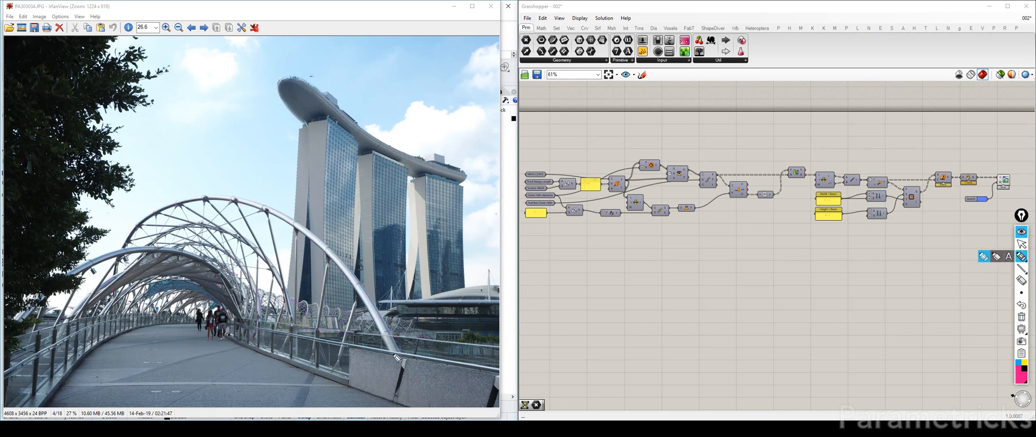
Trace several arch segments and one helix loop on the bridge photo, and clear the markings.
left_click_drag(402, 364, 369, 303)
left_click_drag(293, 357, 277, 298)
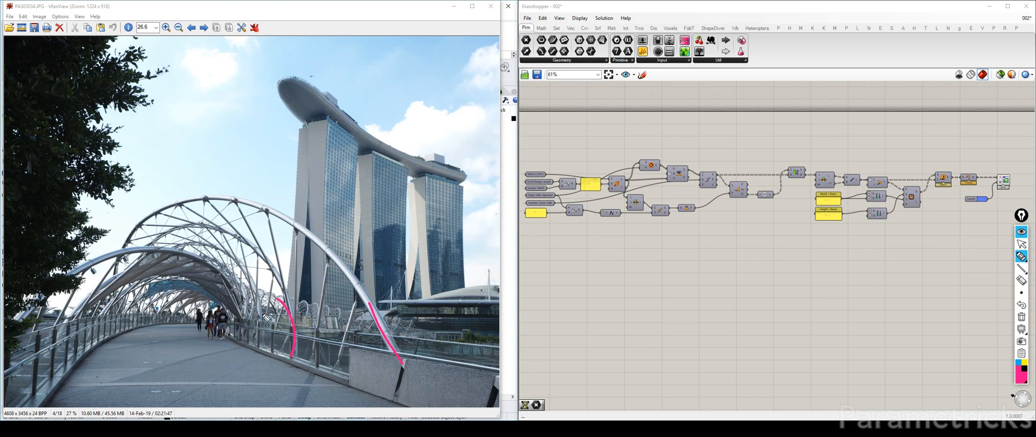
mouse_move(263, 342)
left_mouse_down()
mouse_move(257, 307)
mouse_move(245, 304)
left_mouse_up()
mouse_move(266, 206)
left_mouse_down()
mouse_move(121, 281)
mouse_move(240, 346)
mouse_move(257, 325)
left_mouse_up()
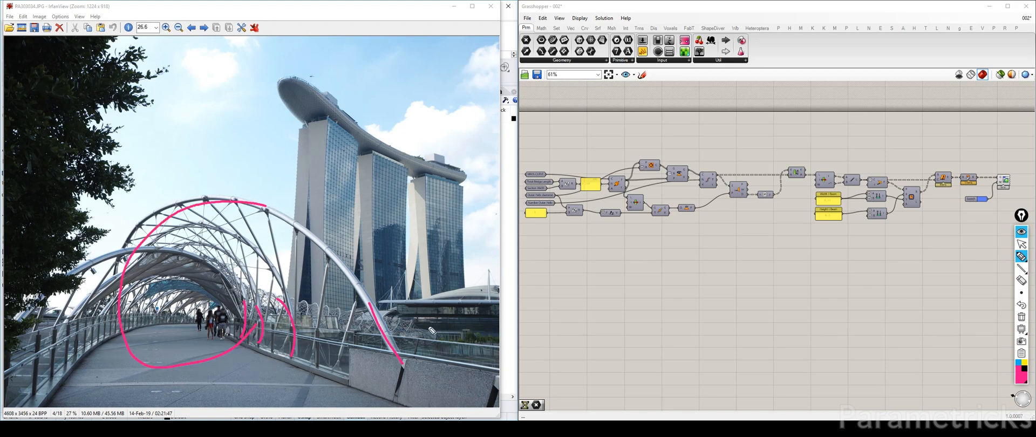
left_click_drag(422, 320, 382, 318)
left_click(1022, 317)
Leave drawing mode, minimize the bridge photo, and view the end of the beam component chain.
left_click(1021, 244)
left_click(448, 9)
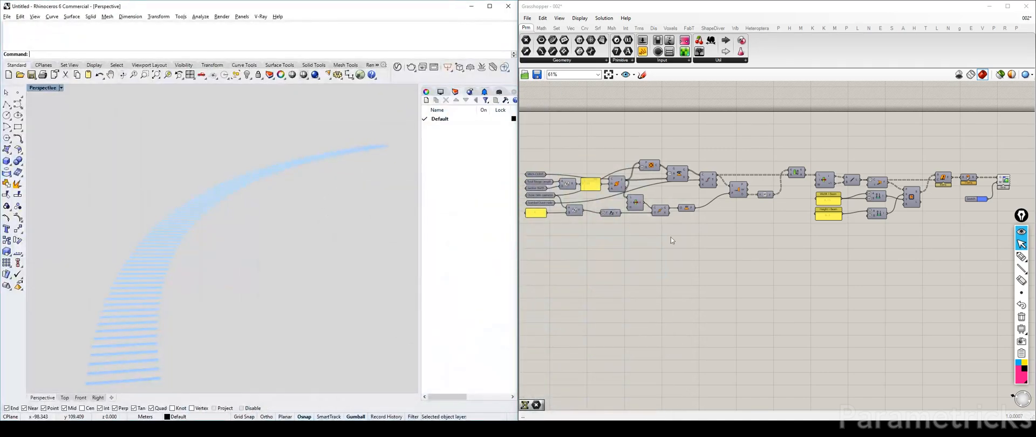
right_click_drag(949, 216, 635, 189)
scroll(635, 189, "up", 2)
left_click(714, 139)
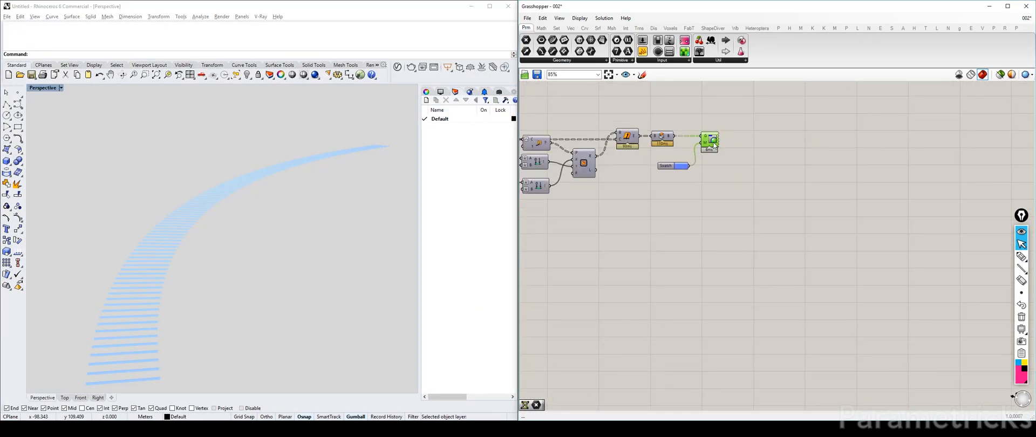
left_click(752, 163)
Set the Perspective viewport's display mode to Shaded and view the nearest beams up close.
right_click_drag(293, 229, 221, 241)
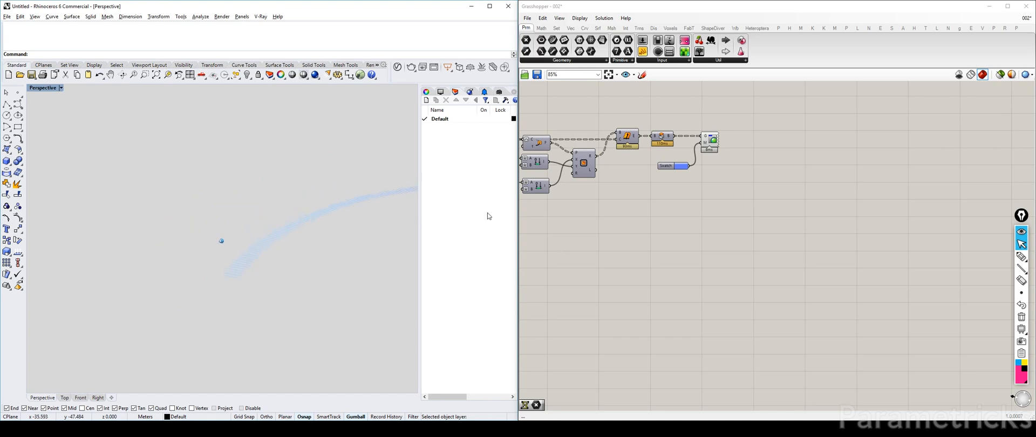
scroll(769, 194, "down", 5)
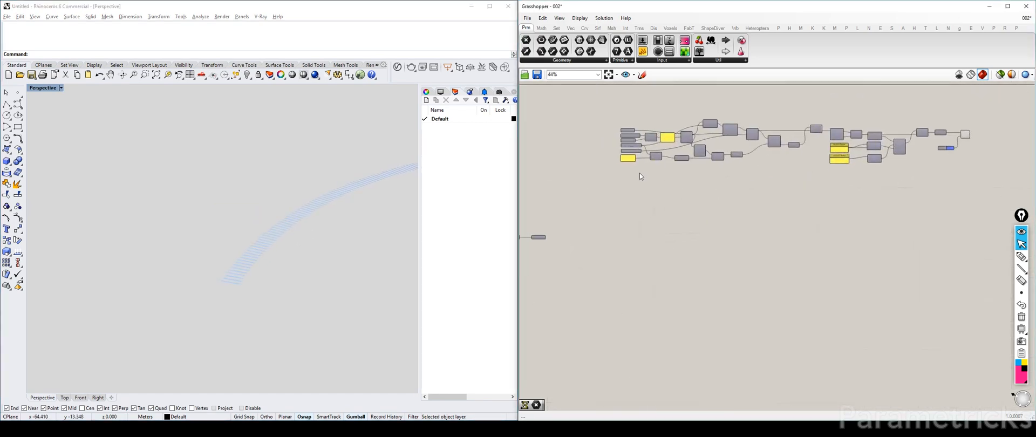
scroll(641, 174, "up", 3)
scroll(245, 273, "up", 6)
right_click_drag(245, 273, 249, 276)
right_click_drag(542, 186, 233, 207)
left_click(62, 87)
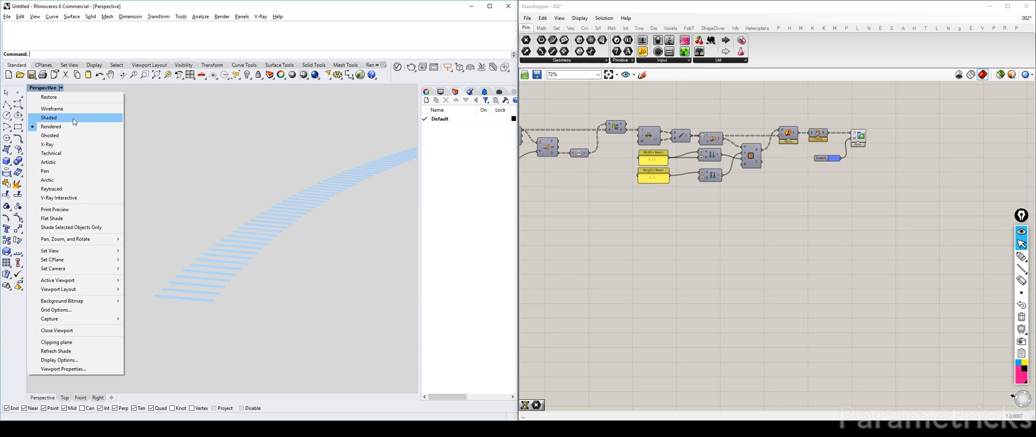
left_click(355, 156)
scroll(213, 294, "up", 5)
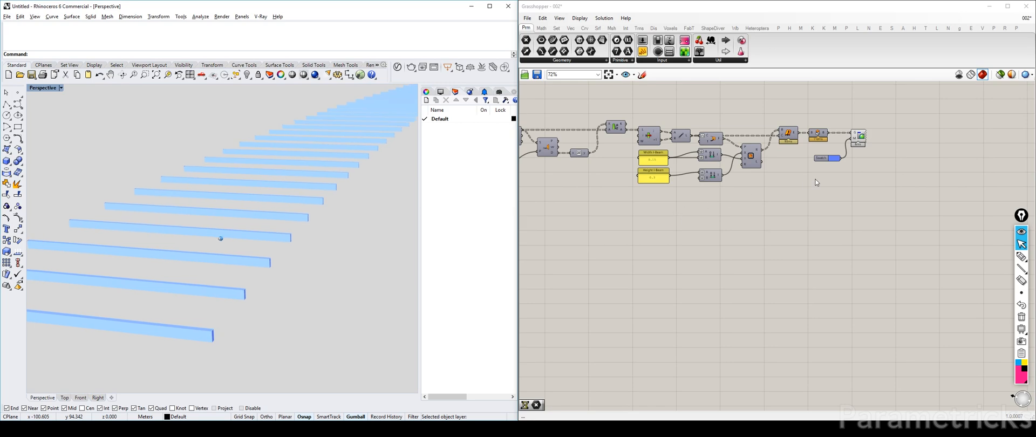
Shift the Custom Preview component at the end of the beam chain slightly right, and undo a trial deletion of it.
left_click(859, 137)
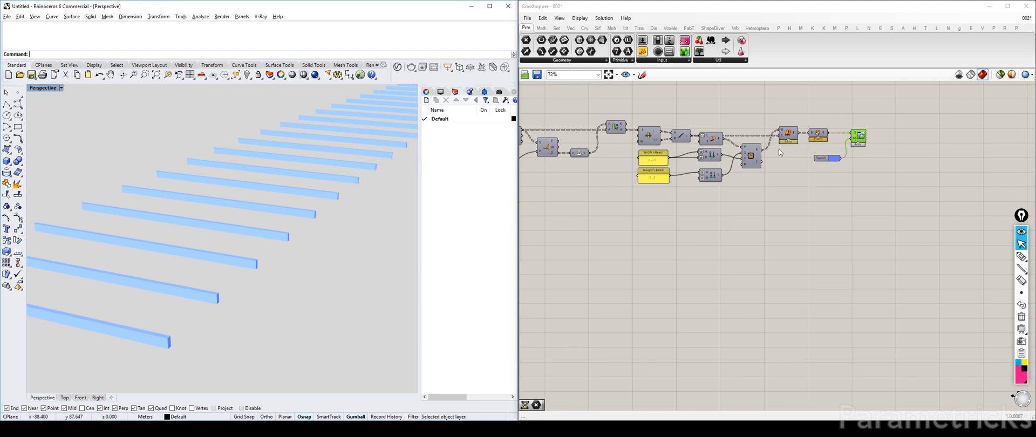
mouse_move(860, 143)
left_mouse_down()
mouse_move(897, 144)
mouse_move(873, 144)
left_mouse_up()
right_click_drag(873, 138, 926, 131)
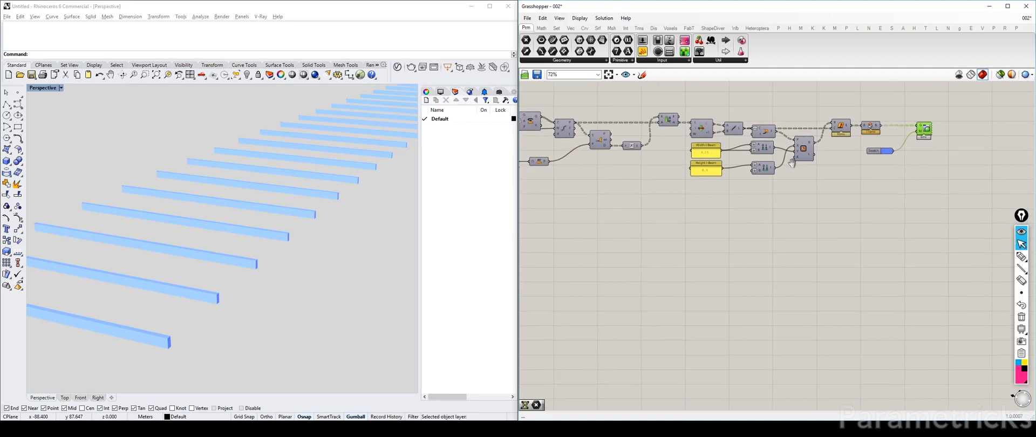
key("Delete")
key("ctrl+z")
Examine the whole beam component chain, from its named input parameters to the Custom Preview component.
scroll(713, 197, "down", 4)
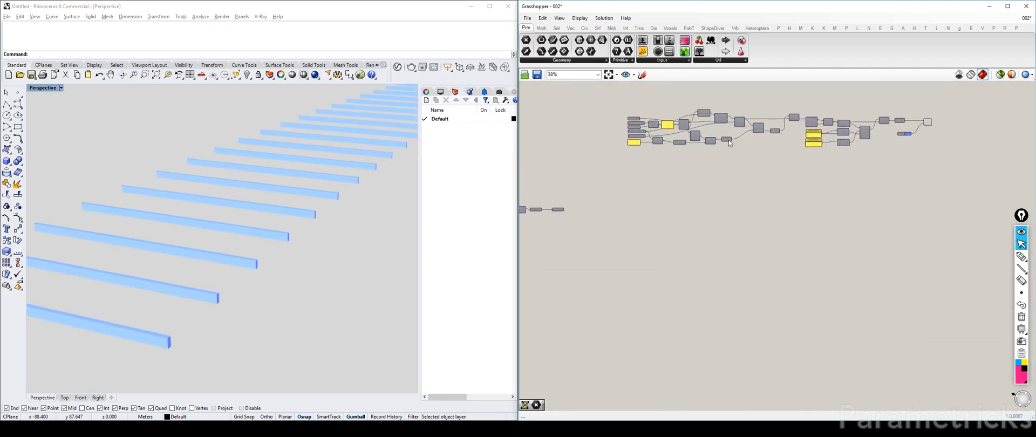
scroll(671, 171, "up", 5)
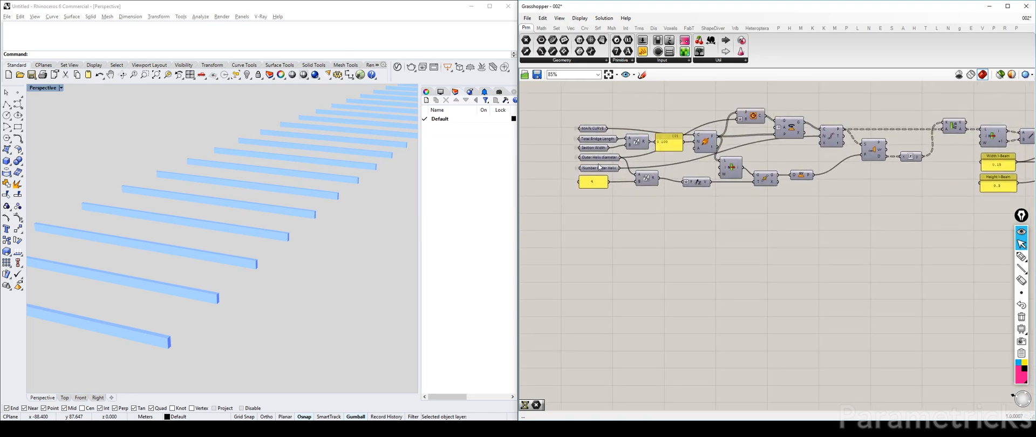
scroll(703, 159, "down", 4)
right_click_drag(703, 160, 649, 158)
left_click_drag(966, 117, 563, 194)
scroll(620, 154, "up", 3)
left_click(617, 218)
scroll(599, 146, "up", 3)
scroll(600, 146, "down", 5)
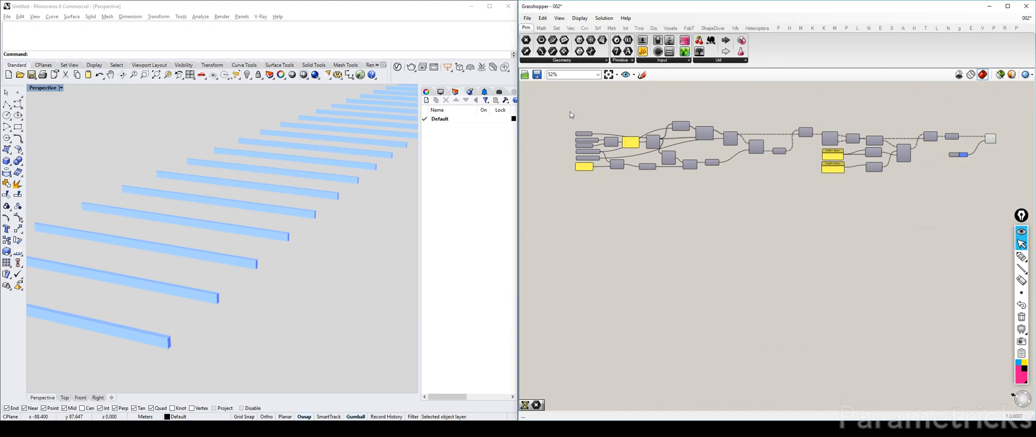
right_click_drag(572, 115, 542, 117)
left_click_drag(529, 97, 1001, 211)
scroll(603, 150, "up", 3)
left_click(601, 188)
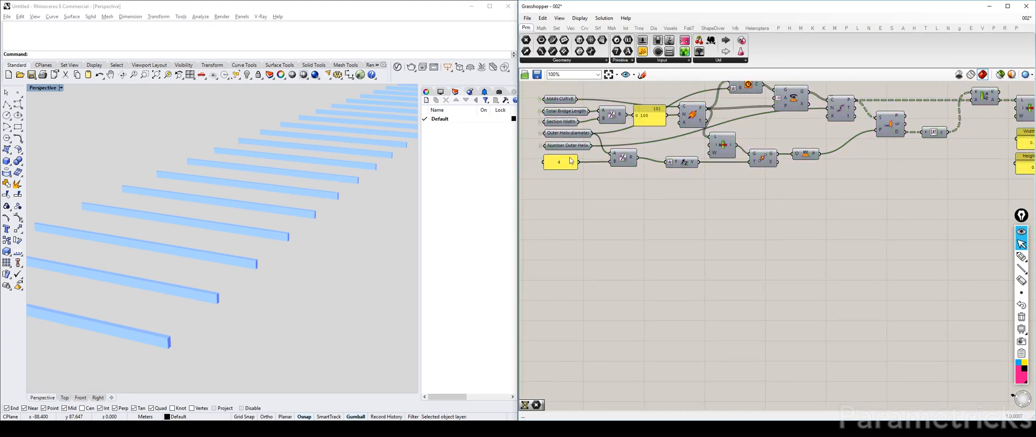
scroll(768, 182, "down", 5)
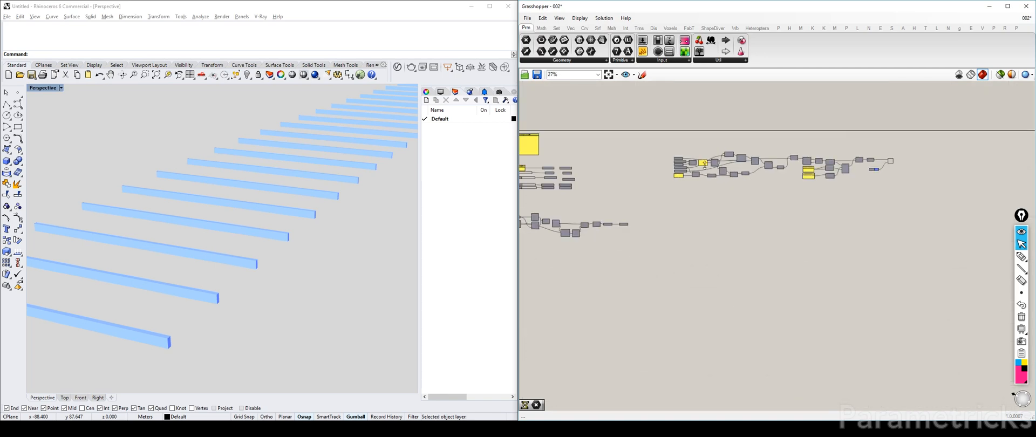
scroll(775, 203, "up", 3)
scroll(665, 152, "down", 2)
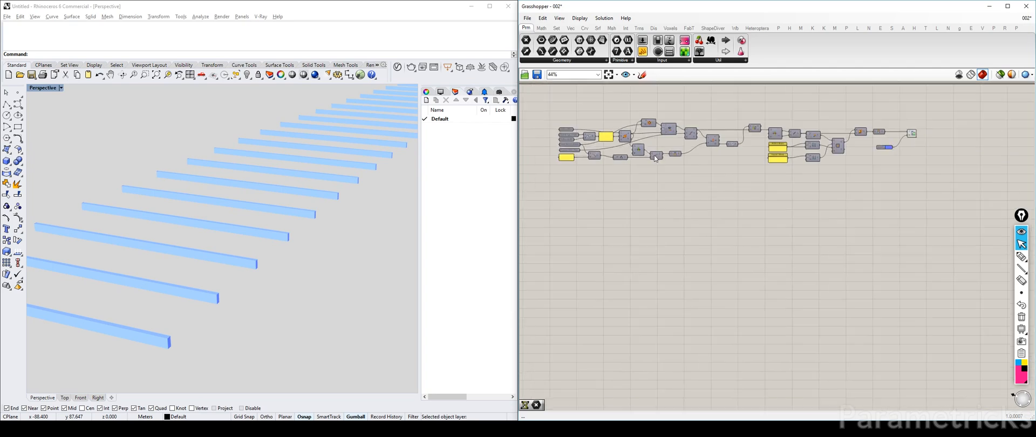
left_click(306, 221)
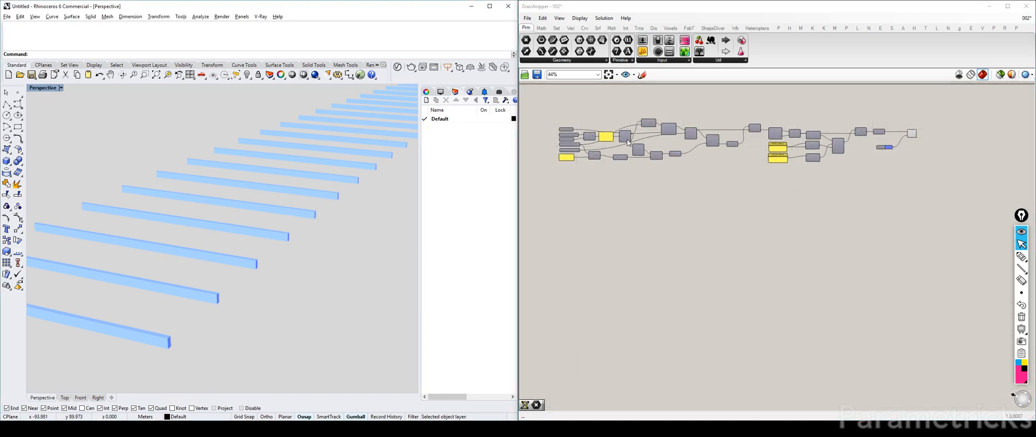
right_click_drag(591, 142, 711, 153)
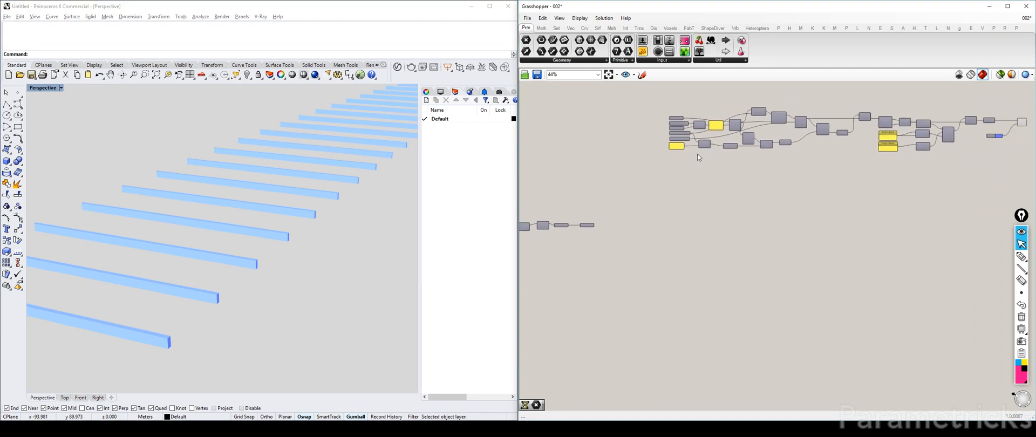
right_click_drag(699, 157, 619, 225)
double_click(615, 165)
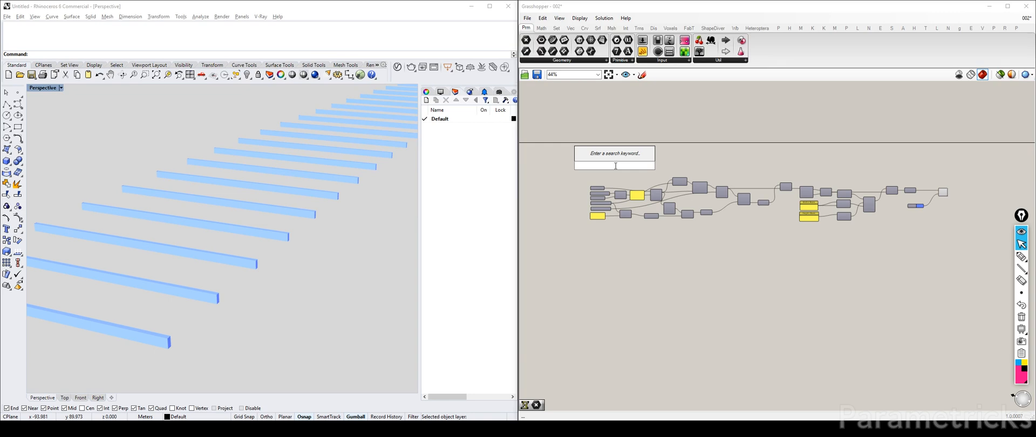
right_click(684, 182)
left_click_drag(561, 122, 971, 263)
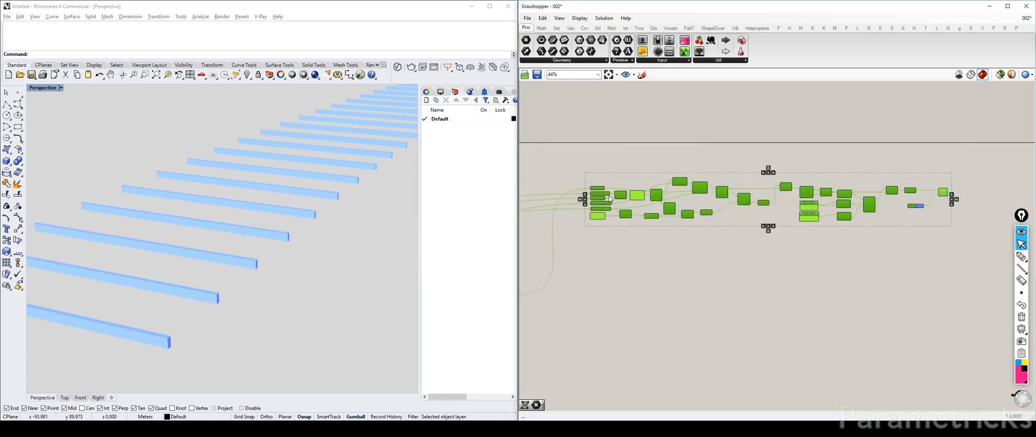
left_click(639, 156)
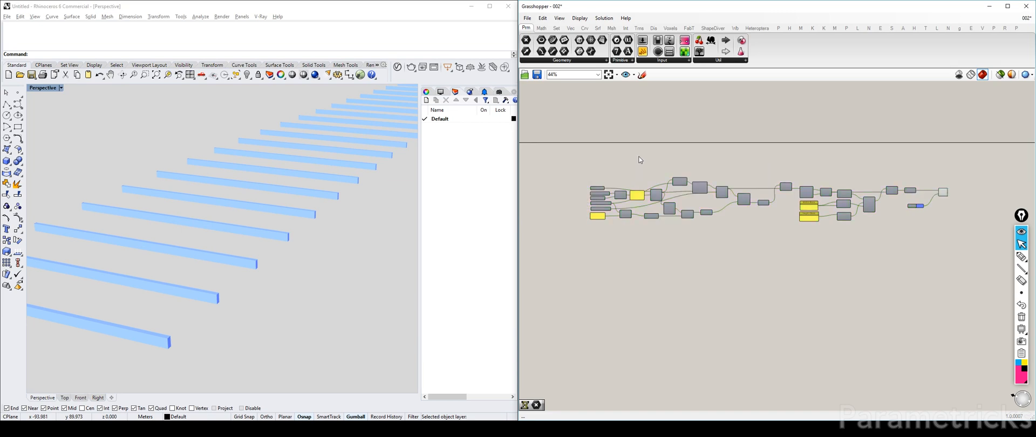
Add a Scribble label above the input parameters of the beam component chain.
scroll(639, 157, "up", 3)
double_click(620, 156)
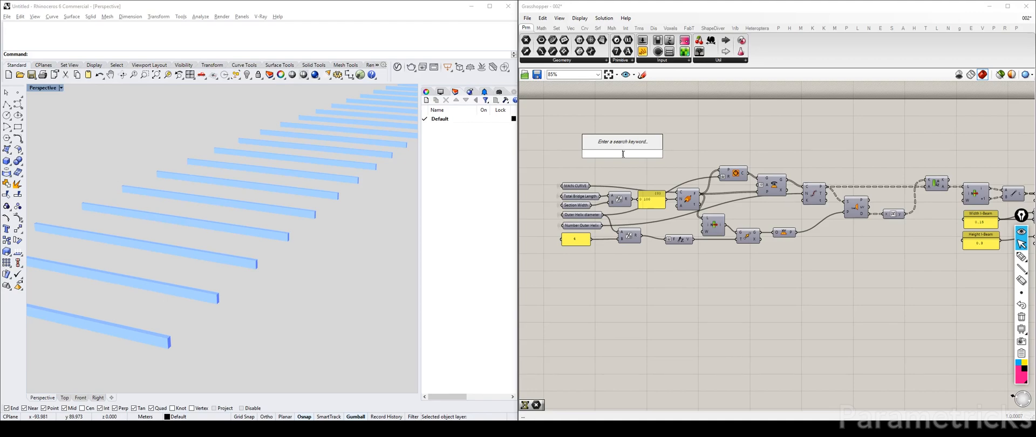
type("scrin")
key("BackSpace")
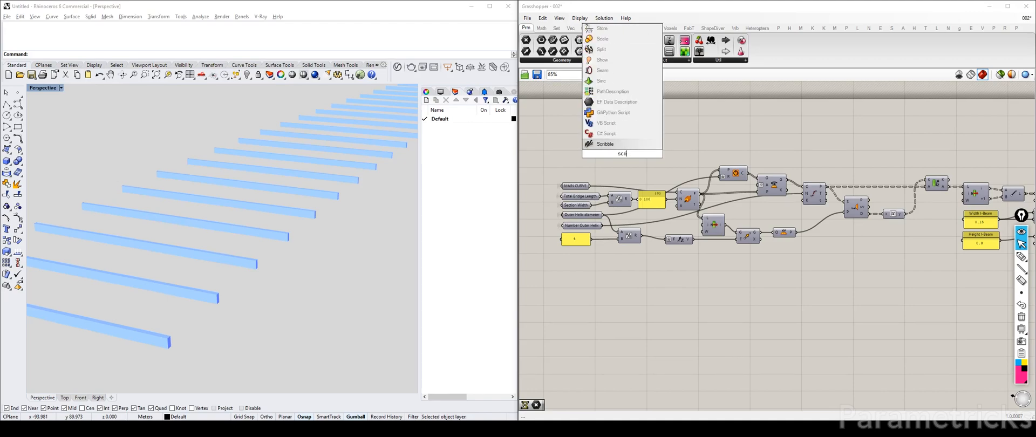
key("Return")
Set the scribble's text to I-Beams at size 100 and position it above the input parameters.
double_click(627, 184)
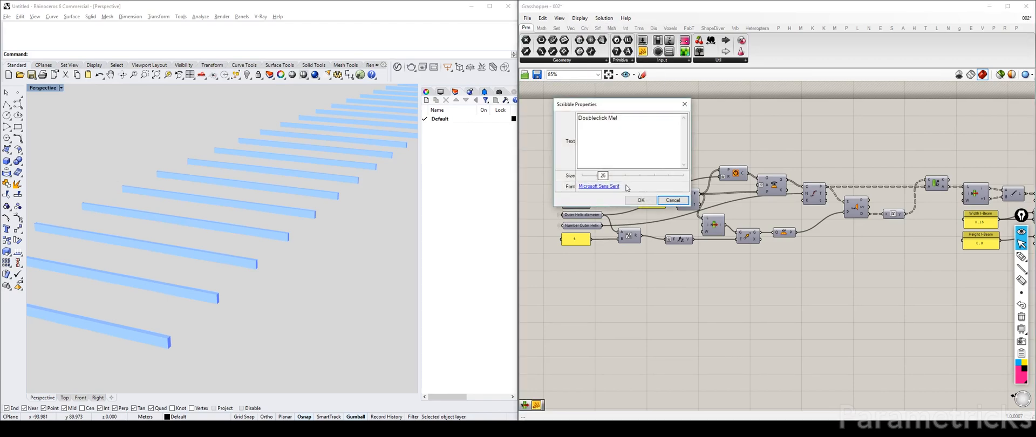
left_click_drag(638, 120, 552, 129)
type("i")
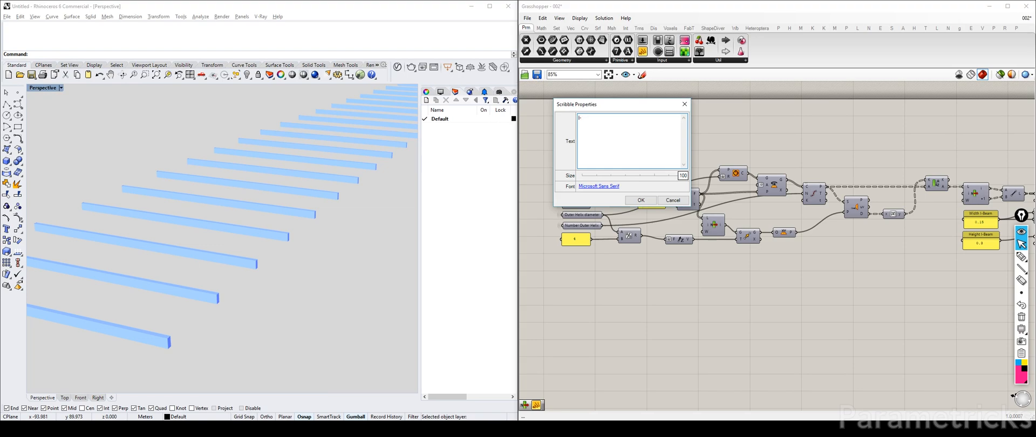
left_click(641, 200)
left_click_drag(653, 170, 636, 152)
Group the entire beam component chain together with its I-Beams label.
scroll(731, 248, "down", 4)
right_click_drag(775, 251, 715, 199)
scroll(715, 199, "down", 2)
mouse_move(612, 229)
right_mouse_down()
mouse_move(674, 179)
mouse_move(621, 189)
right_mouse_up()
mouse_move(612, 87)
left_mouse_down()
mouse_move(759, 182)
mouse_move(899, 186)
left_mouse_up()
key("ctrl+g")
scroll(671, 134, "up", 3)
right_click_drag(671, 135, 596, 195)
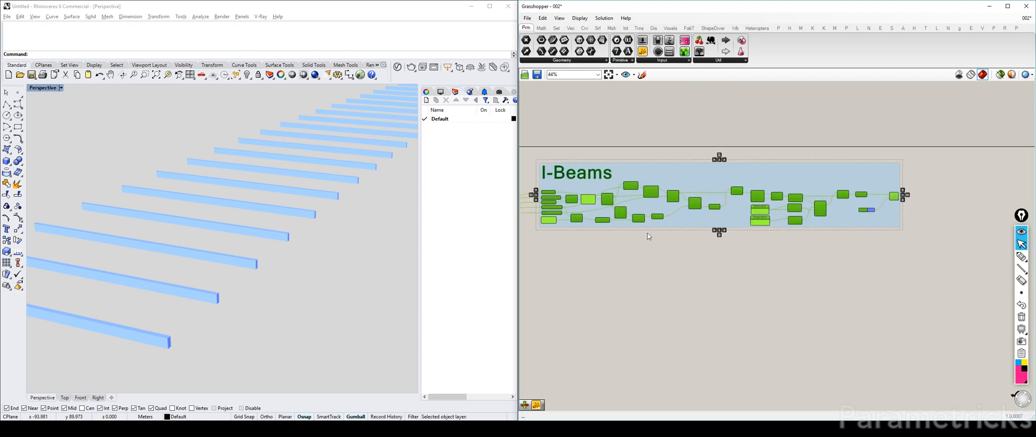
left_click(657, 155)
Reposition the I-Beams group on the canvas relative to the other component chains.
mouse_move(717, 184)
left_mouse_down()
mouse_move(750, 178)
mouse_move(723, 180)
left_mouse_up()
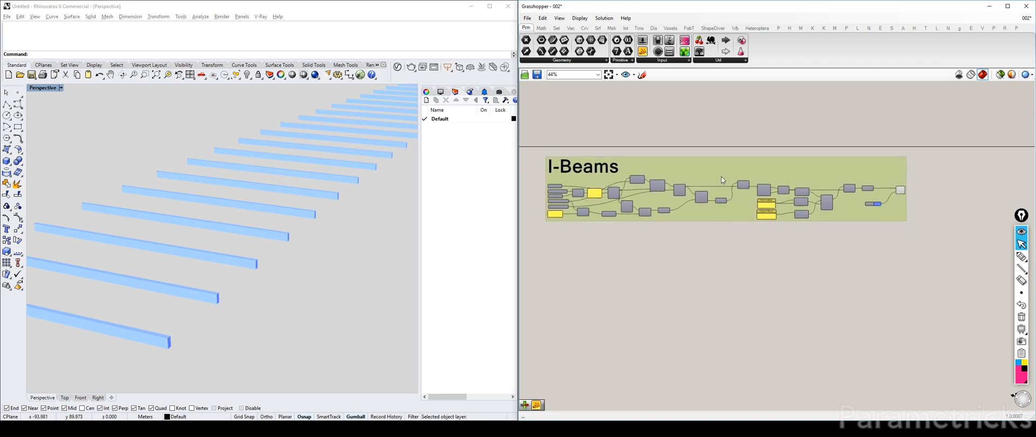
scroll(726, 177, "down", 3)
right_click_drag(701, 177, 722, 174)
left_click_drag(723, 177, 713, 187)
scroll(600, 222, "down", 3)
right_click_drag(600, 221, 622, 215)
left_click_drag(541, 151, 804, 288)
mouse_move(687, 192)
left_mouse_down()
mouse_move(691, 209)
mouse_move(709, 191)
mouse_move(700, 183)
left_mouse_up()
left_click(710, 188)
Examine the start of the I-Beams group, highlighting the MAIN CURVE parameter and the frames component it feeds.
scroll(699, 208, "up", 3)
scroll(655, 190, "up", 3)
right_click_drag(655, 190, 659, 126)
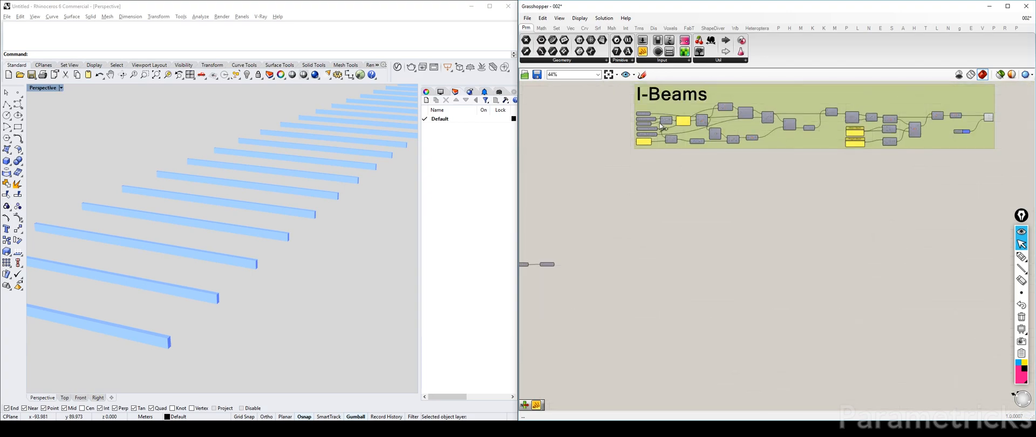
scroll(659, 125, "up", 3)
scroll(308, 235, "down", 4)
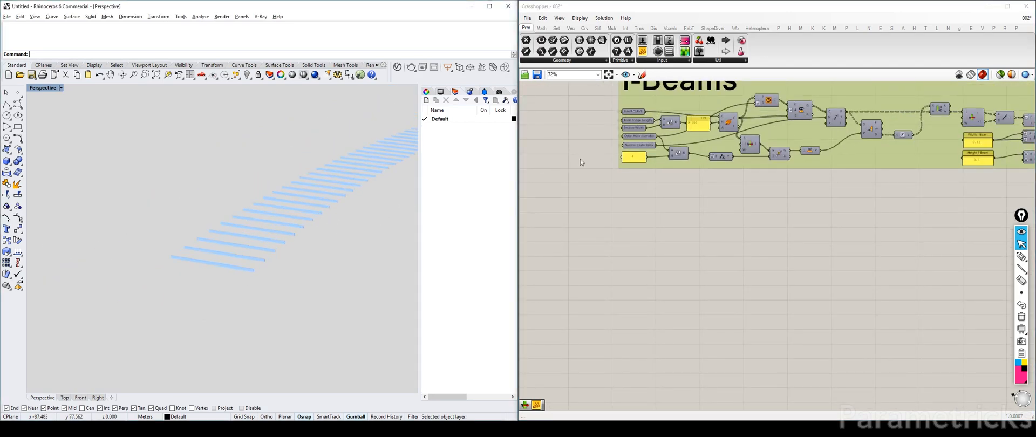
scroll(664, 108, "up", 4)
scroll(635, 140, "down", 6)
right_click_drag(594, 178, 650, 178)
scroll(666, 144, "up", 4)
right_click_drag(667, 144, 596, 114)
scroll(654, 139, "up", 3)
scroll(581, 122, "down", 2)
left_click(577, 118)
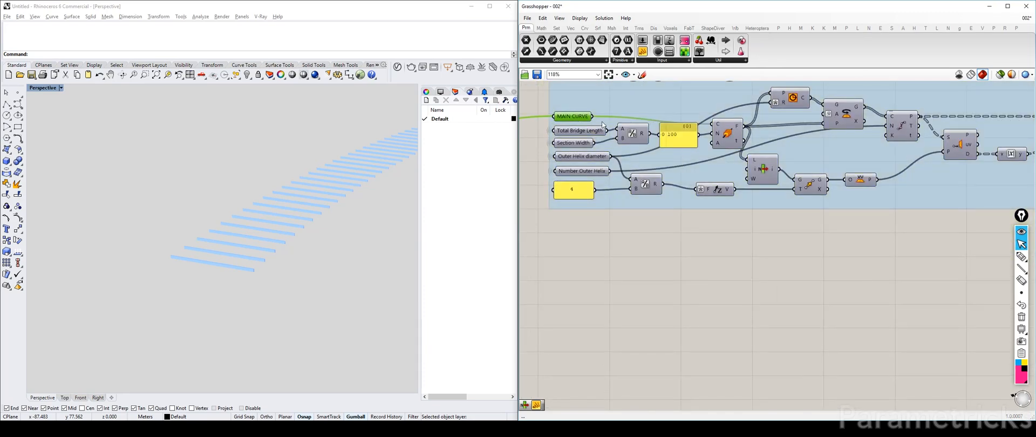
left_click(726, 135)
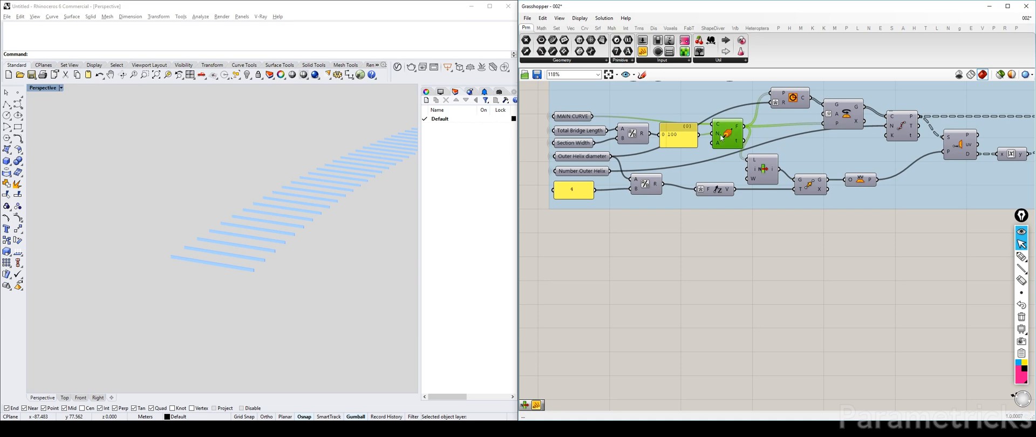
Copy the five input parameters, the division component, its panel and the frames component from the I-Beams group to the empty canvas below it.
left_click(577, 120, "shift")
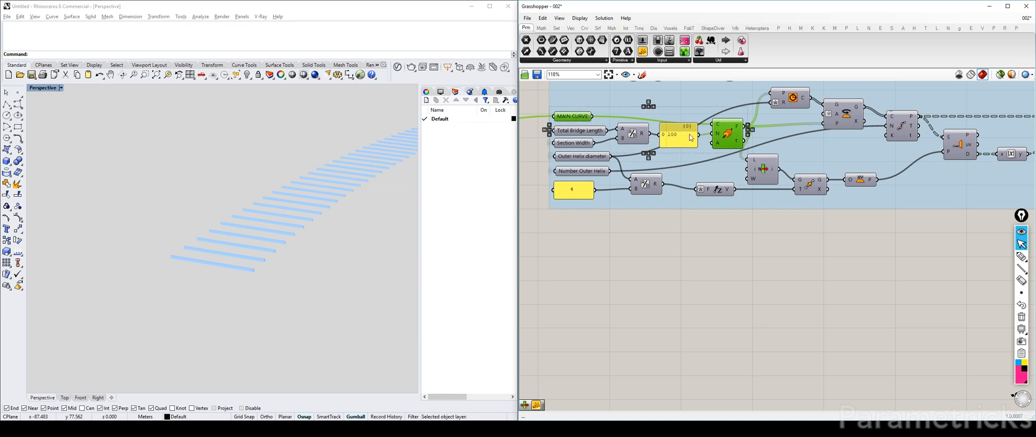
left_click(682, 138, "shift")
left_click(632, 133, "shift")
left_click(579, 131, "shift")
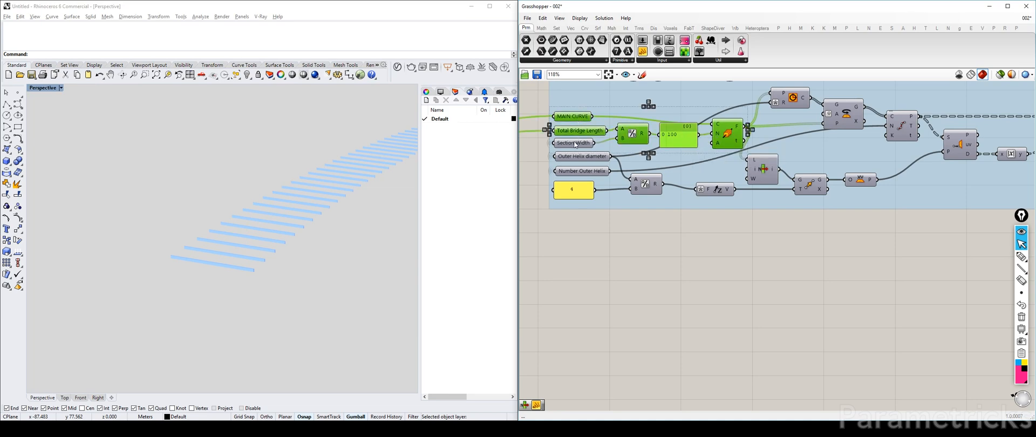
left_click(606, 158, "shift")
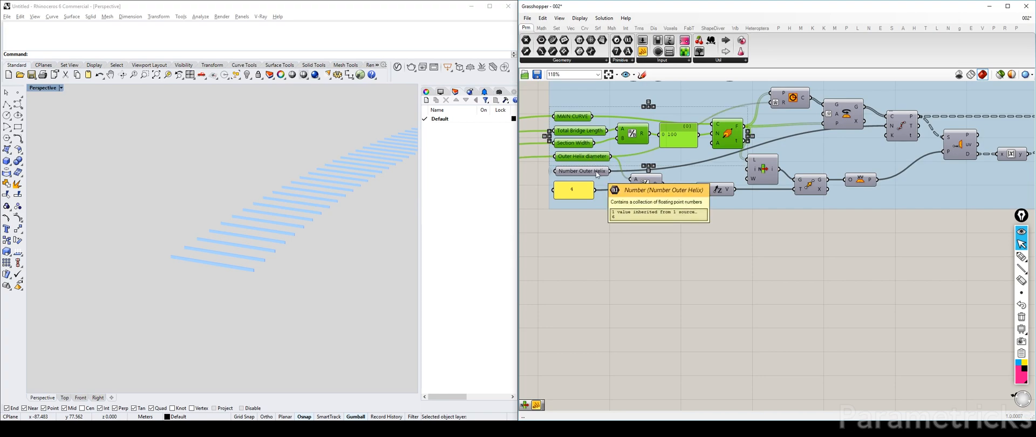
left_click(597, 175, "shift")
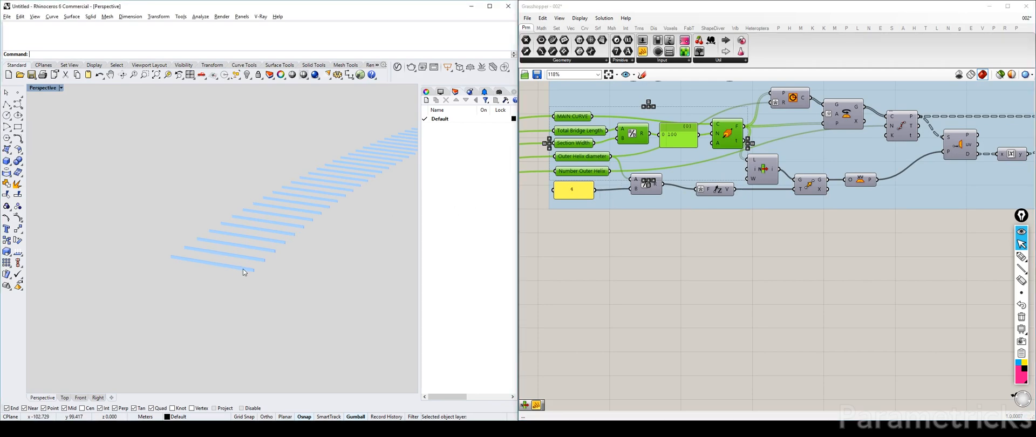
scroll(687, 212, "down", 2)
right_click_drag(686, 213, 692, 165)
left_click_drag(683, 117, 693, 268)
right_click_drag(693, 268, 696, 143)
scroll(724, 177, "up", 3)
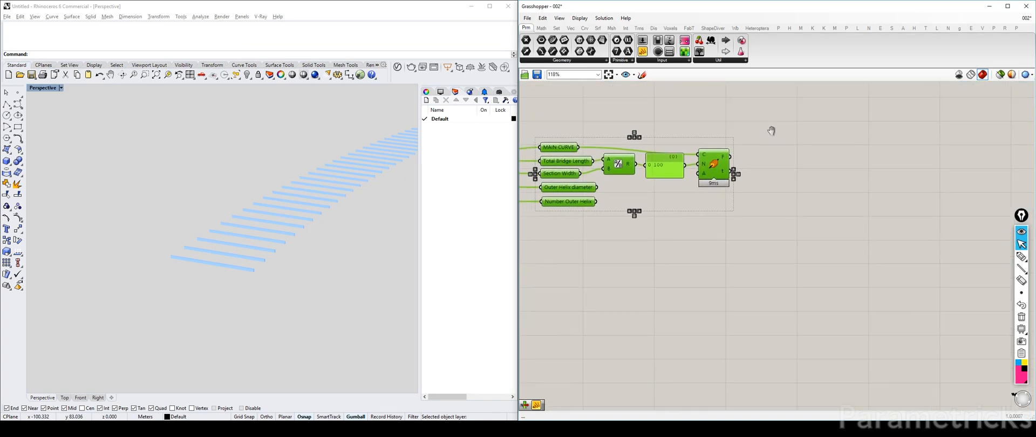
left_click(784, 167)
Copy the circle component beside the copied frames and wire its plane to those frames and its radius to the copied Outer Helix diameter.
scroll(761, 216, "down", 4)
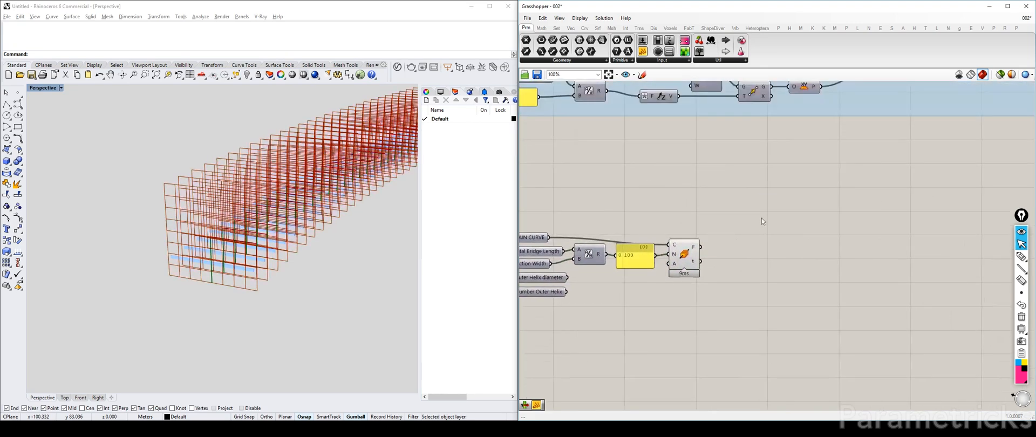
right_click_drag(748, 187, 734, 179)
left_click_drag(732, 85, 750, 269, "alt")
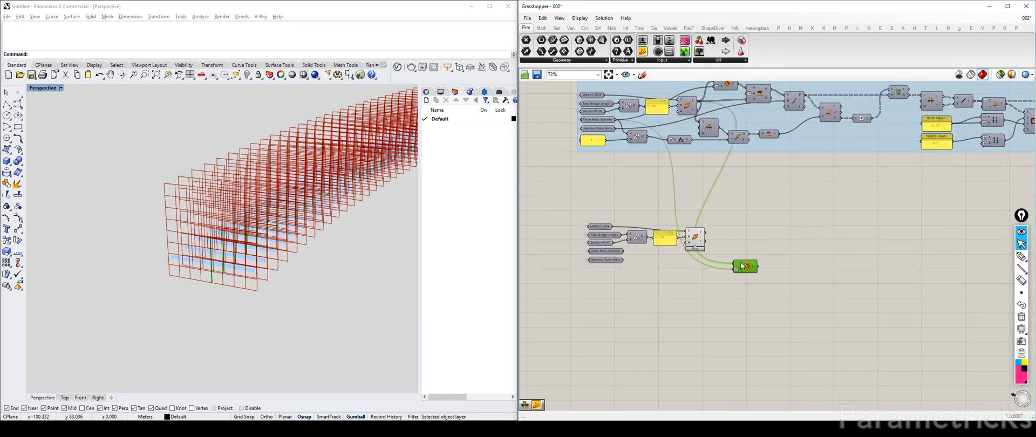
scroll(751, 275, "up", 4)
scroll(752, 278, "up", 2)
left_click_drag(661, 203, 706, 223)
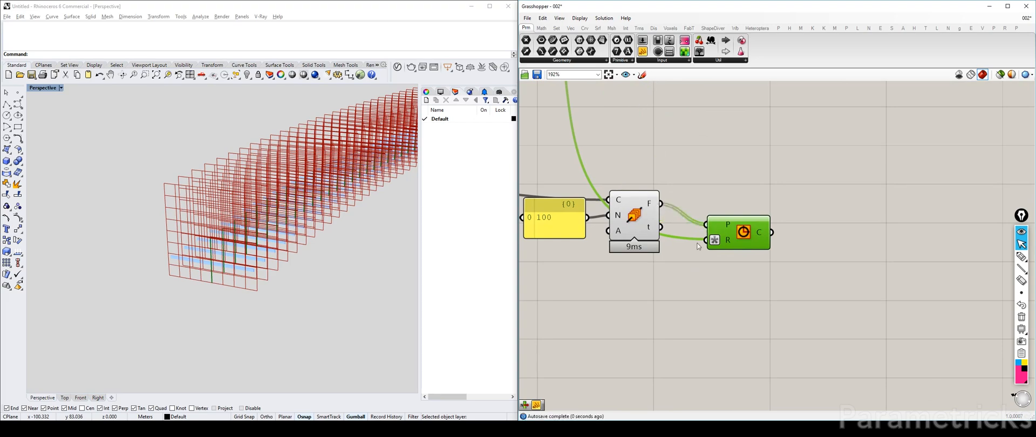
scroll(695, 242, "down", 3)
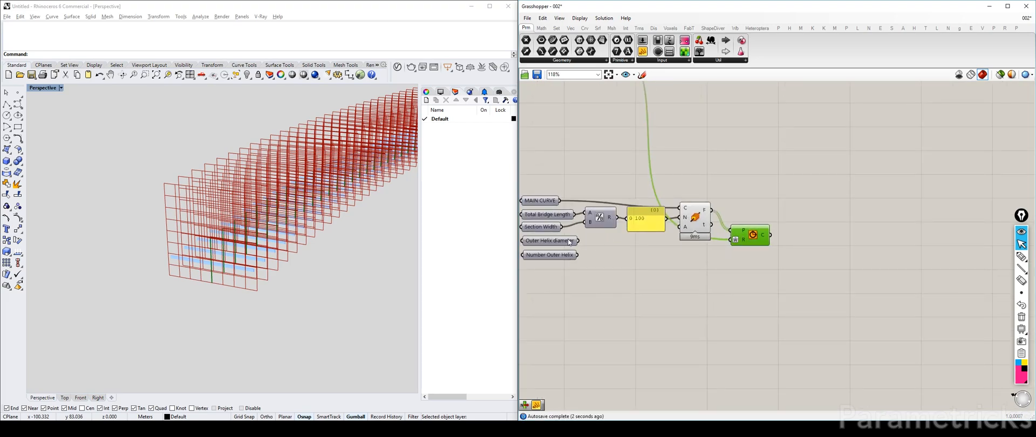
left_click_drag(577, 240, 732, 245)
Hide the preview of the copied frames component and inspect the circles around the beams in the Perspective viewport.
left_click(699, 216)
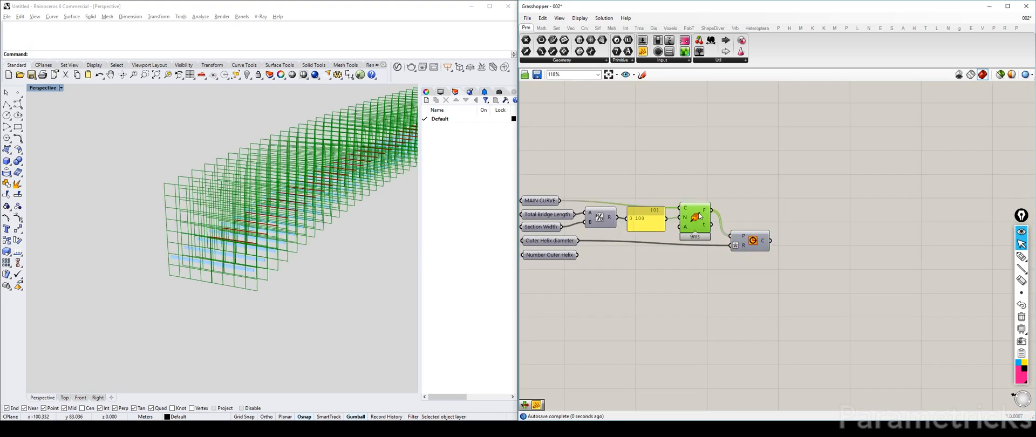
left_click(751, 241)
left_click(805, 196)
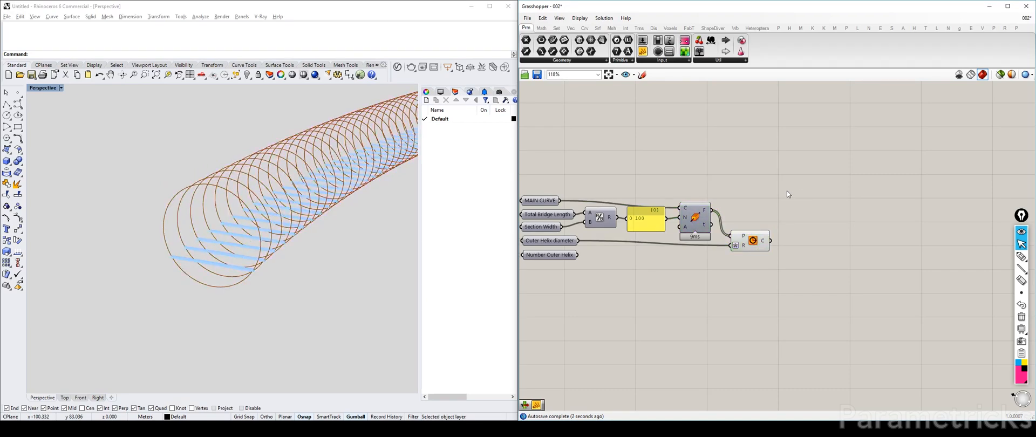
scroll(816, 195, "down", 3)
left_click(302, 267)
right_click_drag(302, 267, 307, 264)
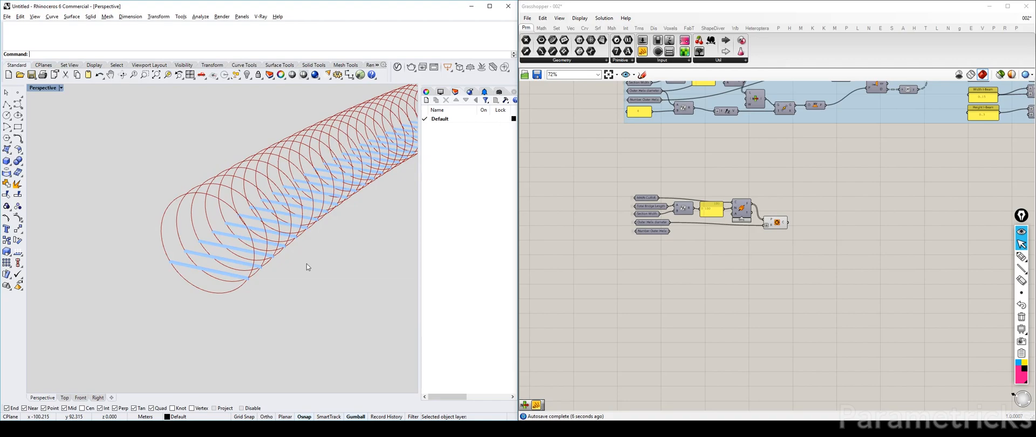
Temporarily preview the Divide Curve points on the circles in the I-Beams group and inspect them in the Perspective viewport.
right_click_drag(817, 190, 648, 189)
right_click_drag(667, 158, 769, 237)
scroll(748, 149, "up", 3)
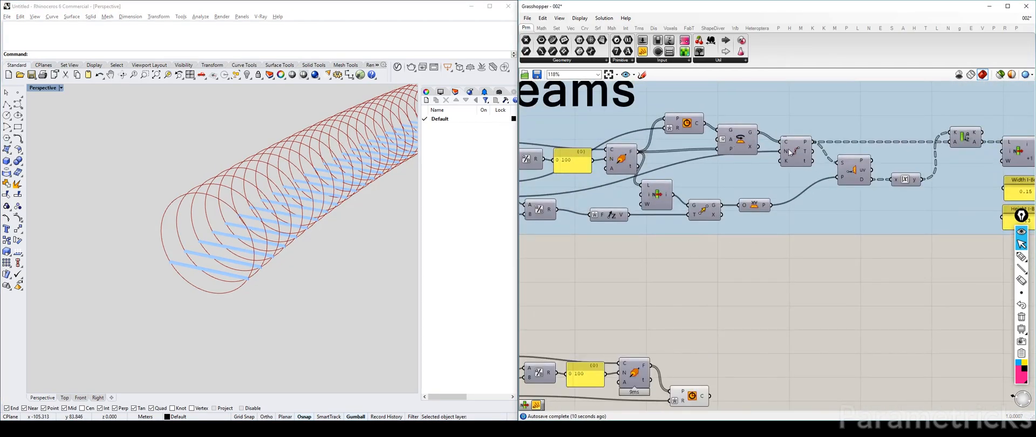
left_click_drag(802, 151, 788, 166)
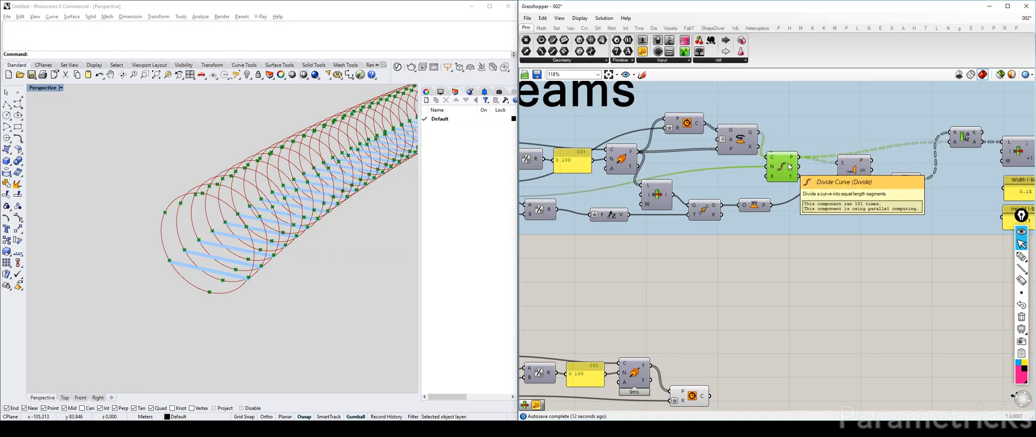
right_click_drag(257, 260, 214, 265)
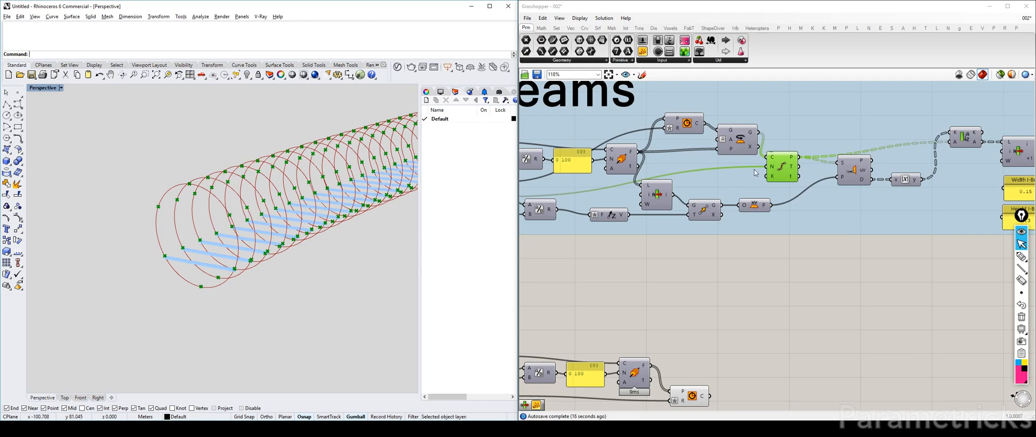
left_click_drag(782, 165, 796, 157)
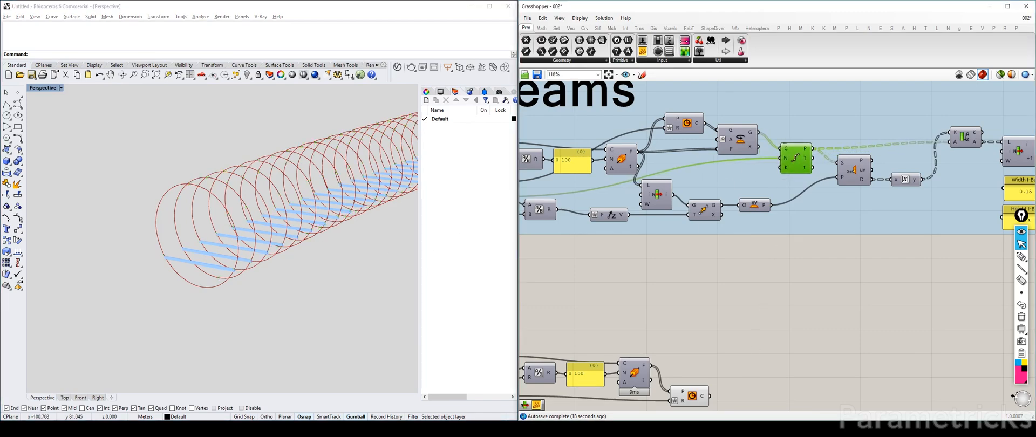
Switch to the bridge photo in IrfanView and mark the connection nodes along the large outer helix arch in pink.
left_click(401, 430)
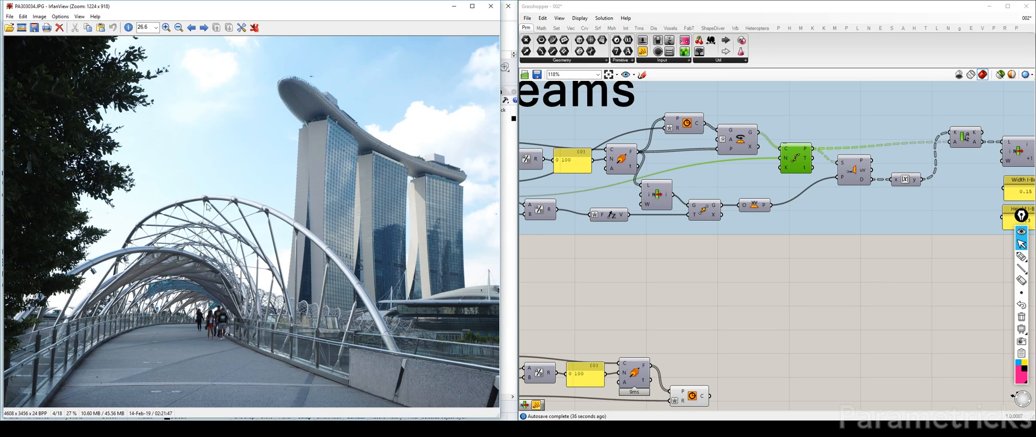
left_click(1021, 257)
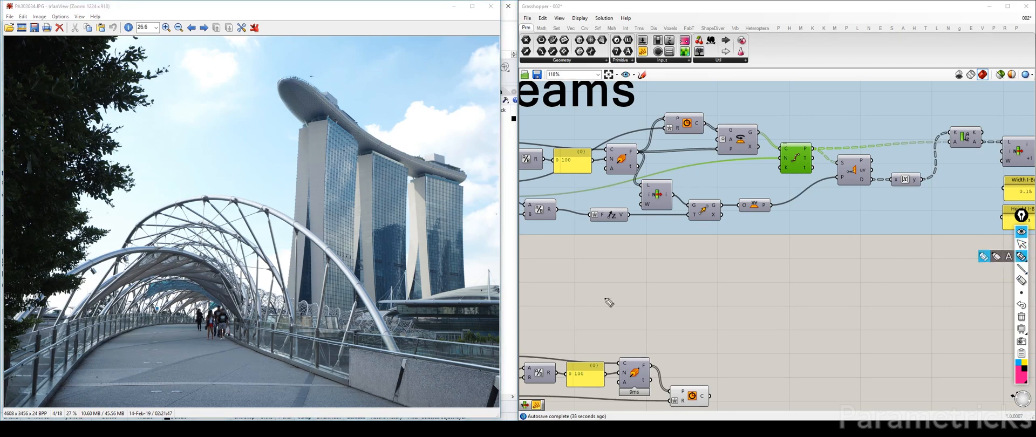
left_click_drag(406, 367, 405, 379)
left_click_drag(380, 329, 387, 330)
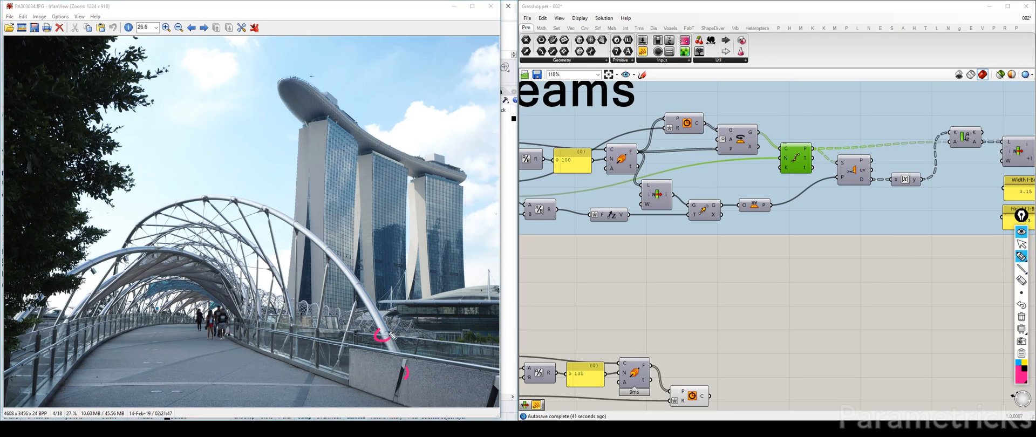
left_click_drag(356, 284, 362, 280)
left_click_drag(322, 247, 329, 251)
mouse_move(291, 222)
left_mouse_down()
mouse_move(304, 225)
mouse_move(231, 199)
left_mouse_up()
mouse_move(201, 200)
left_mouse_down()
mouse_move(151, 213)
mouse_move(129, 241)
left_mouse_up()
Erase the pink annotations from the bridge photo and put the annotation tools away.
mouse_move(1023, 331)
left_click(1022, 317)
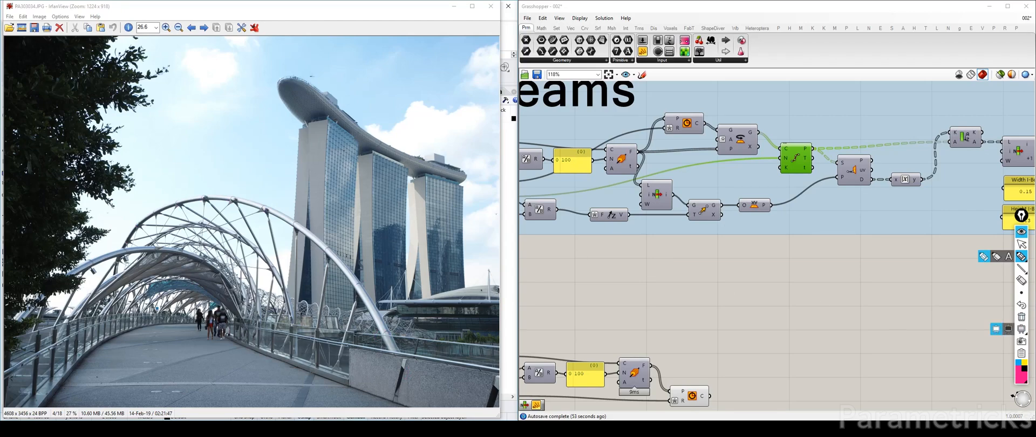
left_click(1021, 244)
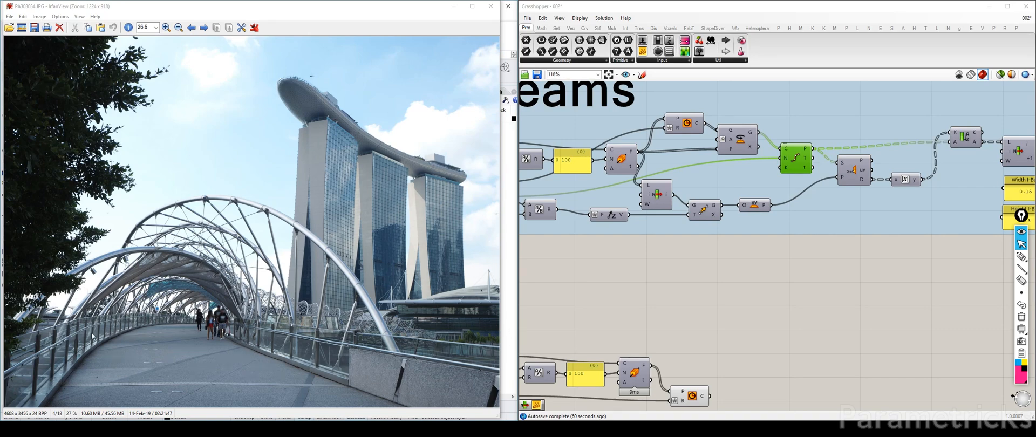
left_click(1022, 232)
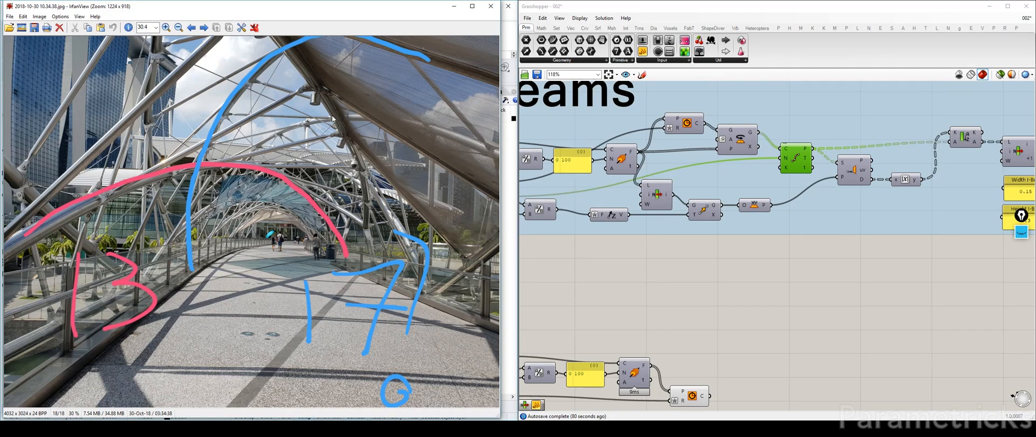
Place the interior bridge photo with the hand-drawn 13 and 17 beside the first photo for comparison.
left_click(1021, 216)
left_click(1020, 257)
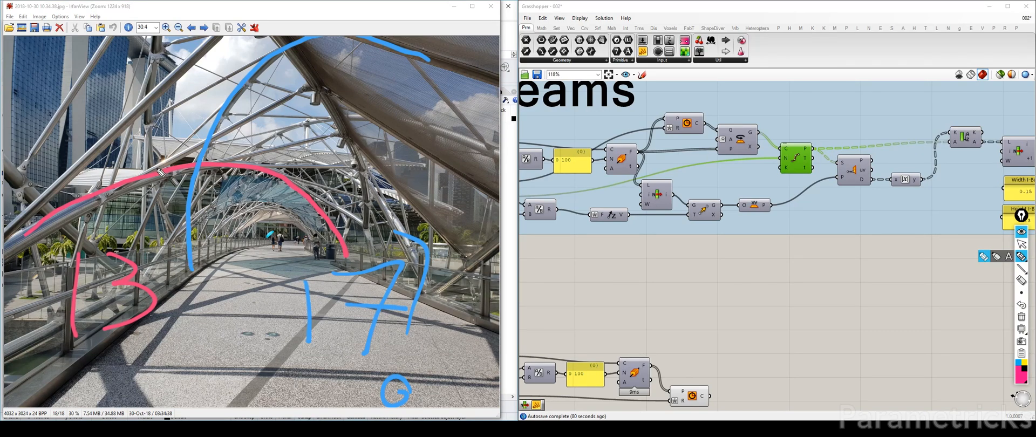
left_click(1021, 244)
left_click_drag(401, 10, 935, 10)
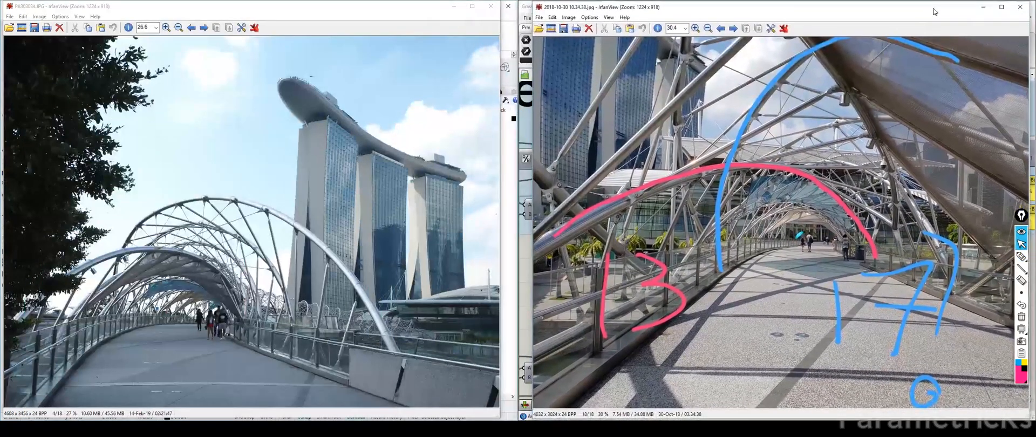
Mark the struts along the outer helix arch in blue on the first bridge photo and write 16 on its deck.
left_click(1021, 256)
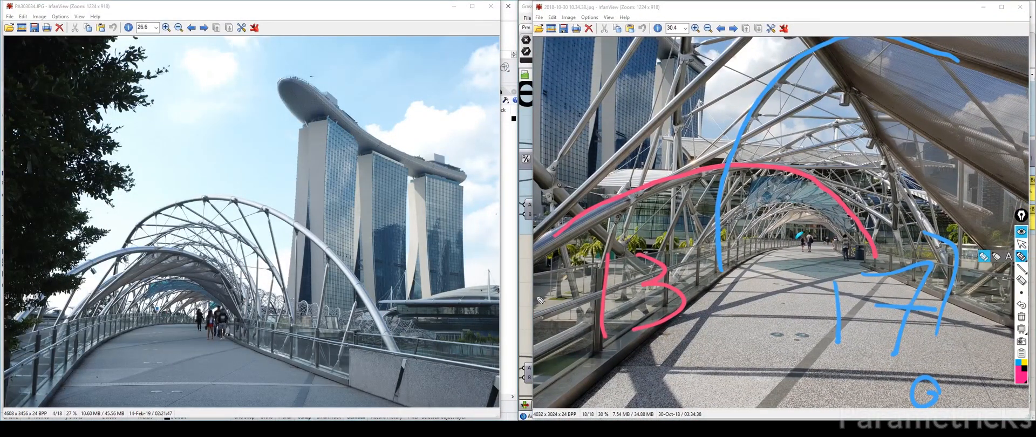
left_click_drag(411, 402, 418, 404)
left_click(1018, 364)
left_click_drag(409, 397, 409, 405)
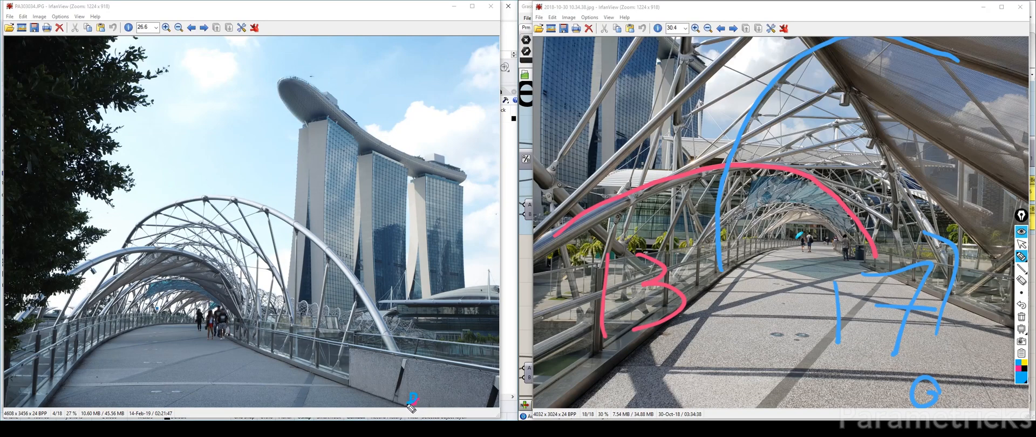
left_click_drag(384, 328, 380, 371)
left_click_drag(358, 296, 333, 376)
left_click_drag(327, 286, 314, 359)
left_click_drag(293, 241, 292, 362)
left_click_drag(270, 226, 276, 259)
left_click_drag(158, 319, 163, 322)
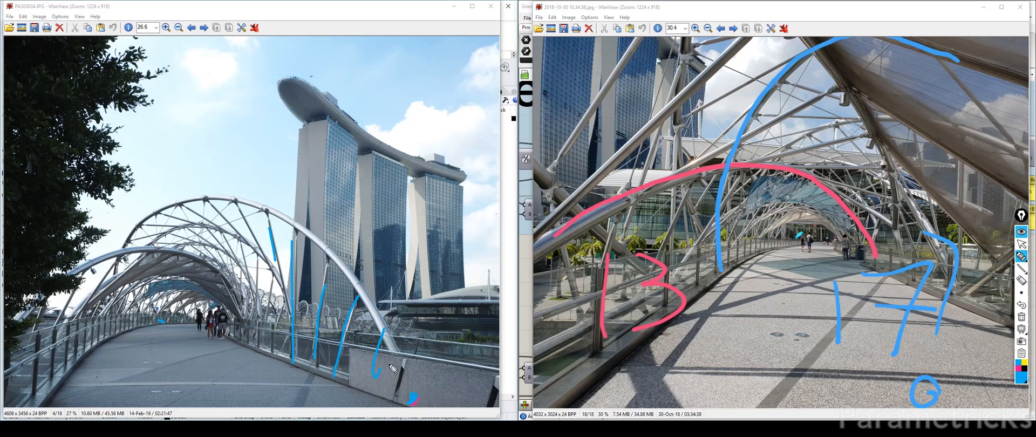
left_click_drag(201, 354, 190, 374)
left_click_drag(221, 354, 219, 371)
Hide the annotations and close the interior bridge photo and the photo of the bridge's underside.
left_click(1021, 232)
left_click_drag(873, 10, 360, 10)
left_click(509, 7)
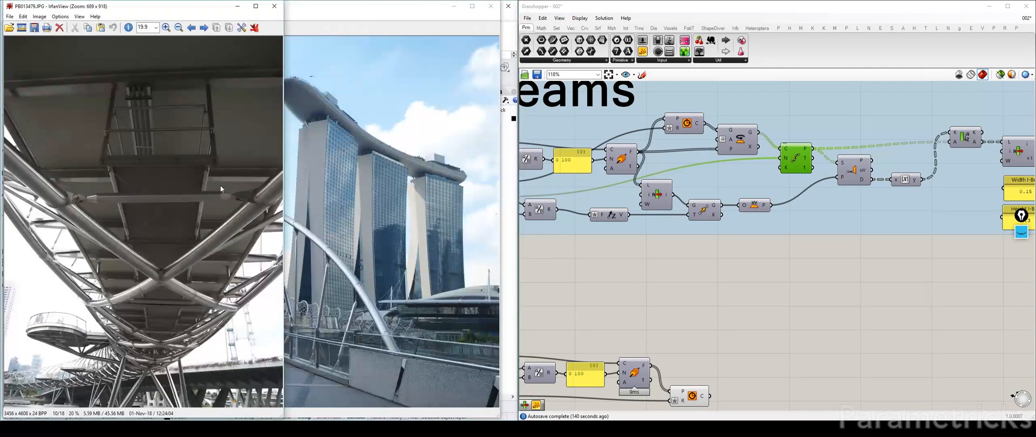
left_click(274, 6)
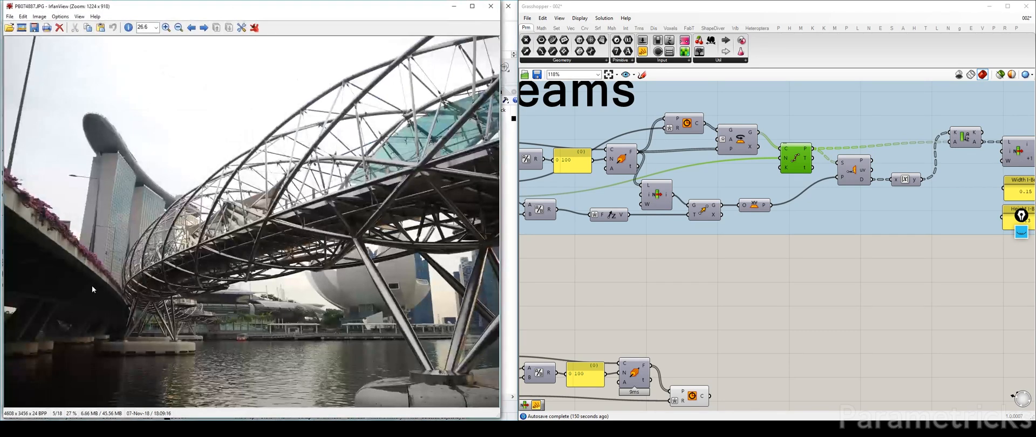
Examine the joints between the helix tubes and the deck edge in the side-view bridge photo at closer zoom.
left_click_drag(165, 193, 387, 313)
left_click(345, 281)
right_click_drag(207, 265, 107, 275)
right_click_drag(300, 232, 177, 293)
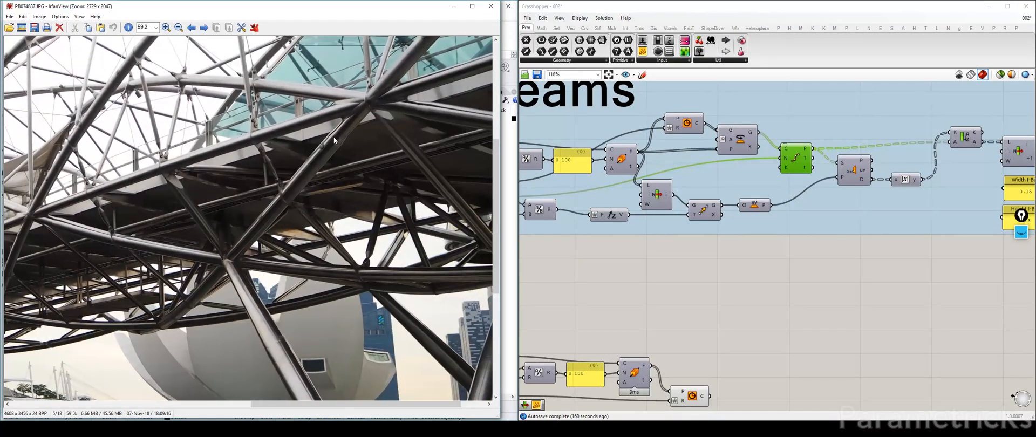
right_click_drag(240, 230, 272, 180)
right_click_drag(271, 247, 291, 256)
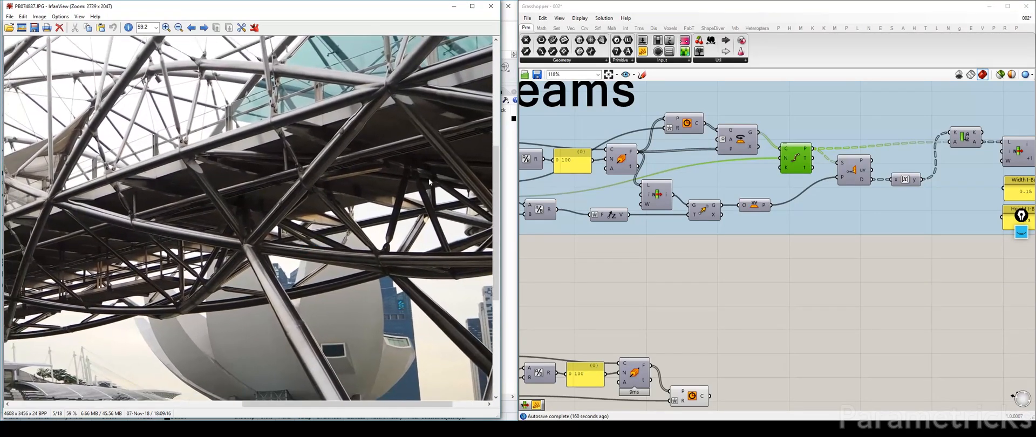
scroll(407, 183, "down", 3, "ctrl")
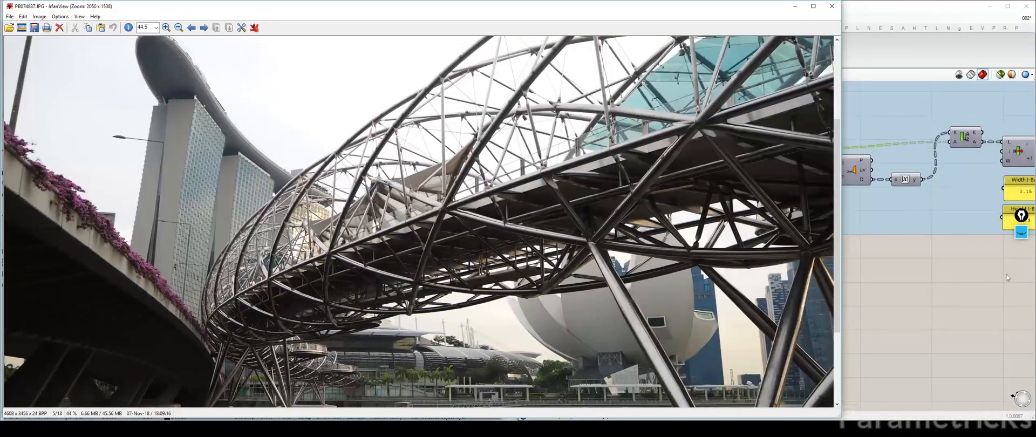
Bring the annotation tools back over the side-view photo and erase all the old blue marks.
left_click(1022, 232)
left_click(1021, 258)
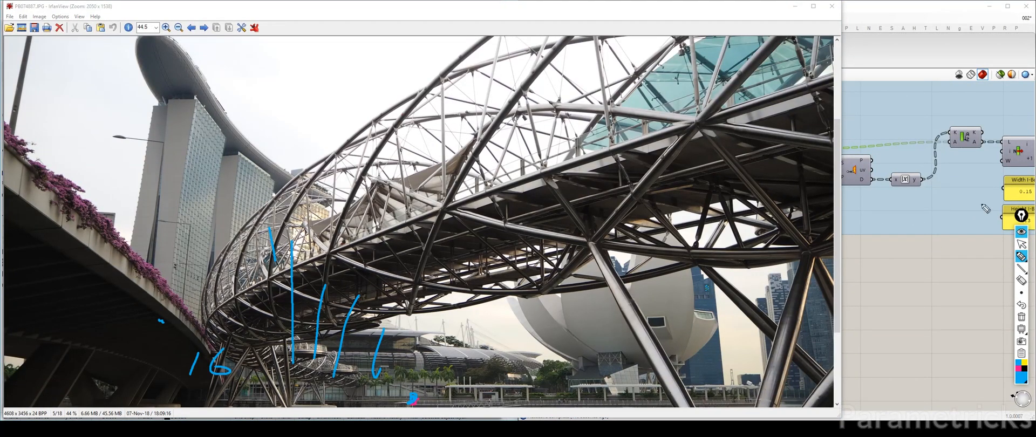
left_click(1021, 281)
left_click(1021, 318)
Mark the joints along the diagonal helix tube in blue on the side-view bridge photo and write 17 beneath the bridge.
left_click(1021, 256)
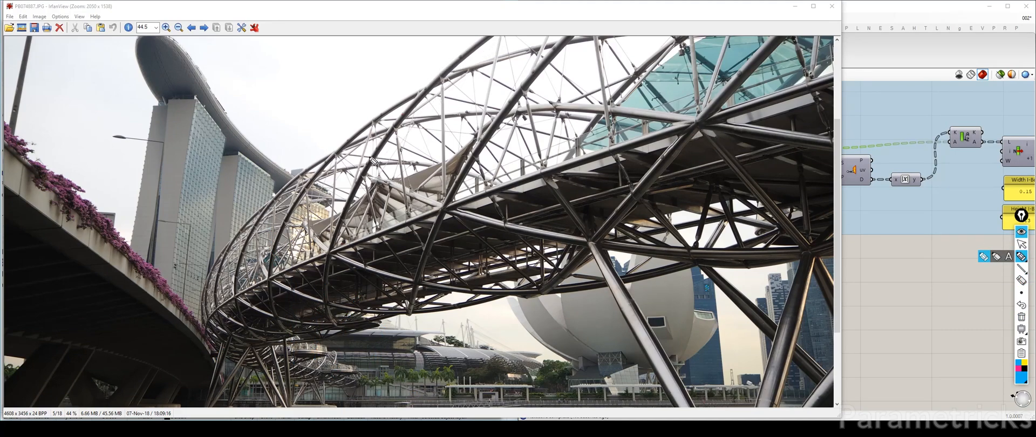
left_click_drag(758, 58, 702, 127)
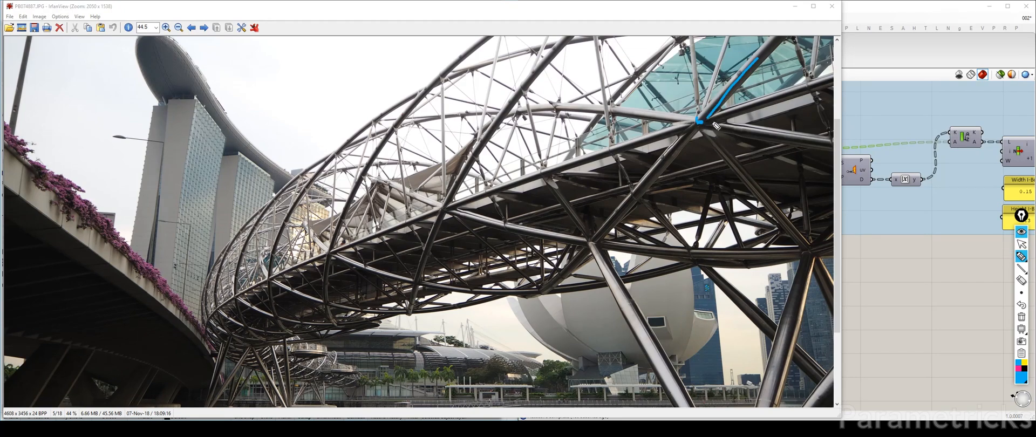
left_click_drag(377, 339, 371, 362)
mouse_move(386, 339)
left_mouse_down()
mouse_move(394, 360)
mouse_move(414, 352)
left_mouse_up()
left_click(635, 193)
left_click_drag(597, 240, 589, 240)
left_click(564, 273)
left_click(540, 290)
left_click(1021, 245)
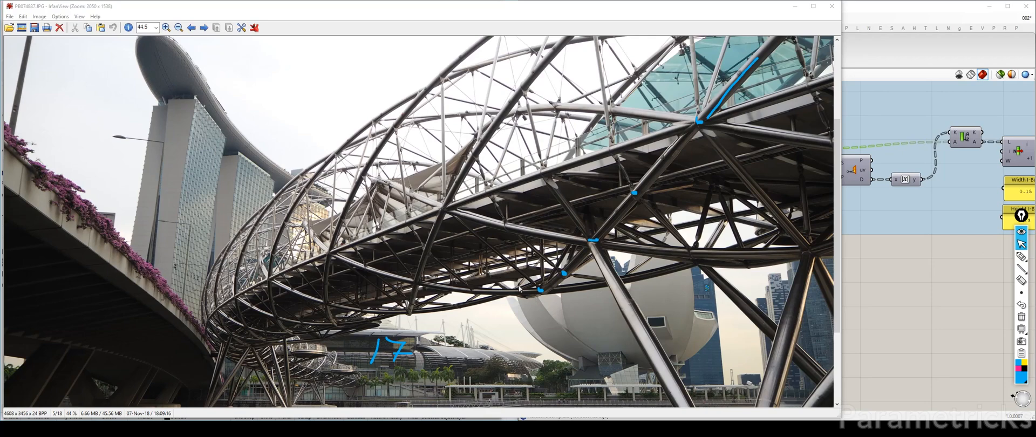
Trace the lower helix tube with a blue line and extend the handwritten note to 17+7=24.
left_click(1021, 257)
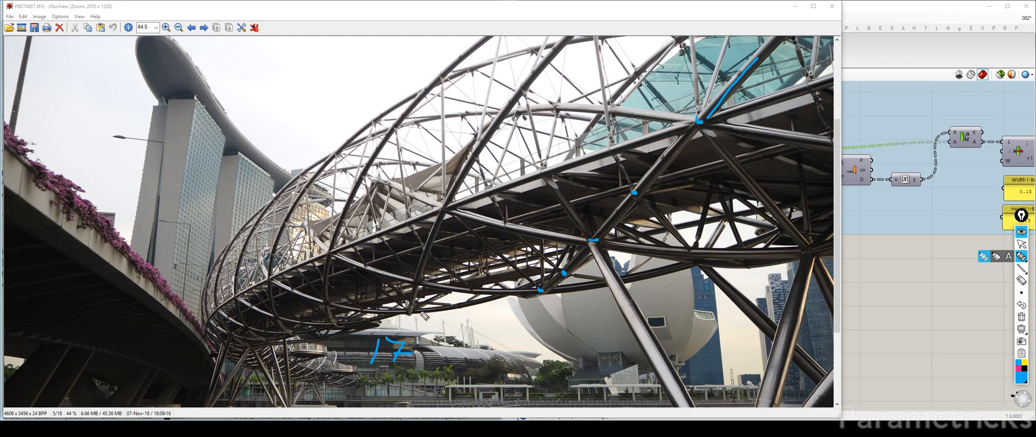
left_click_drag(420, 308, 709, 251)
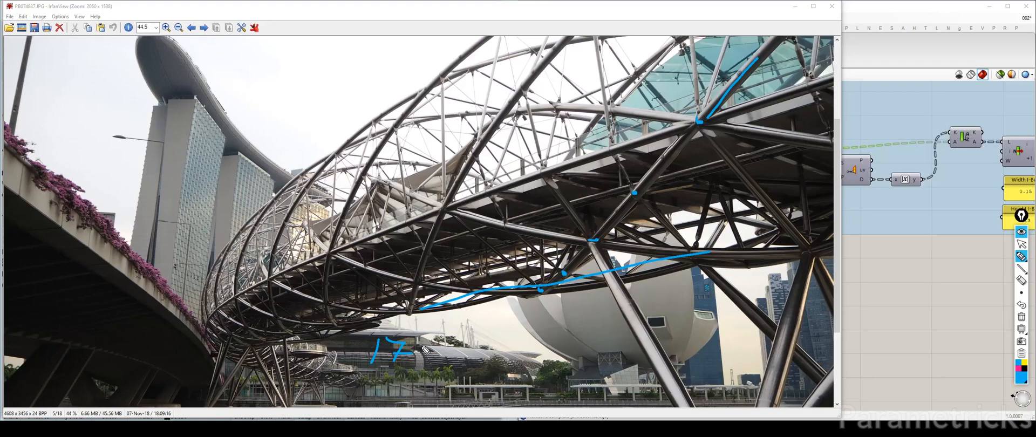
left_click_drag(420, 350, 435, 348)
left_click_drag(429, 344, 450, 356)
left_click_drag(450, 347, 478, 342)
left_click_drag(486, 345, 514, 355)
left_click_drag(523, 338, 535, 362)
left_click_drag(553, 334, 570, 352)
left_click_drag(573, 339, 573, 374)
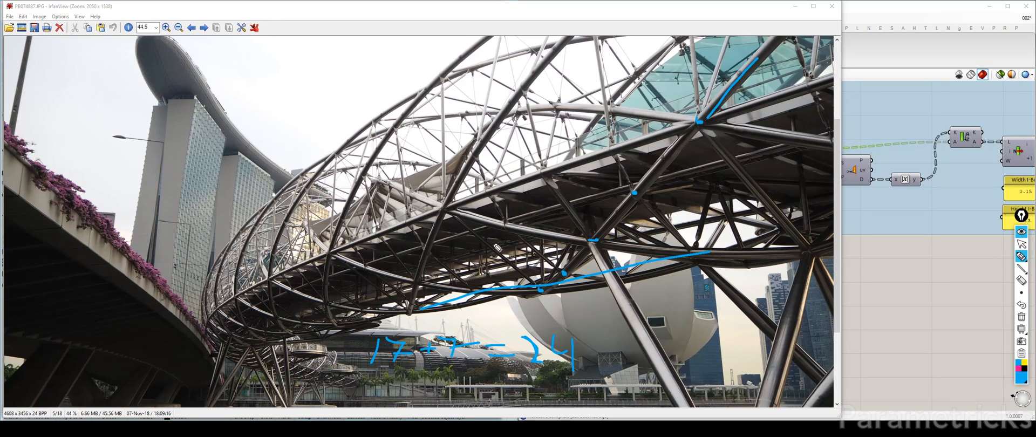
Clear the blue marks and put away the open bridge photos to return to the outer helix components.
left_click(1021, 244)
left_click(832, 9)
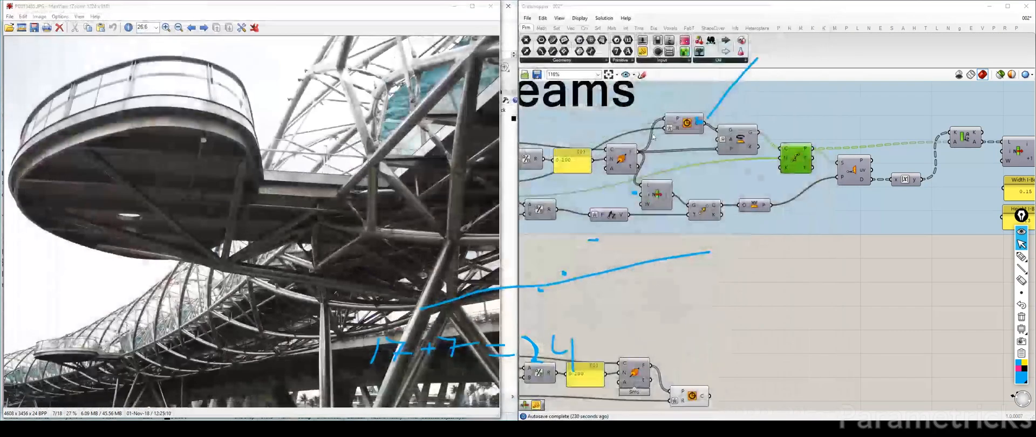
left_click(1021, 317)
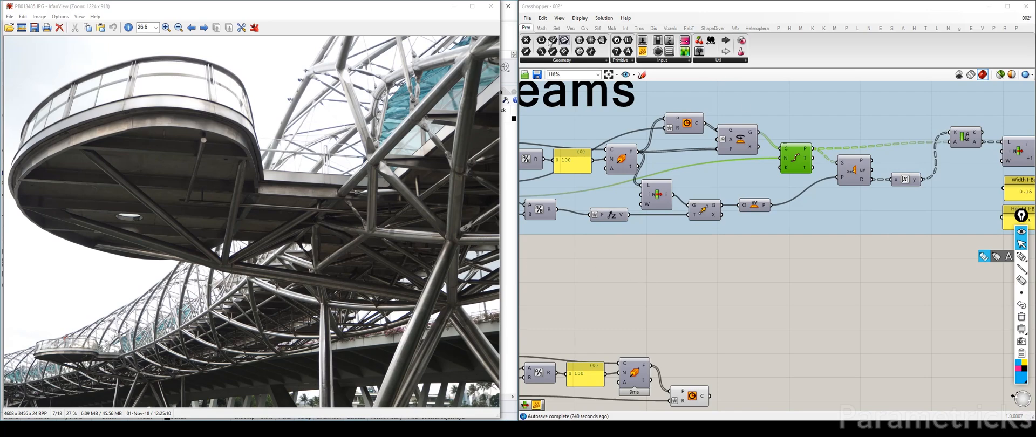
left_click(449, 10)
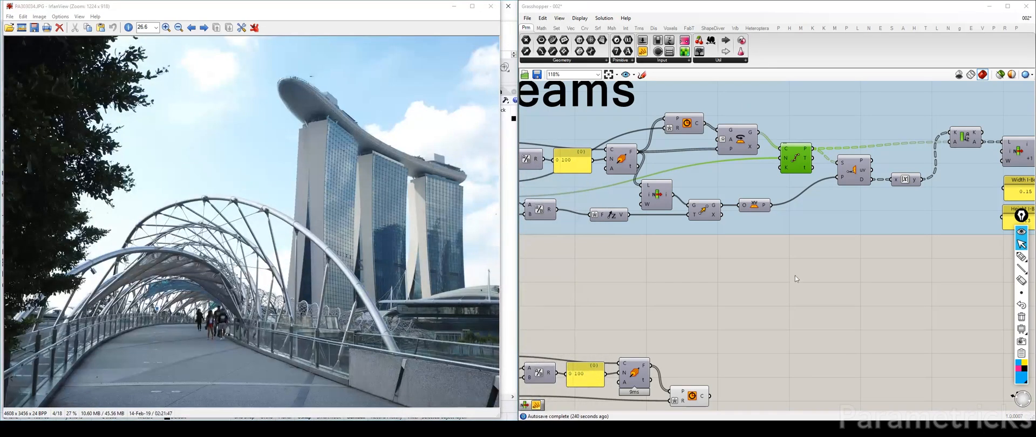
scroll(795, 278, "down", 3)
right_click_drag(727, 291, 693, 193)
scroll(668, 238, "up", 2)
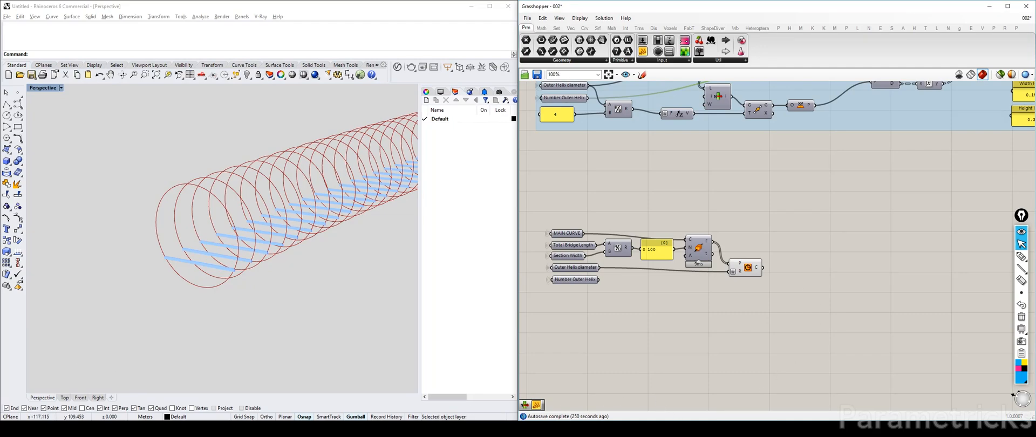
Look through the bridge photos taken from the deck, examining the helix tubes and where they meet the deck edge.
key("alt+Tab")
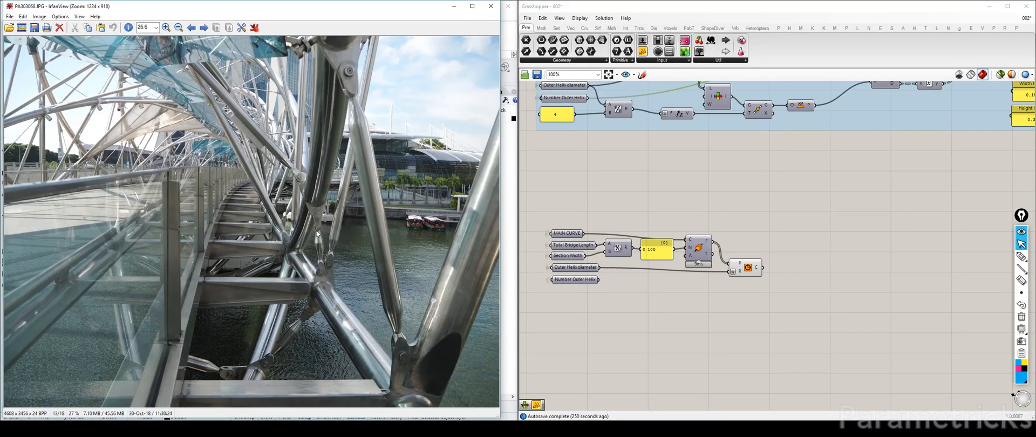
left_click(491, 6)
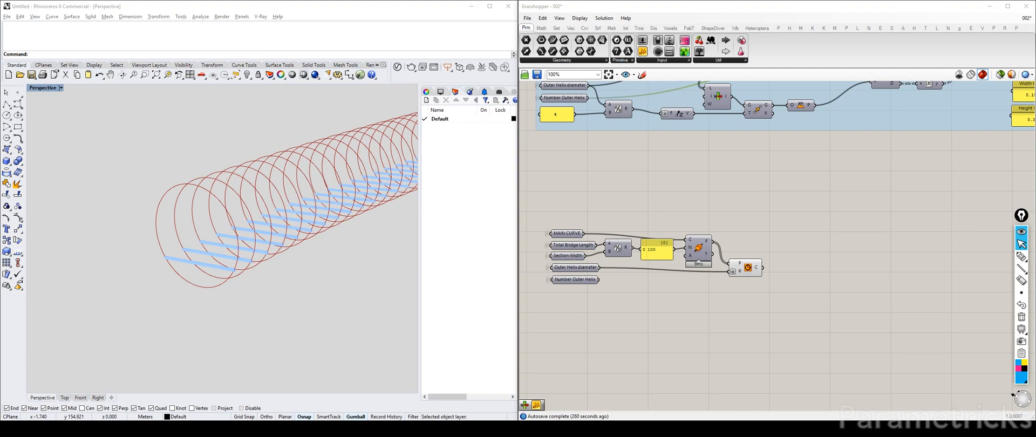
left_click(317, 429)
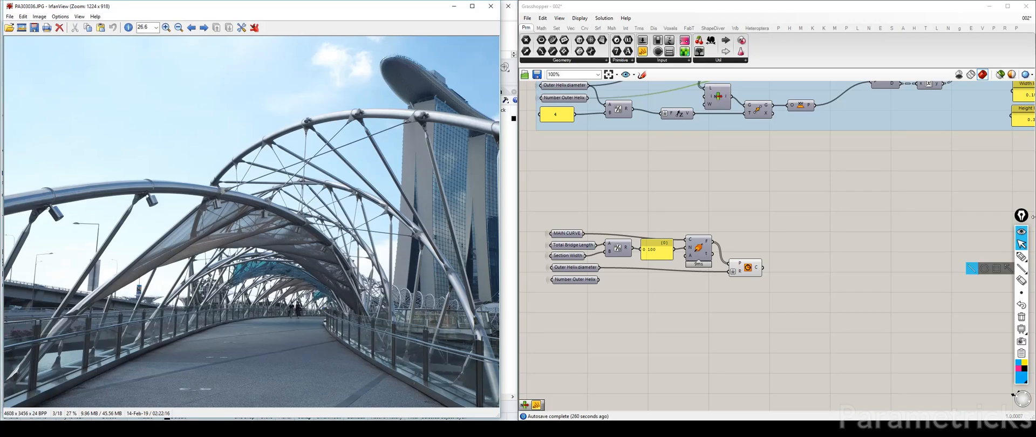
left_click(1021, 256)
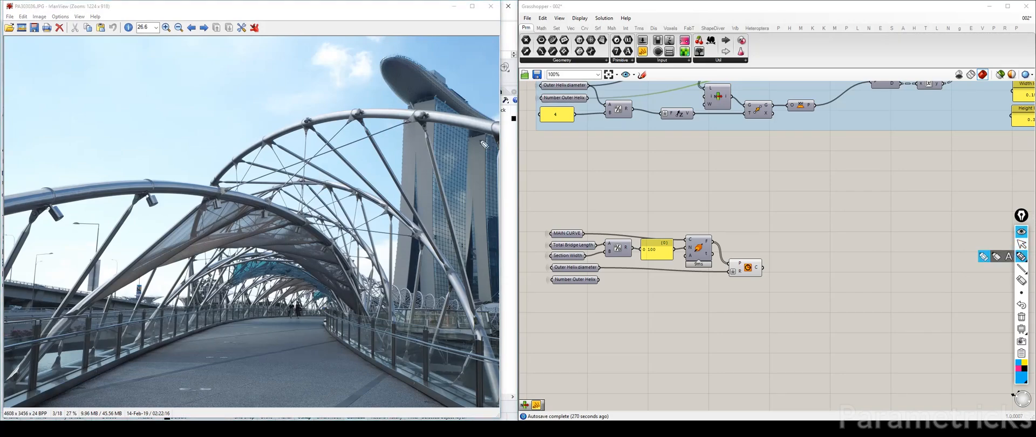
left_click(1022, 244)
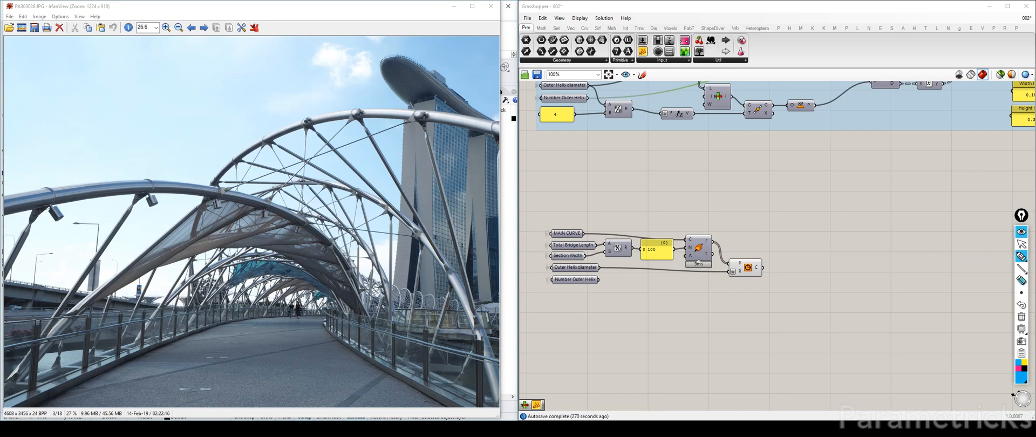
mouse_move(1025, 265)
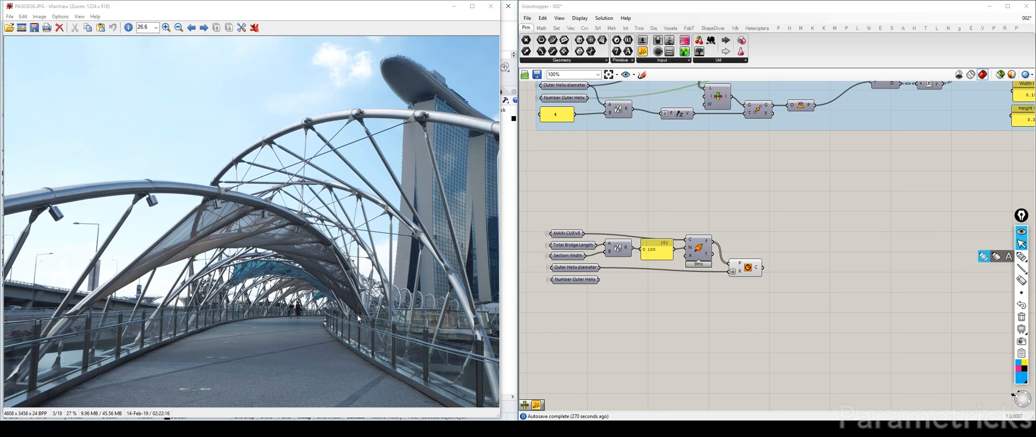
left_click(1019, 255)
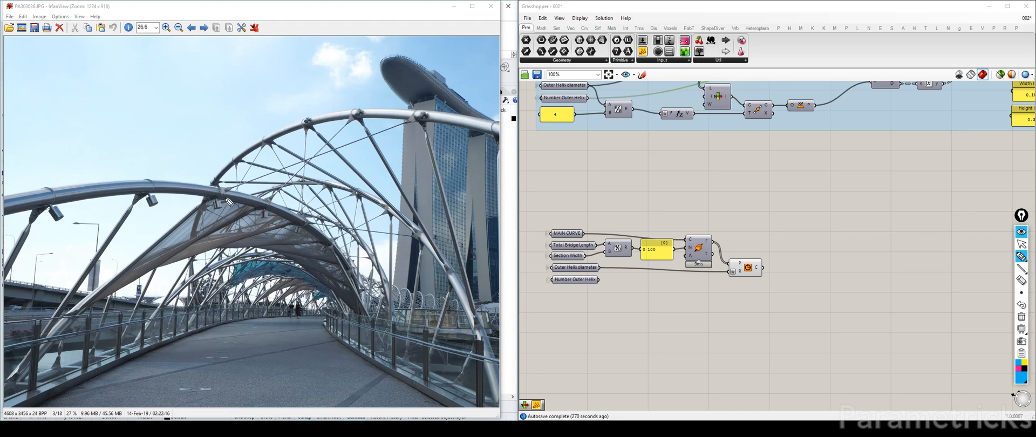
left_click(1022, 245)
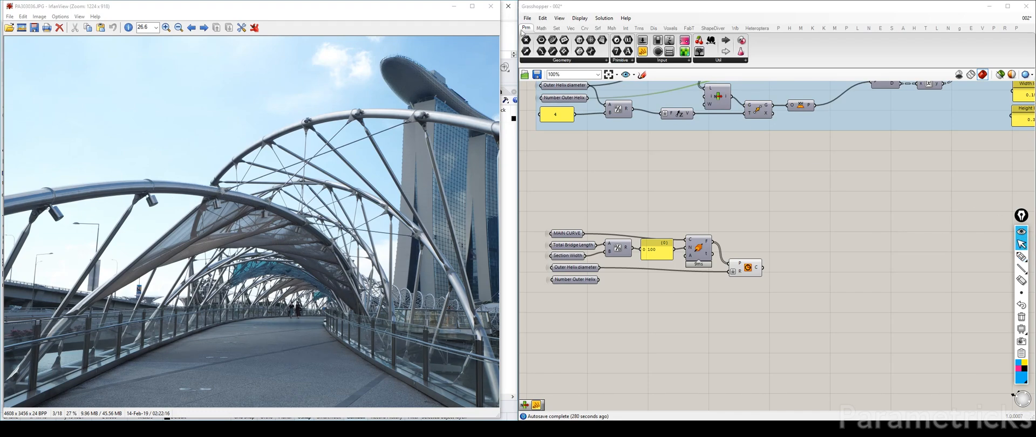
left_click(490, 6)
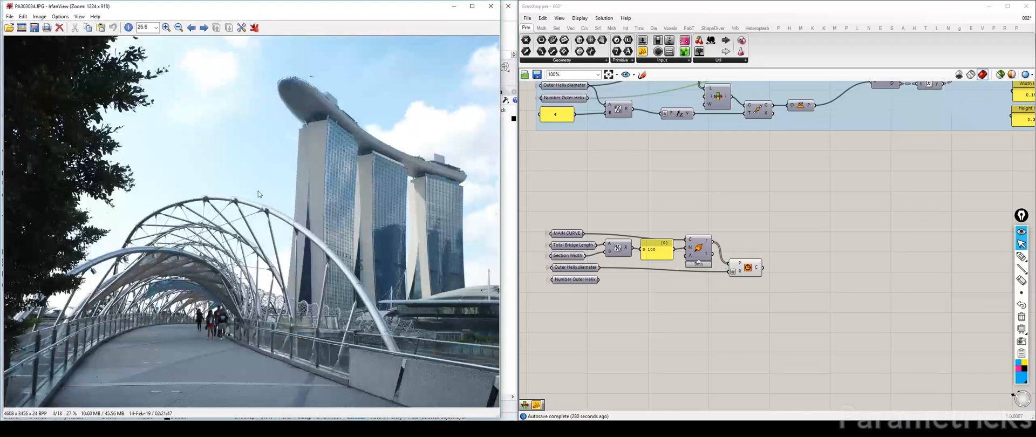
Write 24 in blue in the sky above the arches on the deck photo with the three towers.
left_click(1022, 257)
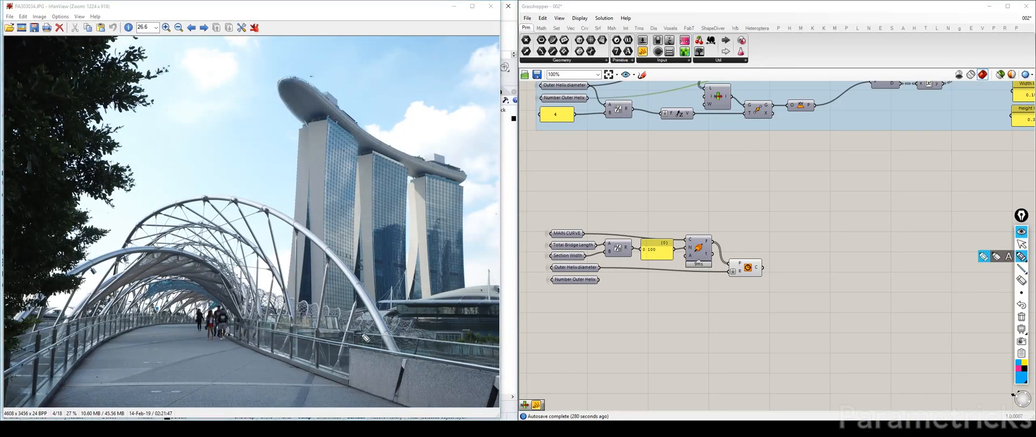
mouse_move(183, 137)
left_mouse_down()
mouse_move(185, 155)
mouse_move(213, 153)
left_mouse_up()
mouse_move(218, 131)
left_mouse_down()
mouse_move(224, 147)
mouse_move(237, 144)
left_mouse_up()
left_click_drag(236, 135, 233, 167)
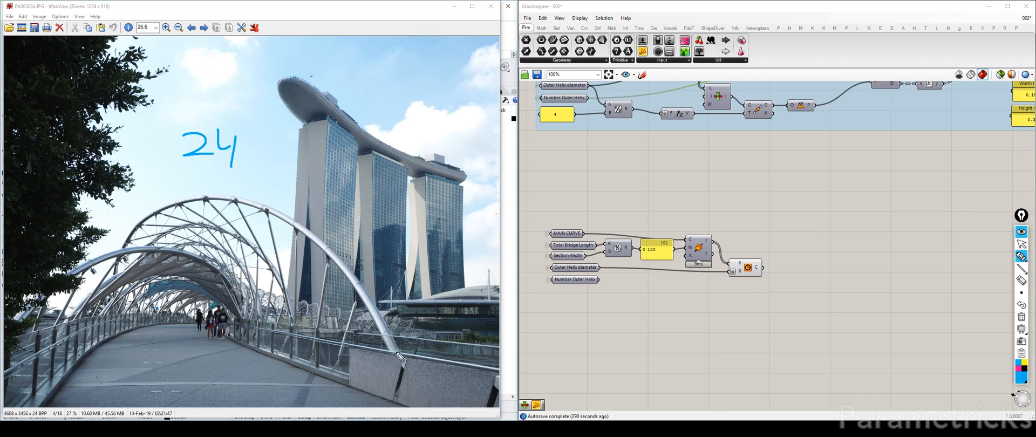
Mark and number successive positions in blue along the deck edge, starting at the foot of the nearest helix tube.
left_click_drag(417, 399, 424, 404)
left_click_drag(382, 361, 379, 391)
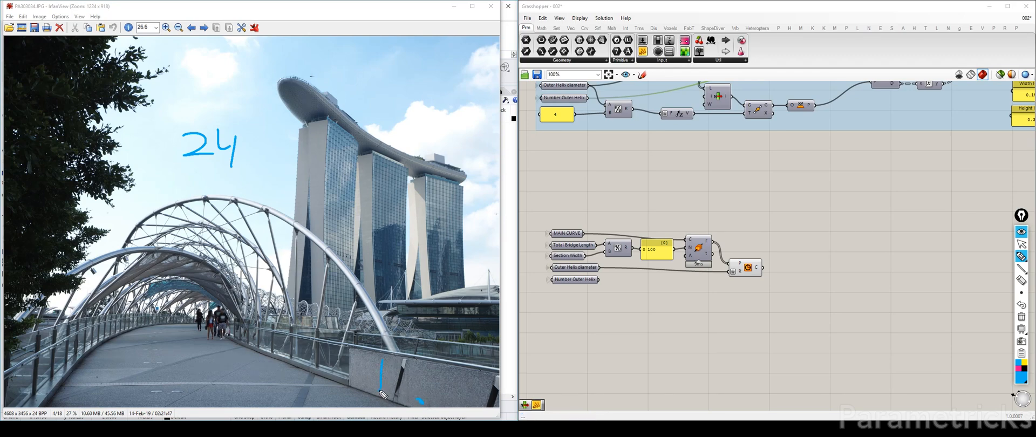
left_click_drag(331, 371, 295, 356)
left_click(1021, 243)
left_click(1021, 256)
mouse_move(355, 365)
left_mouse_down()
mouse_move(368, 362)
mouse_move(361, 374)
left_mouse_up()
mouse_move(330, 342)
left_mouse_down()
mouse_move(321, 355)
mouse_move(301, 353)
left_mouse_up()
mouse_move(1024, 257)
left_click(1021, 244)
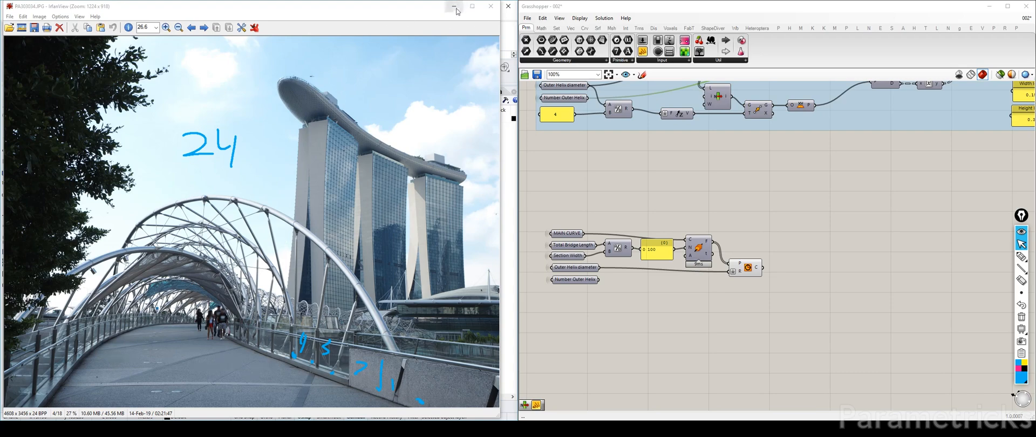
Erase all annotations from the deck photo and minimize it to uncover the Rhino model.
left_click(1021, 280)
left_click(1021, 317)
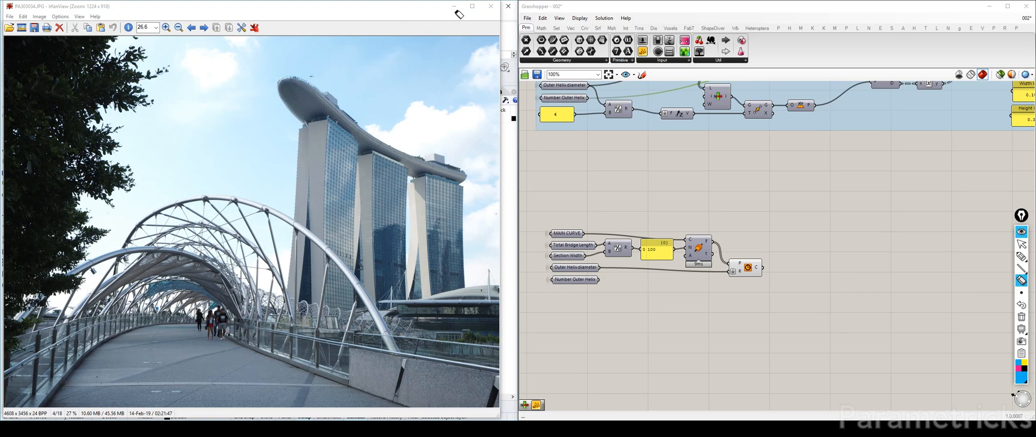
left_click(1021, 244)
left_click(454, 6)
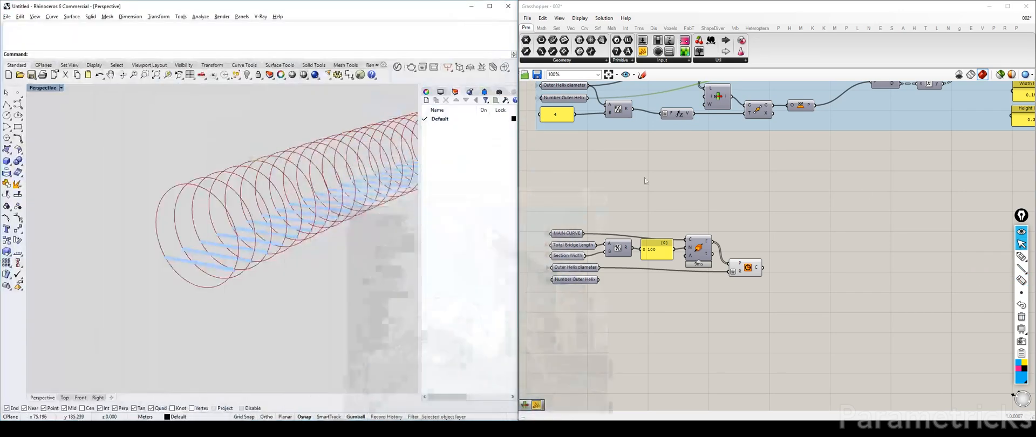
Move the Total Bridge Length panel and the parameter it feeds upward to make room above the Section Width slider.
scroll(675, 180, "down", 5)
scroll(625, 175, "up", 5)
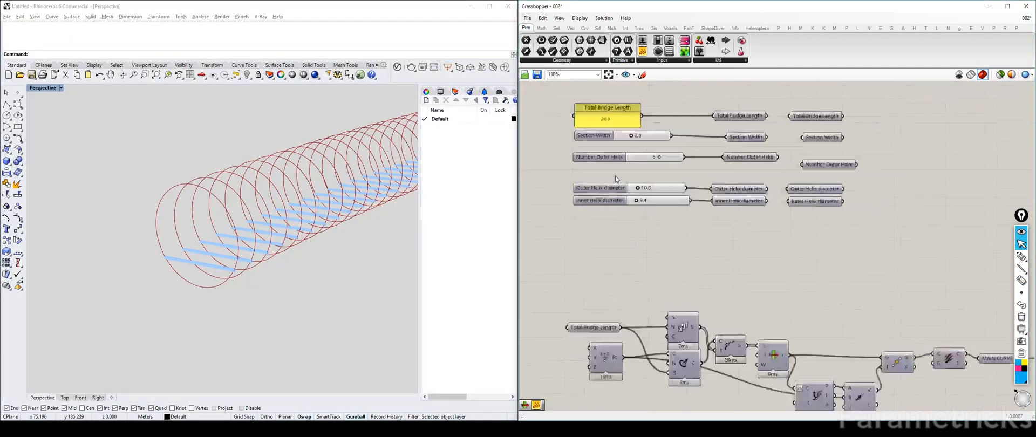
right_click_drag(855, 169, 671, 184)
scroll(671, 184, "down", 3)
right_click_drag(1006, 232, 792, 265)
scroll(779, 191, "up", 3)
scroll(746, 184, "down", 3)
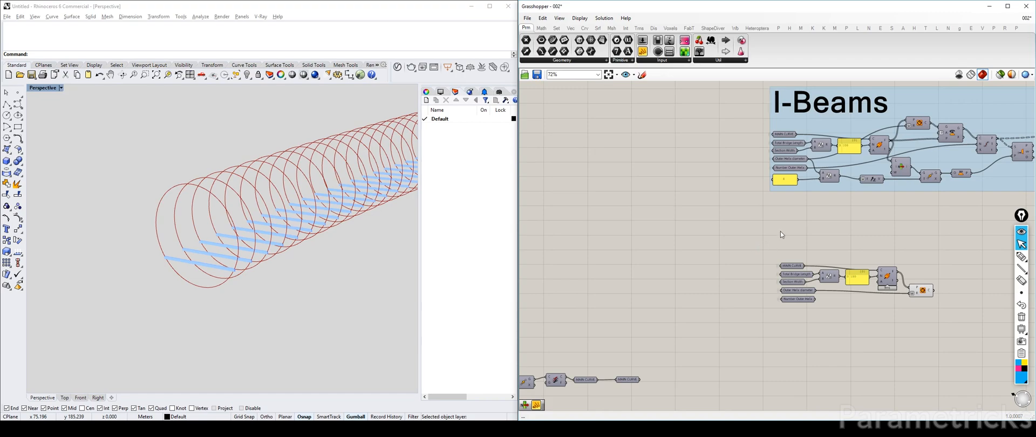
right_click_drag(778, 232, 833, 202)
scroll(722, 201, "up", 3)
scroll(722, 200, "up", 2)
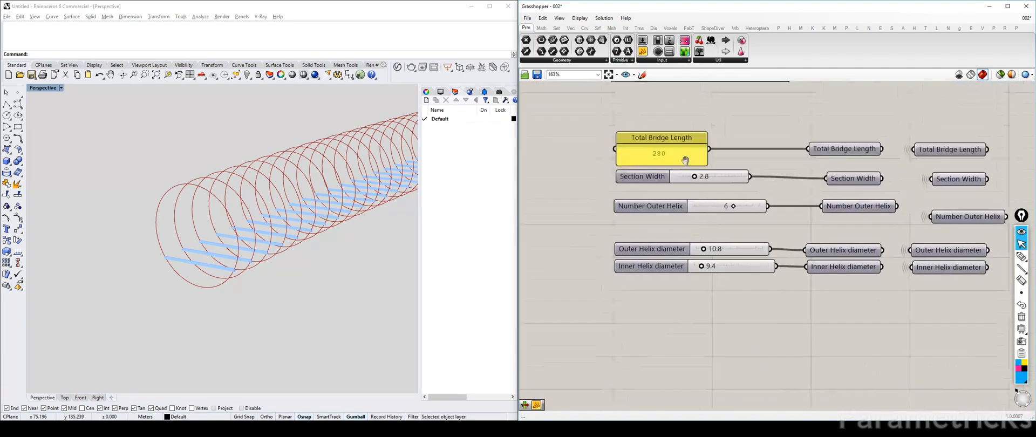
double_click(675, 278)
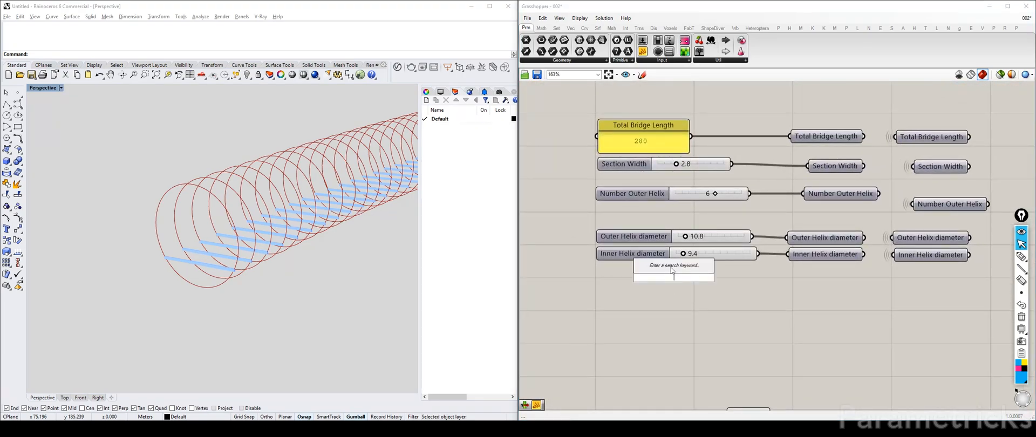
right_click_drag(788, 142, 729, 220)
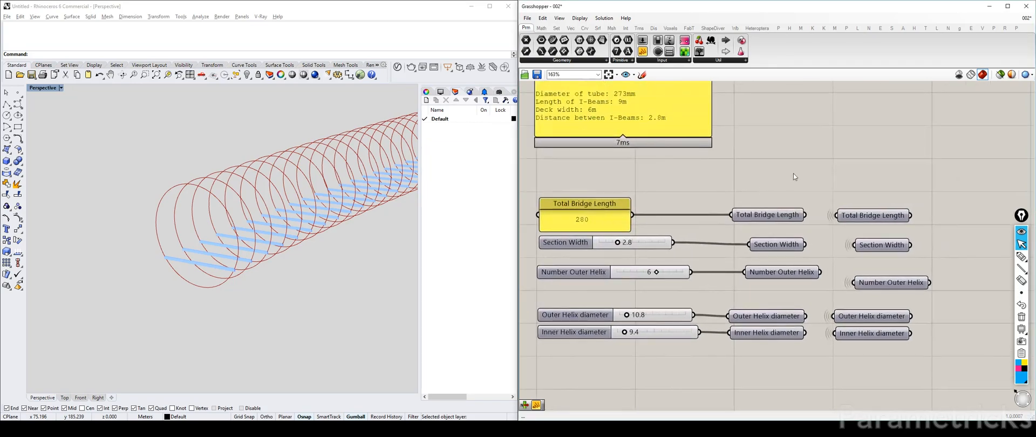
left_click_drag(604, 213, 602, 176)
left_click_drag(779, 214, 771, 178)
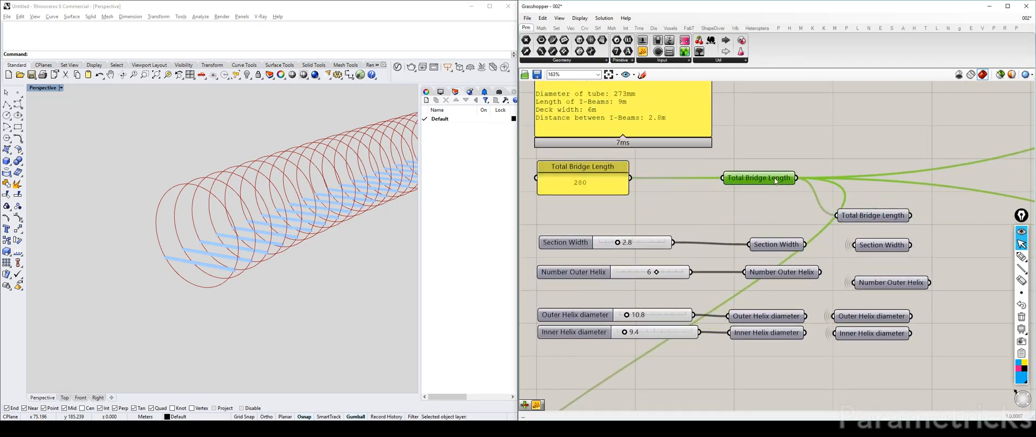
Align the Total Bridge Length parameters in one row, then duplicate them with their panel below and wire the copied panel to its parameter.
right_click_drag(700, 147, 725, 226)
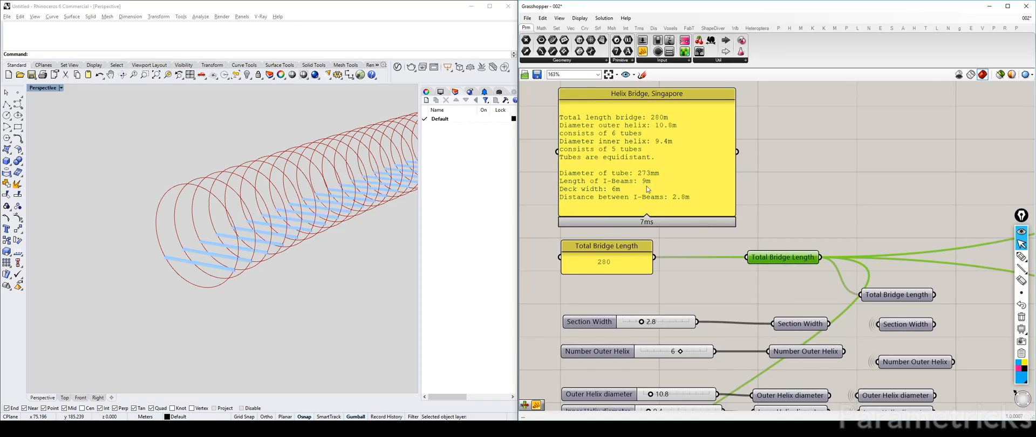
right_click_drag(633, 201, 616, 132)
left_click_drag(594, 184, 596, 213, "alt")
mouse_move(771, 185)
left_mouse_down()
mouse_move(774, 198)
mouse_move(776, 178)
left_mouse_up()
left_click_drag(885, 226, 880, 182)
left_click(770, 181, "shift")
left_click_drag(771, 180, 774, 220, "alt")
left_click(685, 237)
left_click_drag(638, 218, 739, 221)
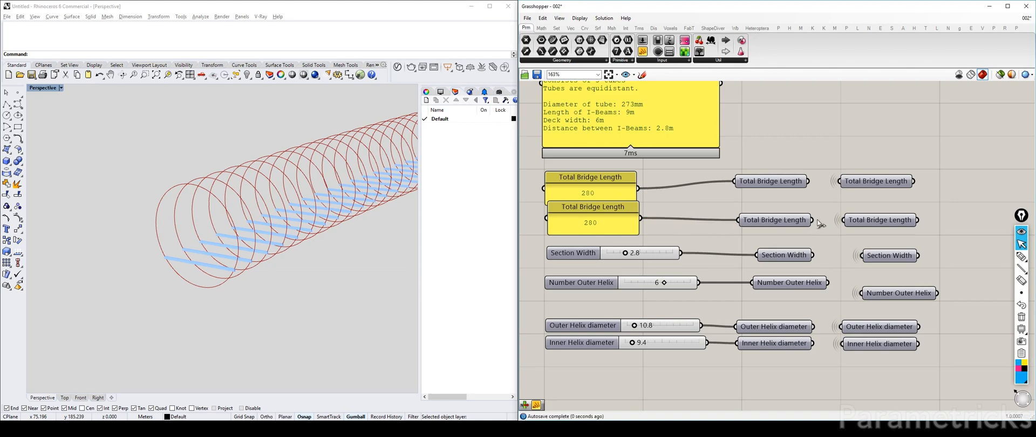
Nudge the original Total Bridge Length panel upward and rename the duplicated panel Distance Helices.
left_click(595, 185)
left_click_drag(596, 186, 598, 182)
right_click(597, 221)
key("BackSpace")
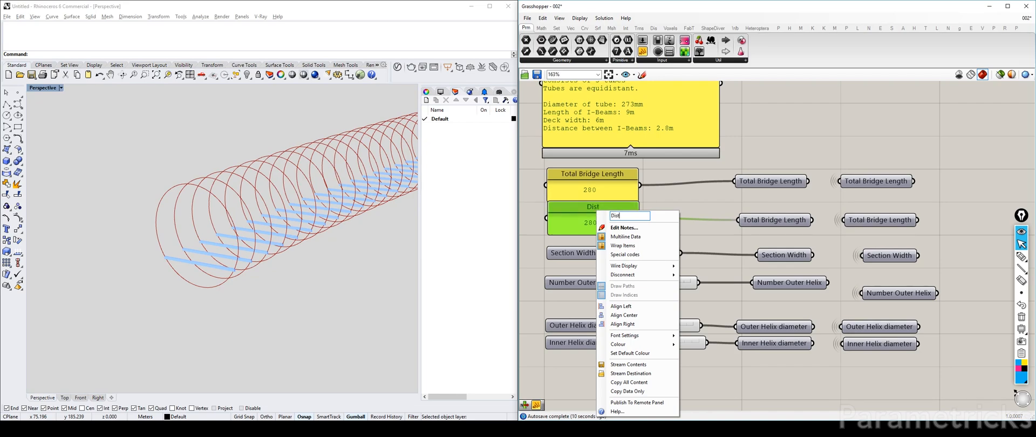
type("ance Helices")
left_click(658, 193)
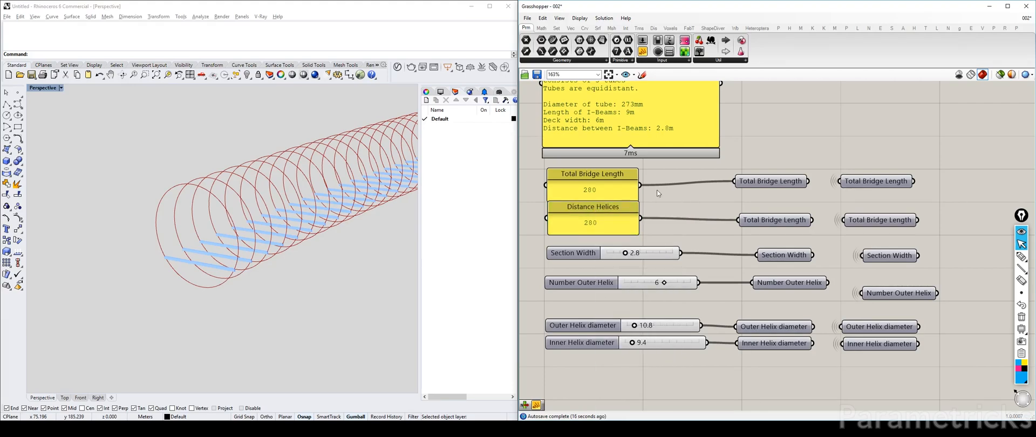
Set the Distance Helices panel to 4 and wire its renamed parameter to the duplicated parameter beside it.
double_click(607, 225)
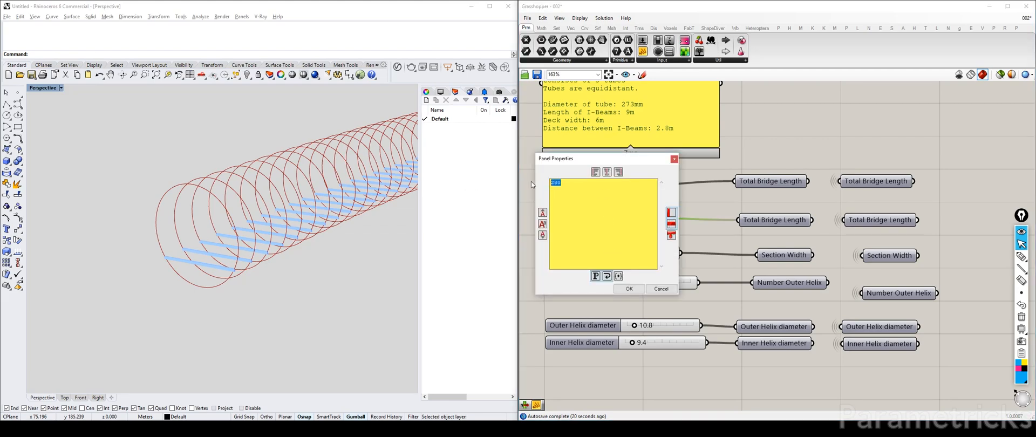
type("4")
left_click(623, 286)
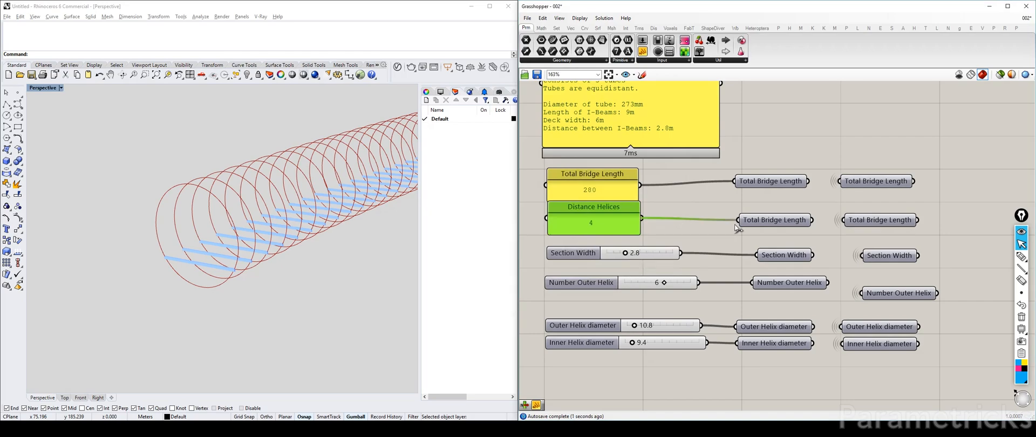
left_click_drag(805, 221, 843, 230)
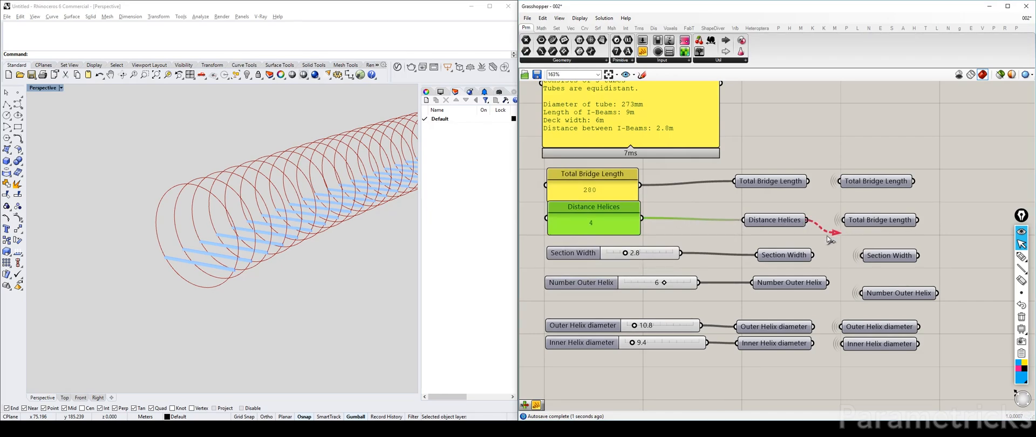
Copy the Distance Helices parameter and place the copy below Number Outer Helix in the new component group.
right_click_drag(959, 224, 817, 218)
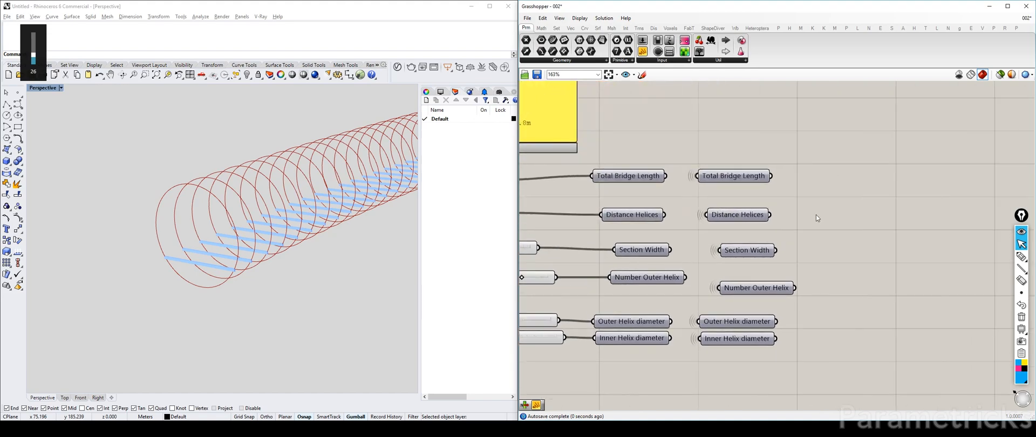
scroll(757, 218, "down", 3)
left_click_drag(752, 215, 865, 220, "alt")
right_click_drag(865, 220, 651, 222)
left_click_drag(652, 223, 980, 328)
right_click_drag(980, 327, 666, 263)
scroll(739, 266, "up", 3)
left_click(696, 270)
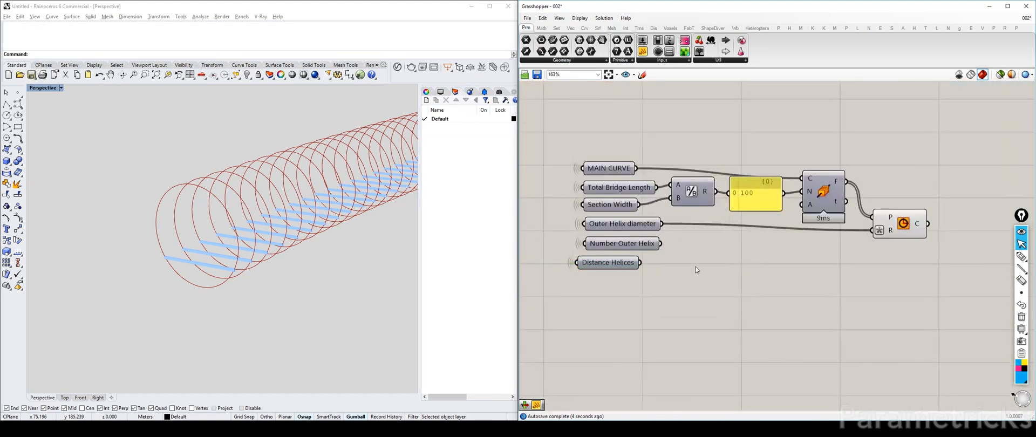
Add a Multiplication of Number Outer Helix and Distance Helices, and feed its result into a copy of the existing panel.
double_click(696, 270)
type("mut")
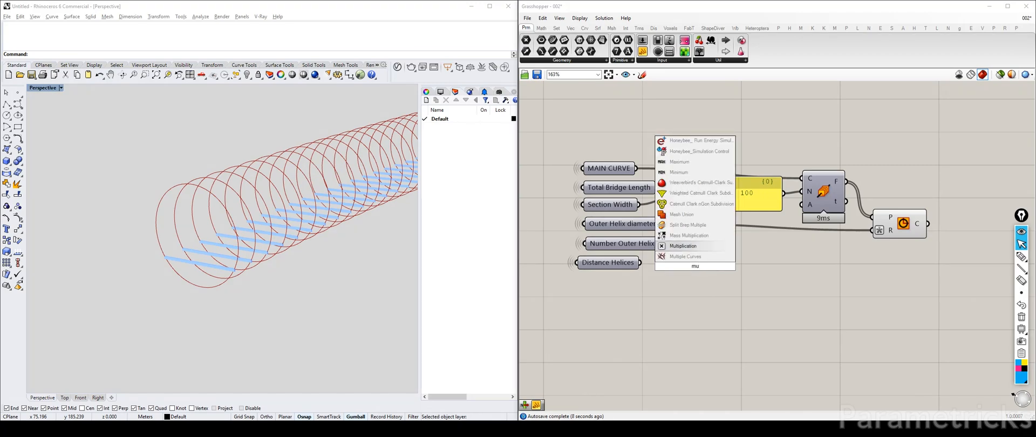
key("Up")
key("Return")
left_click_drag(661, 245, 700, 250)
left_click_drag(760, 192, 737, 244, "alt")
Add a Divide Curve component that divides the outer circles, using the multiplication panel as its Count input.
right_click_drag(816, 239, 741, 254)
scroll(777, 235, "down", 5)
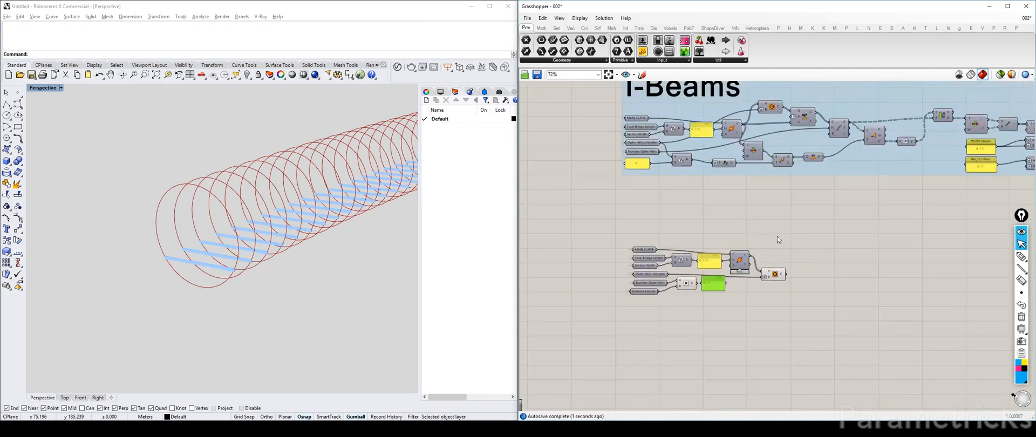
scroll(720, 212, "up", 4)
double_click(752, 205)
type("divide")
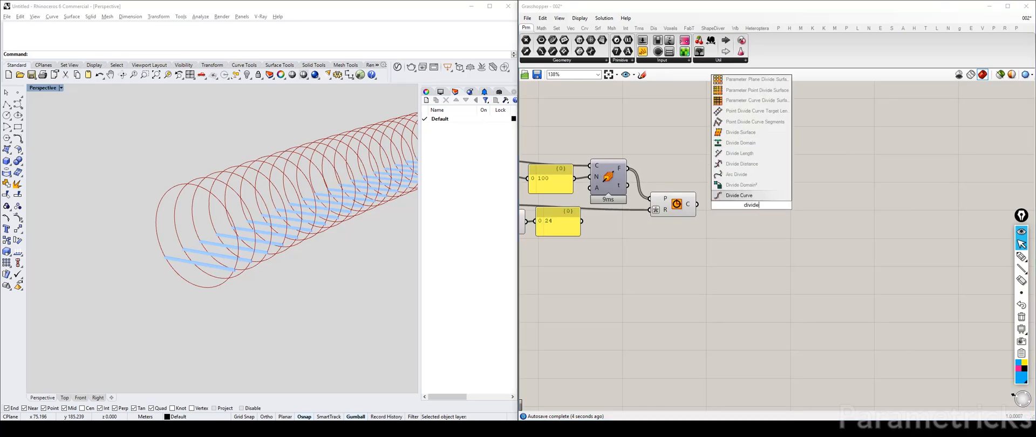
key("Return")
right_click_drag(685, 175, 715, 198)
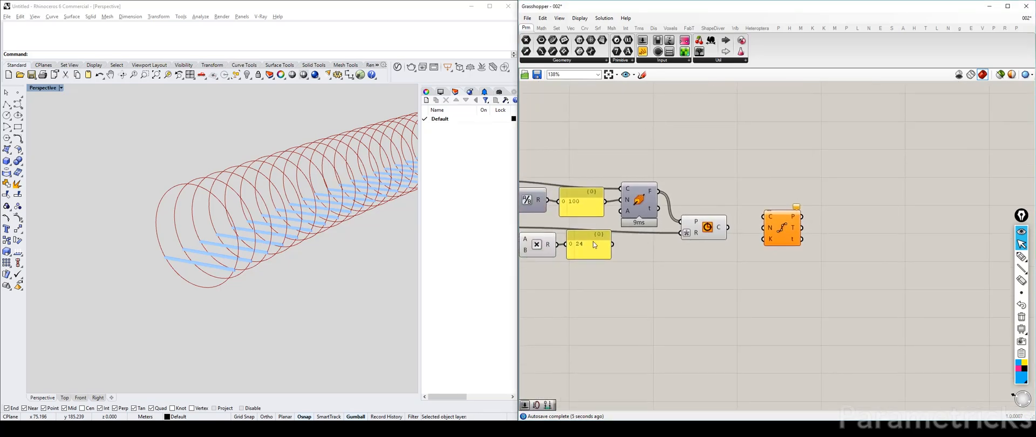
left_click_drag(617, 251, 764, 217)
left_click(636, 171)
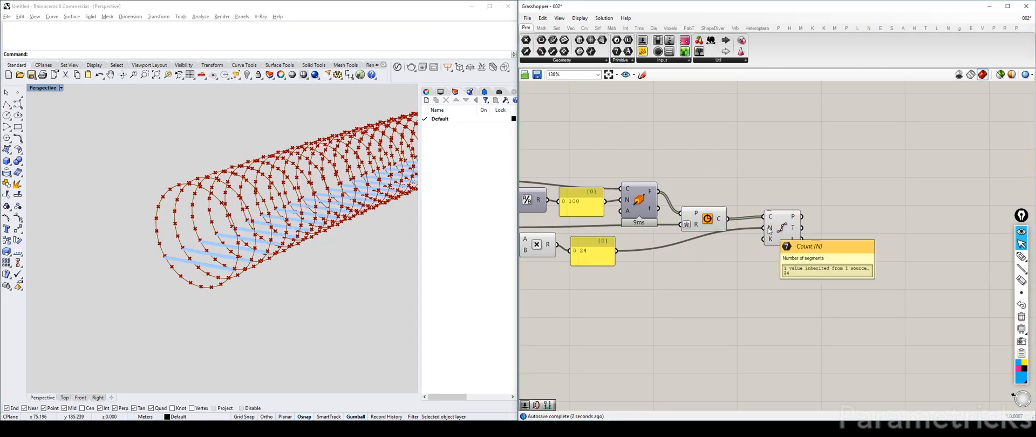
Nudge the Multiplication result panel and left-align the group's six input parameters in one column.
mouse_move(795, 216)
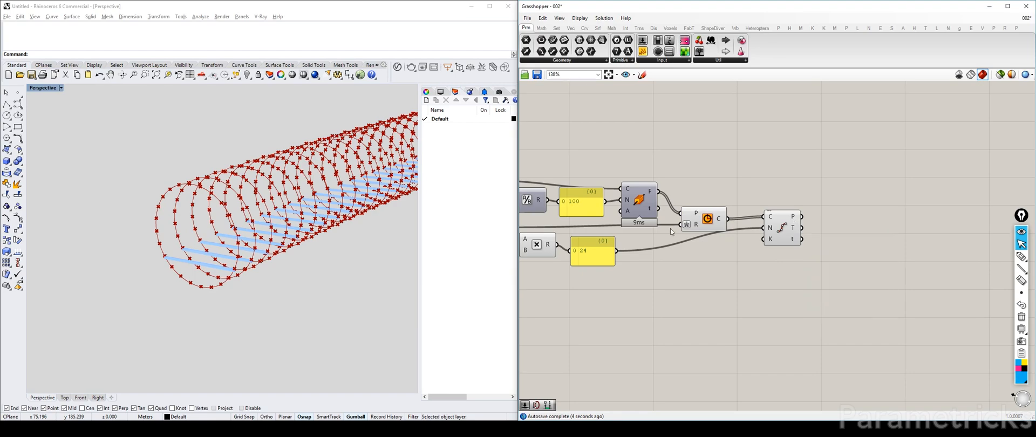
right_click_drag(535, 252, 645, 247)
left_click_drag(680, 246, 694, 246)
left_click_drag(581, 273, 546, 271)
left_click(574, 160)
left_click(569, 165)
left_click(696, 134)
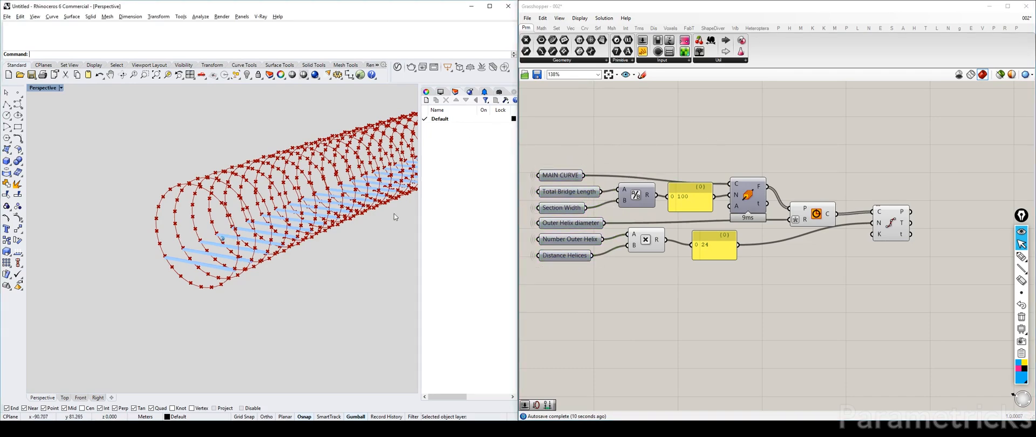
left_click(754, 98)
Add a Tree Branch component, feed it the Divide Curve points, and turn off the Divide Curve preview.
right_click_drag(893, 111, 741, 97)
double_click(801, 164)
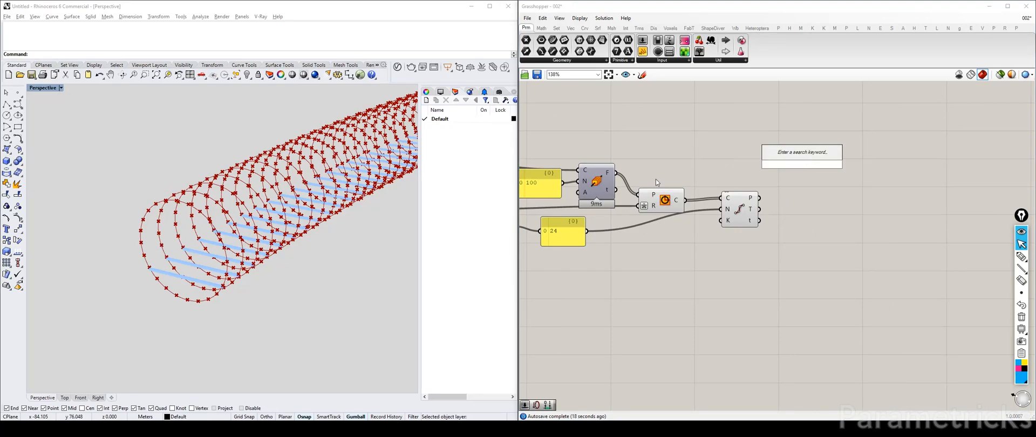
left_click(740, 211)
double_click(786, 150)
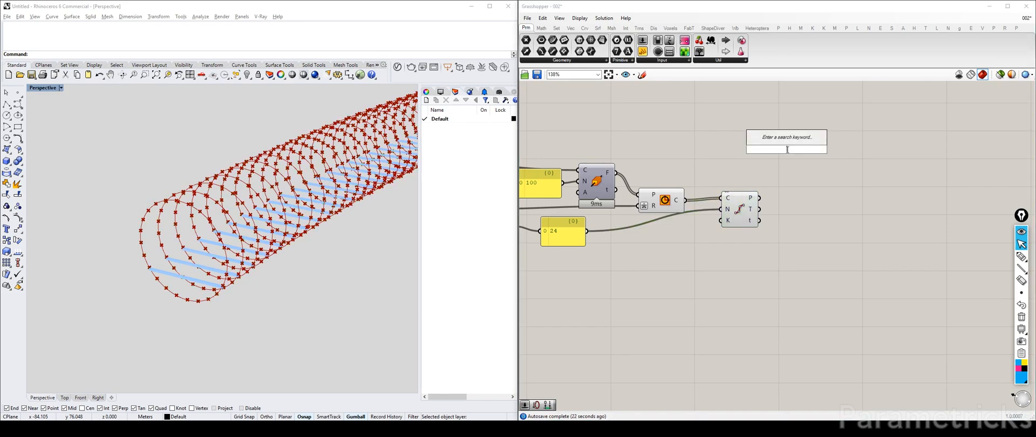
type("tree b")
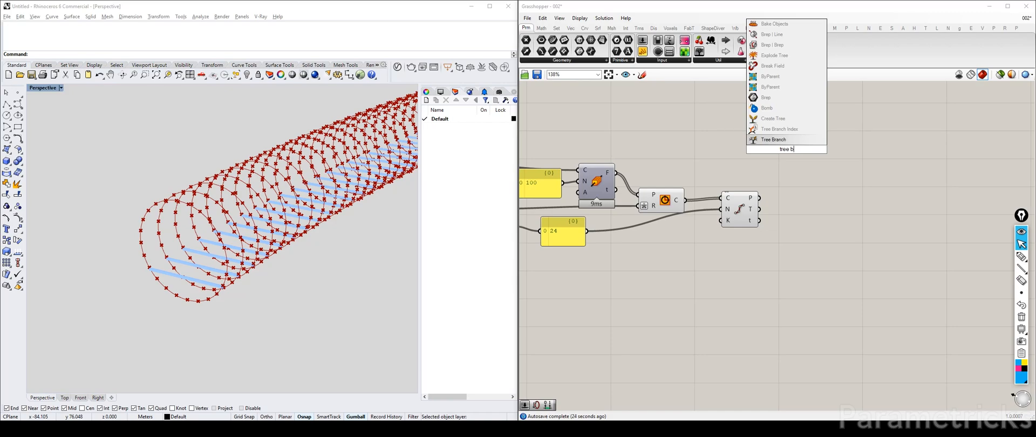
key("Return")
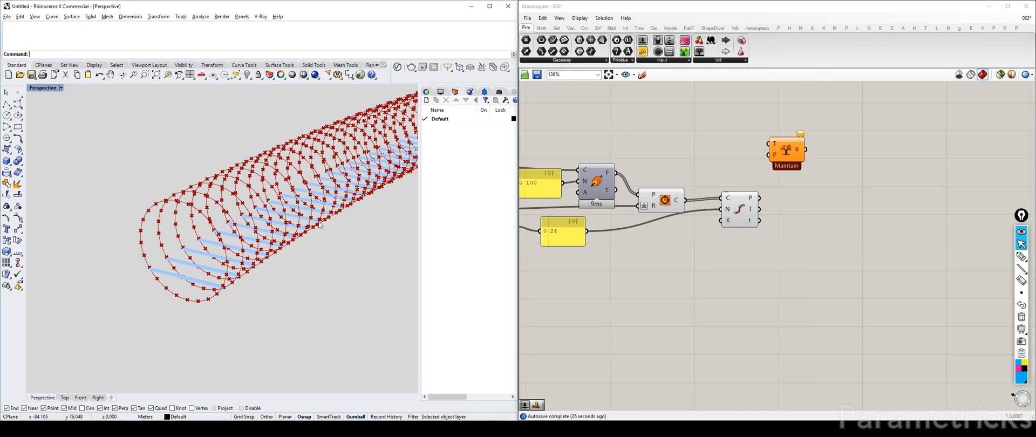
left_click_drag(797, 150, 811, 210)
left_click(741, 212)
key("ctrl+q")
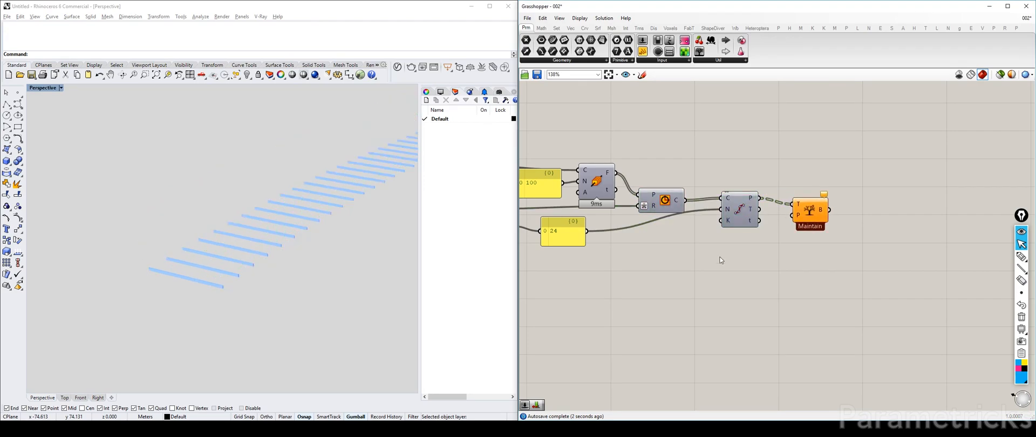
Wire a new Path slider set to 0 into the Tree Branch and simplify its tree input.
double_click(719, 257)
type("1")
key("Return")
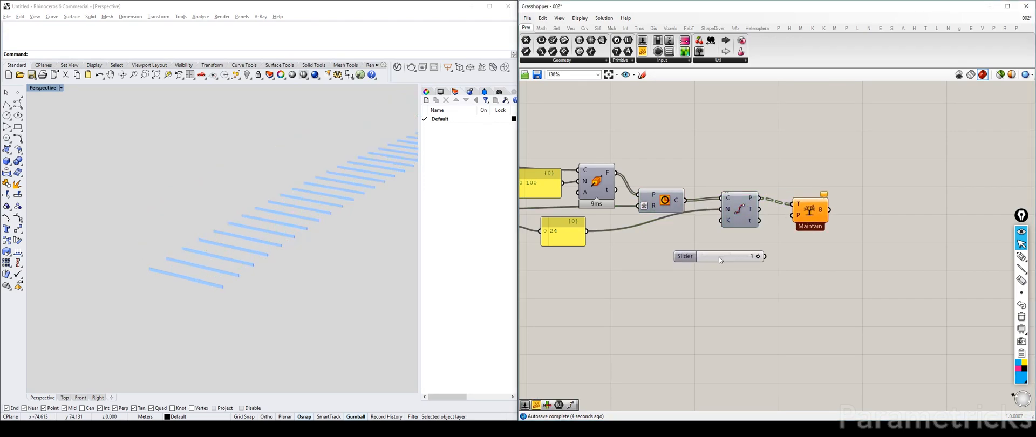
left_click_drag(766, 256, 793, 216)
right_click(797, 205)
left_click(828, 285)
left_click(820, 220)
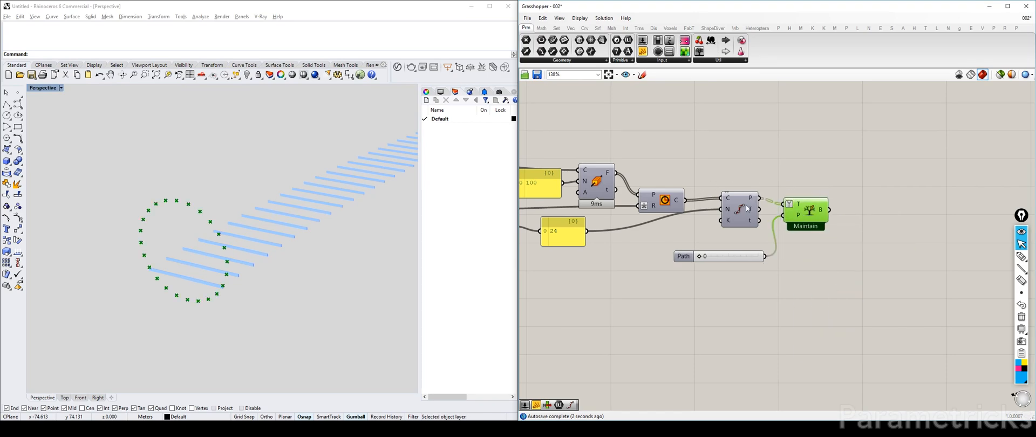
Show the Divide Curve points briefly and hide them again, and turn on the preview of the Circle component.
left_click(746, 206)
key("ctrl+q")
left_click_drag(806, 206, 807, 204)
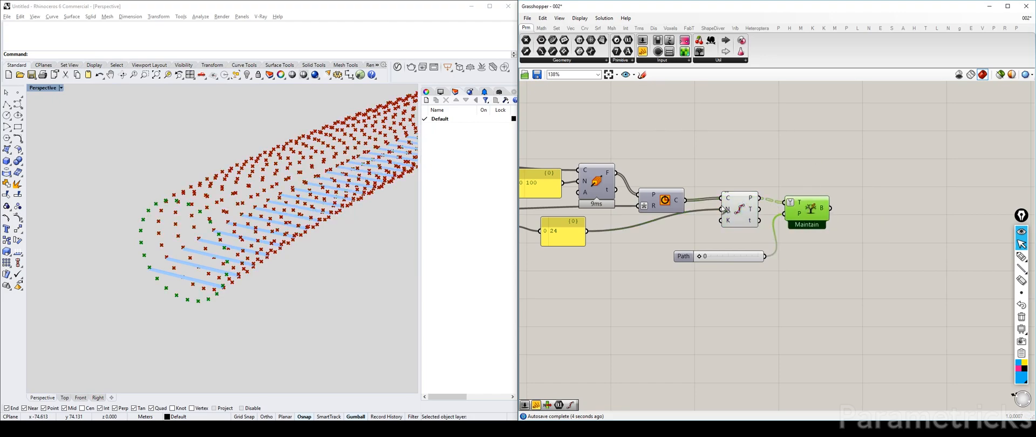
left_click(726, 204)
key("ctrl+q")
right_click_drag(786, 178, 696, 191)
left_click(572, 212)
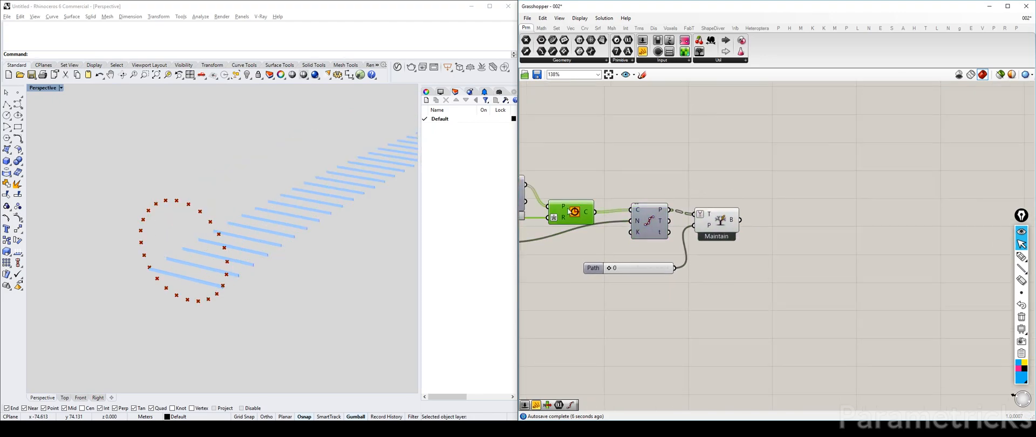
key("ctrl+q")
Add a Point List component and feed it the points from the Tree Branch.
left_click(791, 177)
right_click_drag(809, 187, 750, 178)
double_click(749, 178)
type("point list")
left_click(742, 172)
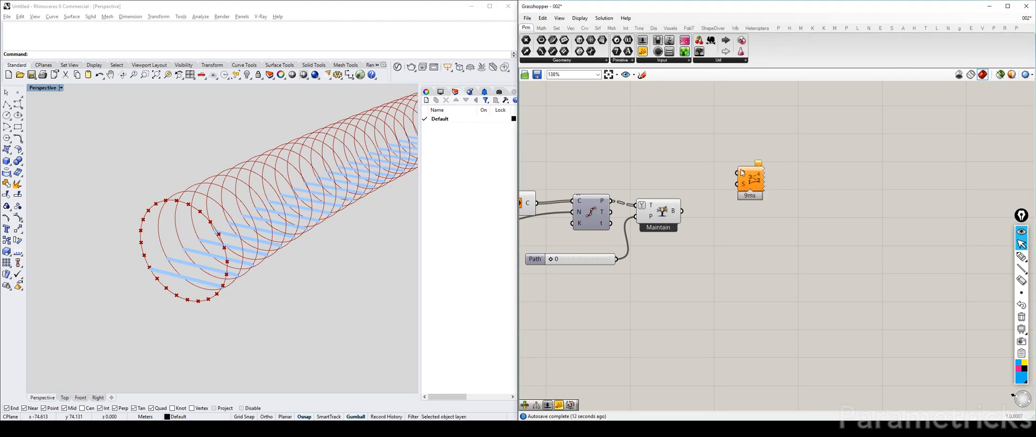
left_click_drag(757, 177, 746, 196)
left_click_drag(682, 211, 726, 203)
Add a Size slider for the Point List labels and set it to 0.7.
double_click(674, 172)
type("1.1")
key("Return")
left_click_drag(742, 198, 758, 195)
left_click_drag(687, 172, 608, 173)
Examine the numbered division points on the first outer circle in relation to the I-beam ends.
scroll(236, 268, "up", 2)
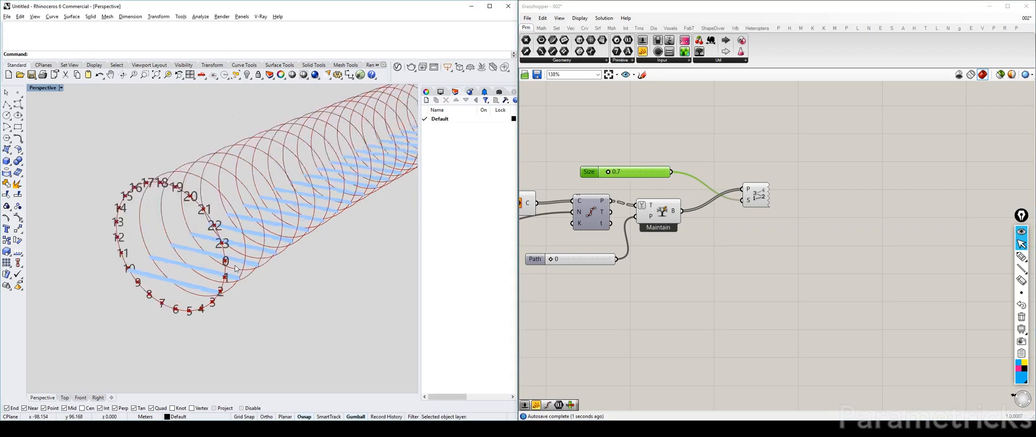
scroll(236, 269, "up", 2)
left_click(658, 210)
middle_click(657, 209)
left_click(626, 220)
right_click_drag(413, 241, 348, 193)
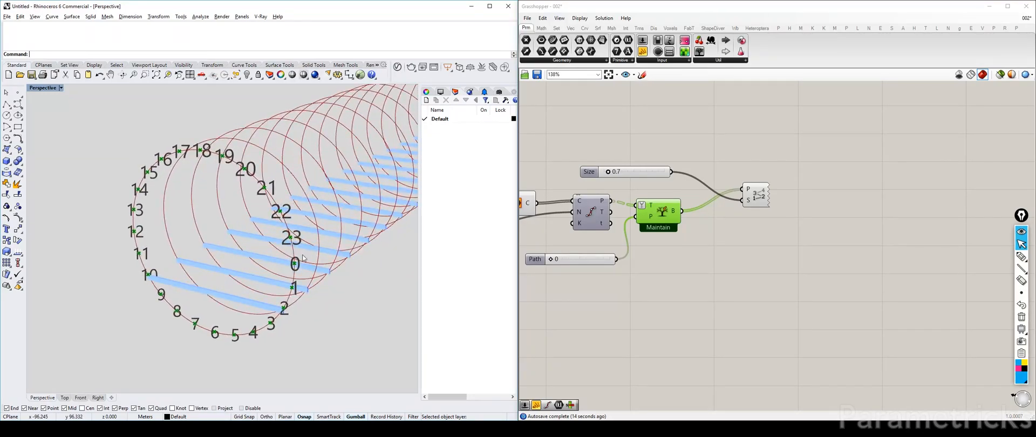
right_click_drag(295, 266, 287, 248)
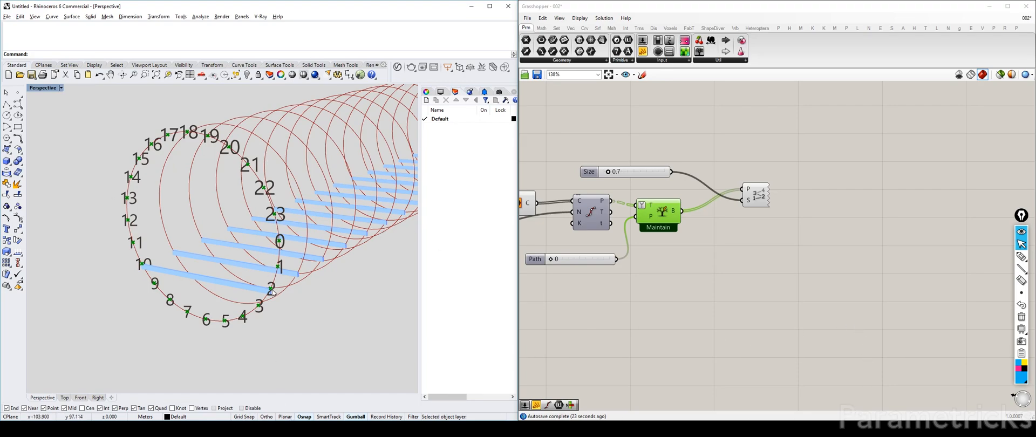
Mark points 2, 10 and 6 on the first outer circle with a pink pen.
left_click(1022, 257)
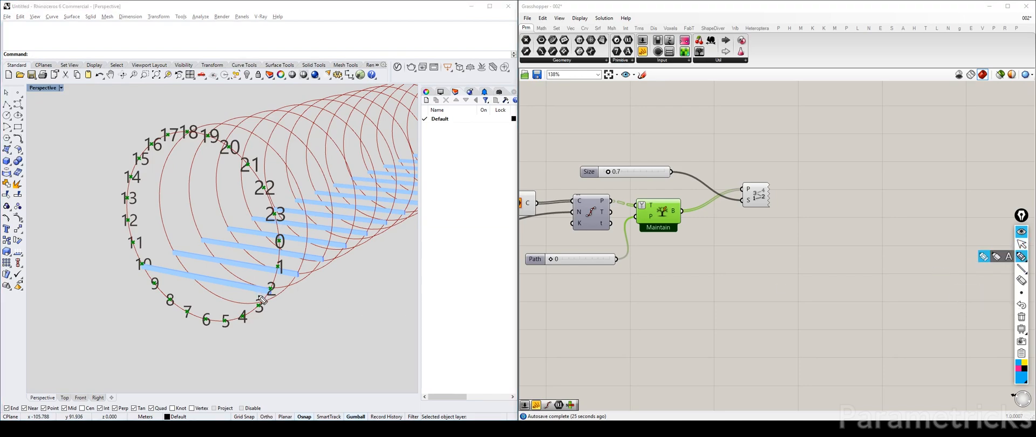
left_click(1018, 369)
left_click_drag(268, 287, 270, 292)
left_click_drag(142, 258, 147, 264)
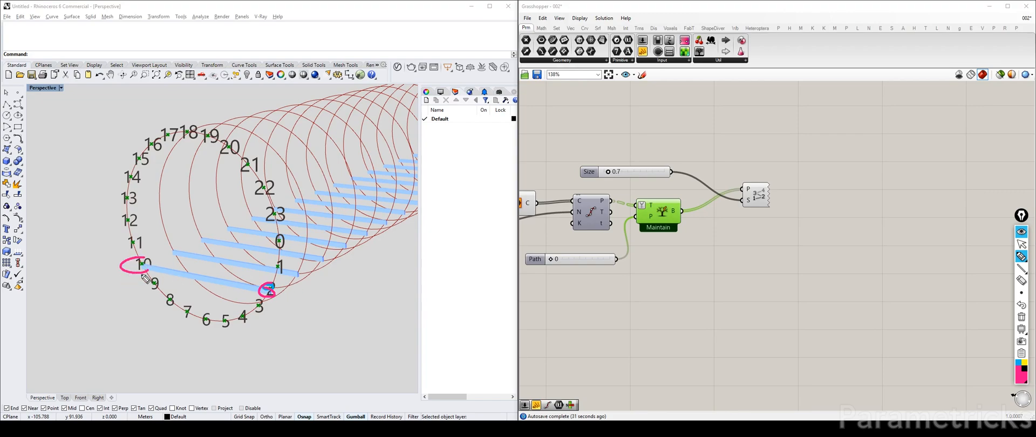
left_click_drag(208, 315, 205, 324)
left_click(1021, 243)
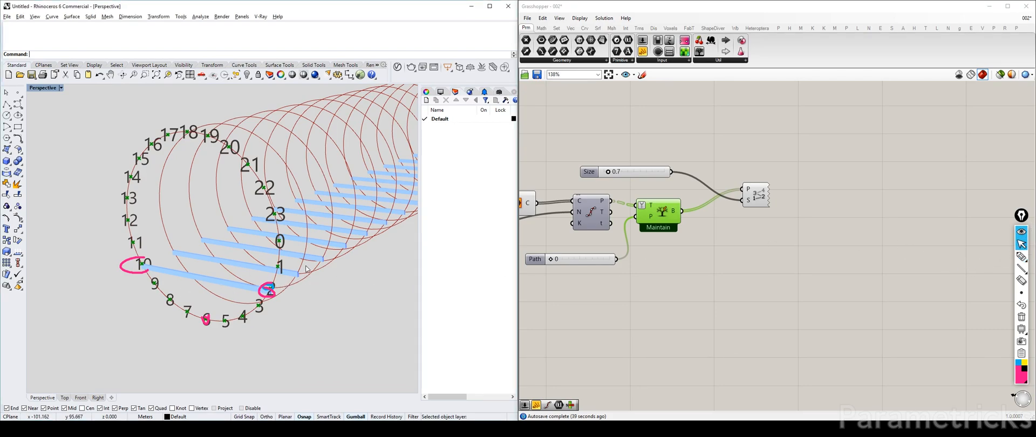
Examine how the Rotate component turns the circles in the I-Beams group.
left_click(674, 271)
scroll(764, 194, "down", 4)
right_click_drag(771, 125, 714, 263)
scroll(626, 183, "up", 6)
right_click_drag(649, 219, 738, 211)
right_click_drag(604, 234, 786, 243)
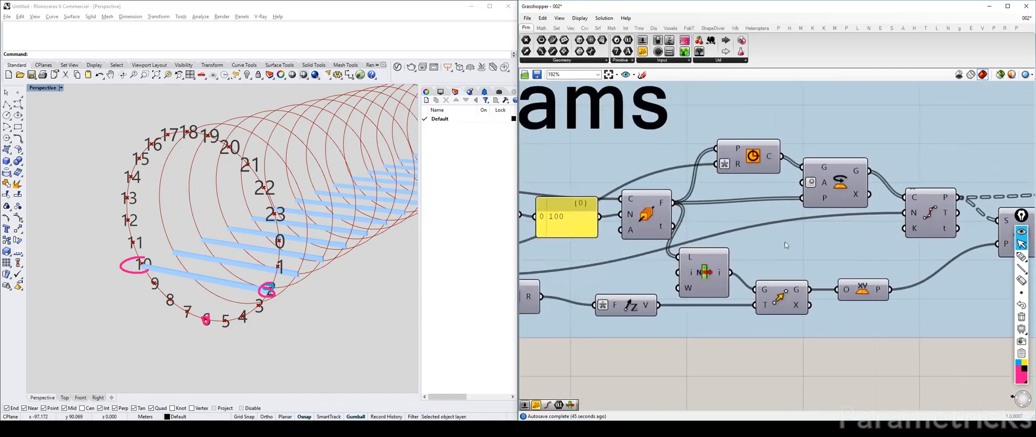
left_click(842, 184)
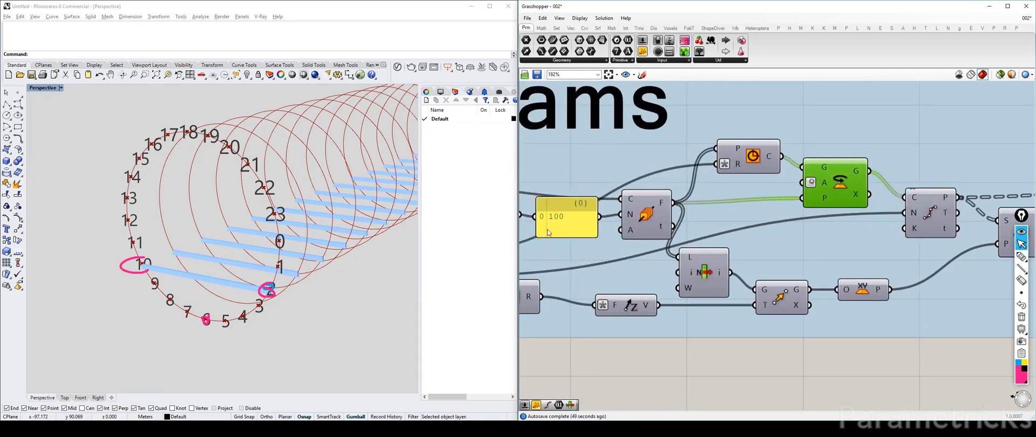
Return to the outer helix components and clear the pink annotations from the model view.
scroll(826, 208, "down", 8)
right_click_drag(827, 262, 718, 182)
scroll(723, 219, "up", 6)
left_click_drag(724, 221, 657, 210)
right_click_drag(368, 302, 346, 296)
left_click(1021, 317)
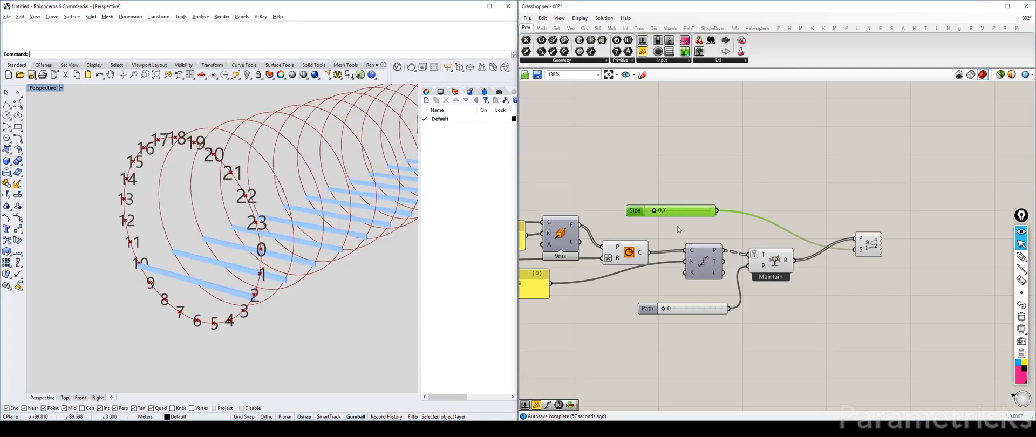
Move the Point List and its Size slider together, away from the Tree Branch, to free space on the canvas.
left_click_drag(697, 213, 815, 167)
left_click_drag(869, 245, 929, 215)
left_click_drag(787, 166, 851, 205)
mouse_move(828, 276)
right_mouse_down()
mouse_move(738, 256)
mouse_move(785, 242)
right_mouse_up()
Mark points 0, 2, 10 and 6 and the circle's centre in pink, and draw a vertical line from the centre through point 6.
left_click(1023, 258)
left_click(1023, 258)
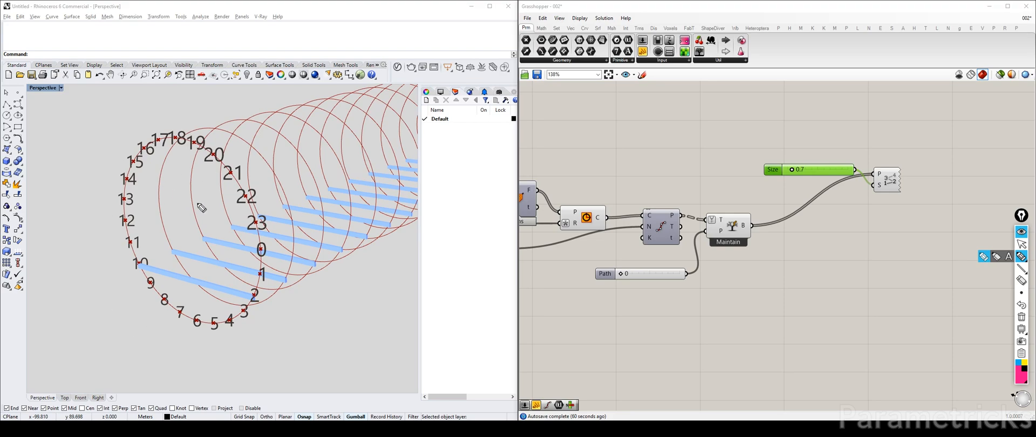
mouse_move(252, 243)
left_mouse_down()
mouse_move(261, 252)
mouse_move(252, 252)
left_mouse_up()
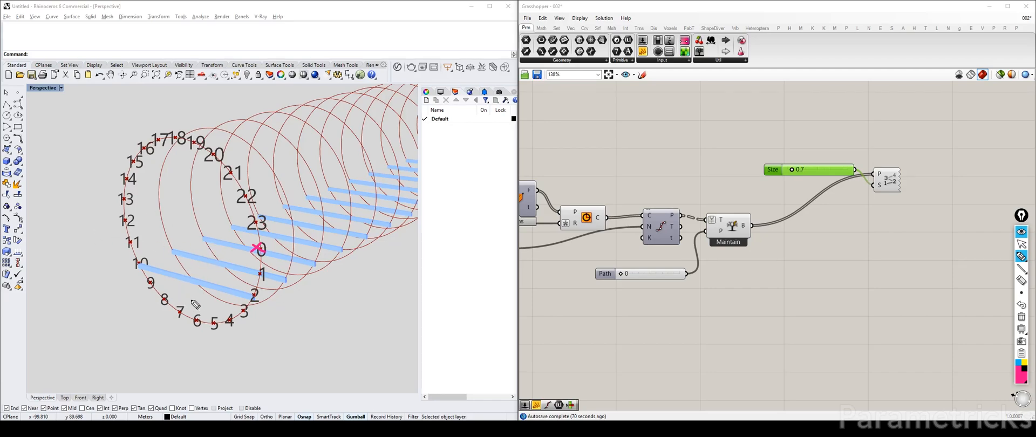
left_click_drag(247, 289, 261, 303)
left_click_drag(238, 299, 259, 291)
left_click_drag(125, 268, 146, 263)
left_click_drag(200, 316, 192, 327)
left_click_drag(189, 230, 196, 235)
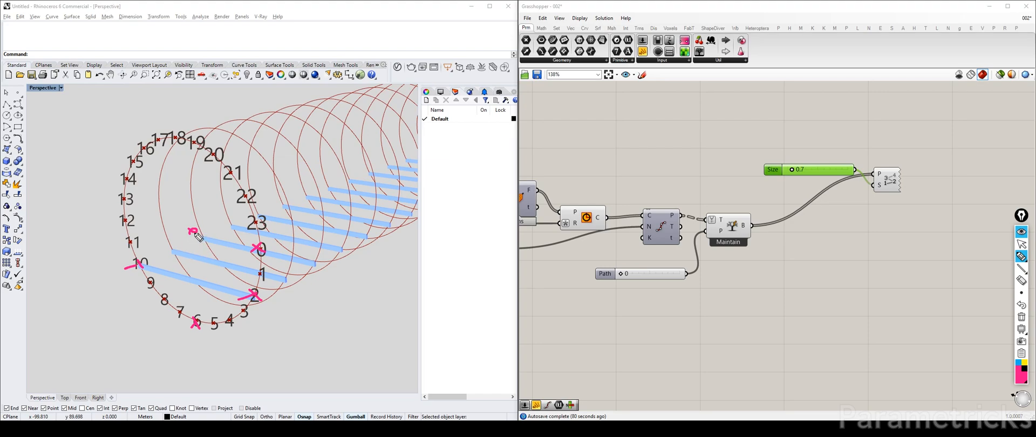
left_click_drag(194, 232, 198, 350)
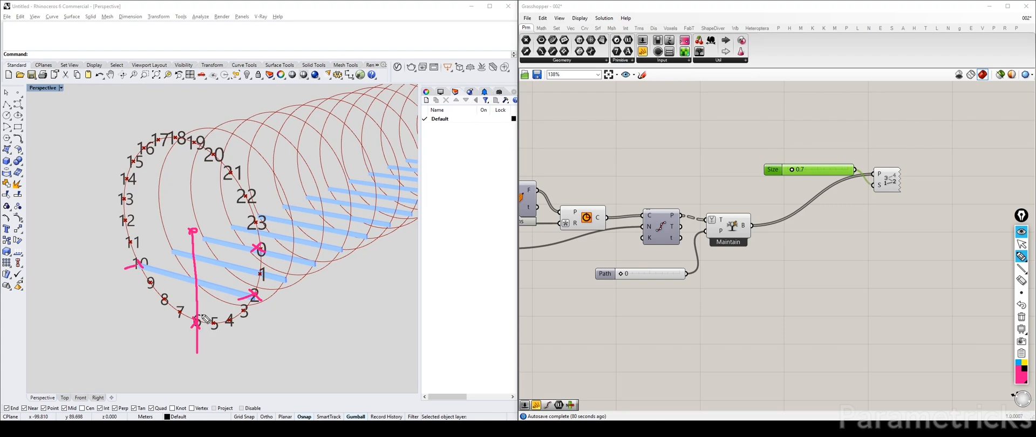
Number the points from 6 towards 2 in pink, starting at 0 and ending at 4, and write 24 and 48 beside the circles.
left_click_drag(191, 328, 201, 326)
left_click_drag(198, 327, 244, 316)
mouse_move(198, 337)
left_mouse_down()
mouse_move(214, 346)
mouse_move(255, 331)
left_mouse_up()
mouse_move(275, 296)
left_mouse_down()
mouse_move(286, 302)
mouse_move(277, 315)
left_mouse_up()
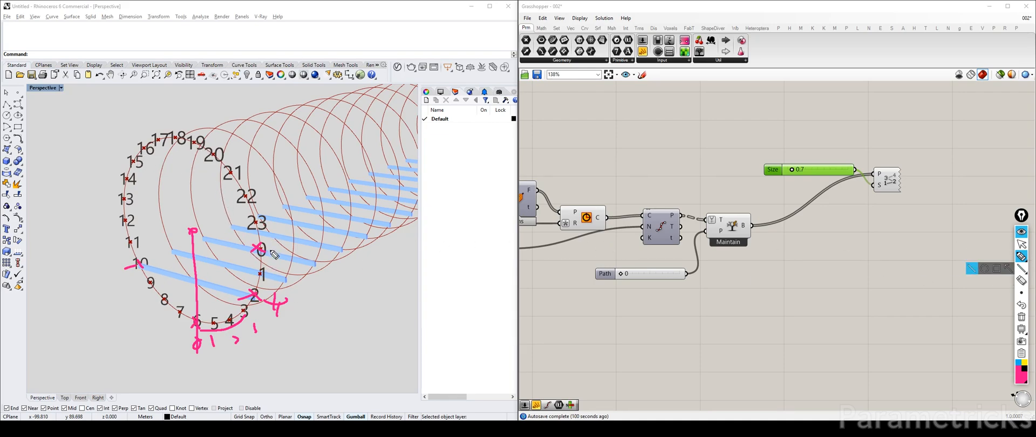
left_click_drag(278, 209, 310, 222)
left_click_drag(323, 210, 331, 233)
left_click_drag(317, 246, 340, 261)
mouse_move(351, 256)
left_mouse_down()
mouse_move(351, 267)
mouse_move(346, 252)
left_mouse_up()
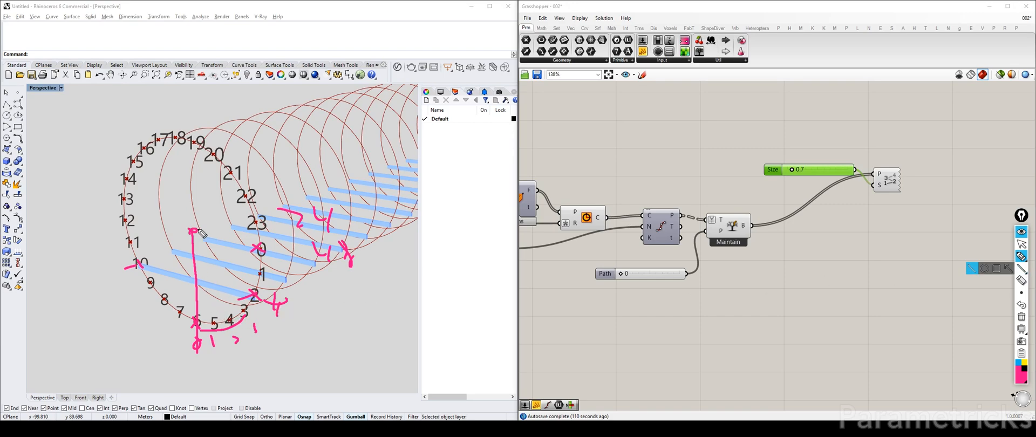
mouse_move(199, 346)
left_mouse_down()
mouse_move(207, 347)
mouse_move(201, 335)
left_mouse_up()
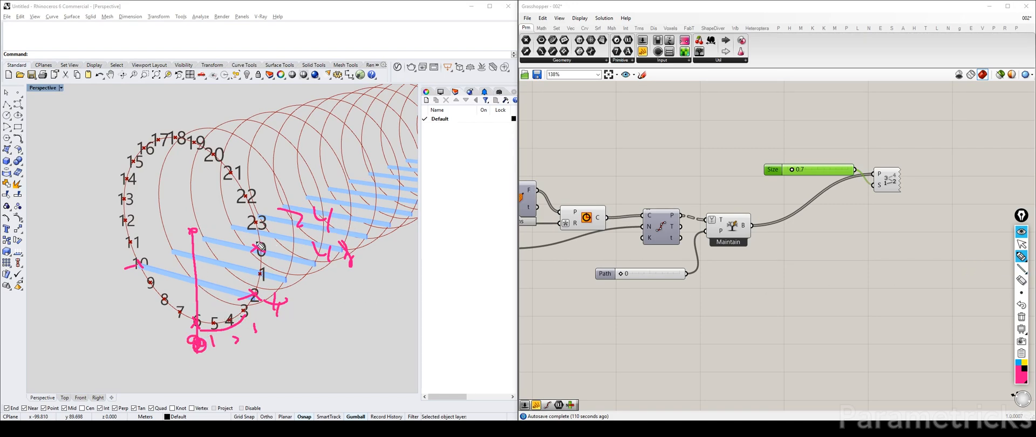
Trace curves over the successive circles in pink, and clear all annotations from the model view.
left_click_drag(237, 181, 273, 310)
left_click_drag(233, 217, 257, 222)
left_click_drag(278, 147, 285, 207)
mouse_move(321, 139)
left_mouse_down()
mouse_move(335, 166)
mouse_move(319, 204)
left_mouse_up()
mouse_move(360, 150)
left_mouse_down()
mouse_move(366, 206)
mouse_move(381, 217)
left_mouse_up()
left_click_drag(397, 156, 390, 167)
mouse_move(423, 130)
left_mouse_down()
mouse_move(440, 197)
mouse_move(424, 208)
left_mouse_up()
left_click_drag(437, 233, 432, 247)
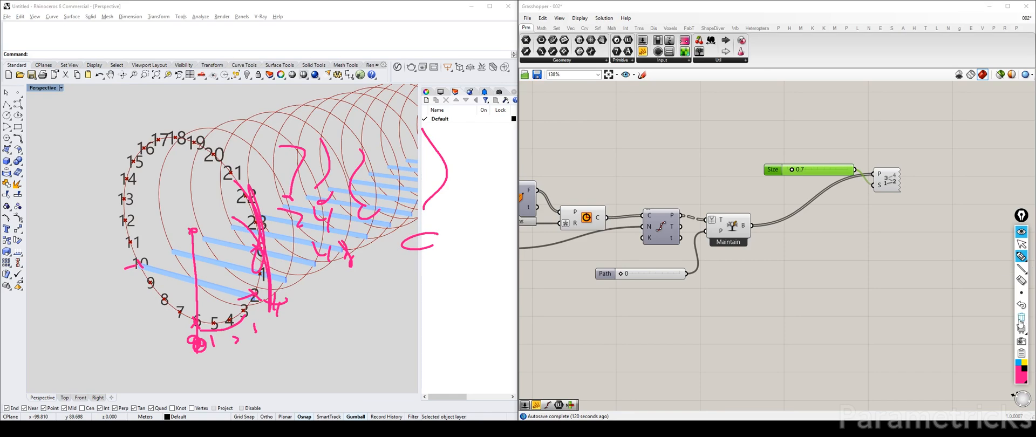
left_click(1021, 321)
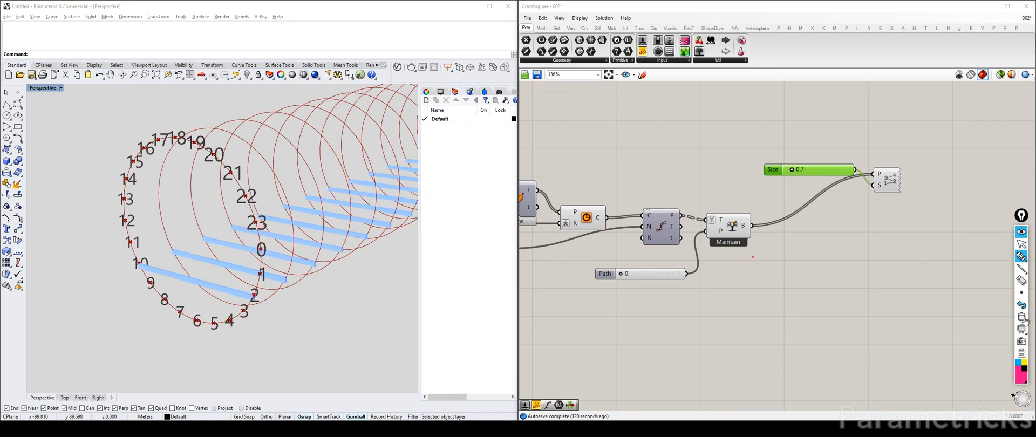
left_click(1022, 244)
Add a Line SDL component and place it near the perpendicular frames component, above the Circle component.
double_click(829, 251)
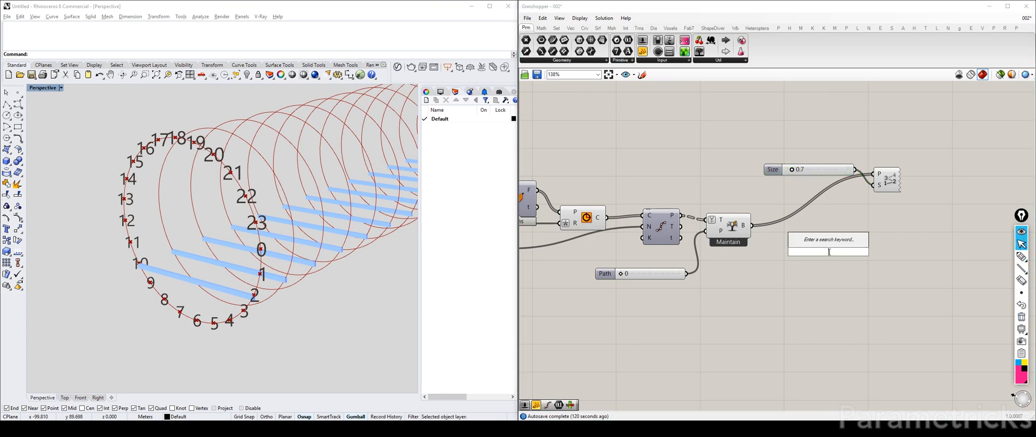
type("sdl")
key("Return")
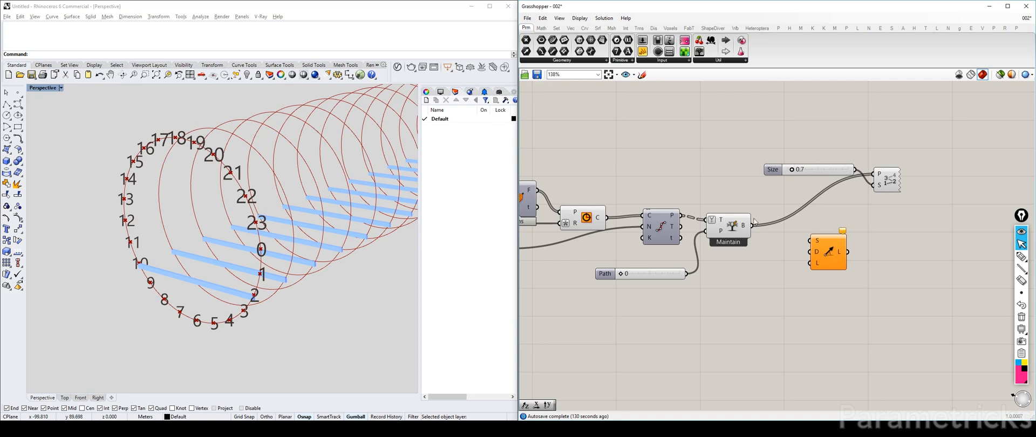
right_click_drag(655, 213, 752, 201)
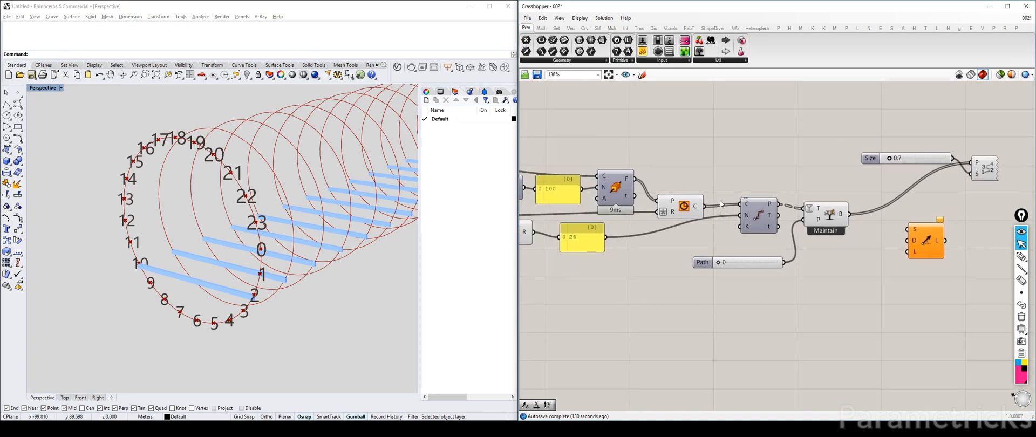
left_click_drag(925, 240, 694, 160)
Move the Circle, Divide Curve, Tree Branch and Path slider together to free space beside the frames component.
left_click_drag(686, 212, 679, 204)
left_click_drag(898, 285, 669, 196)
left_click_drag(678, 200, 752, 232)
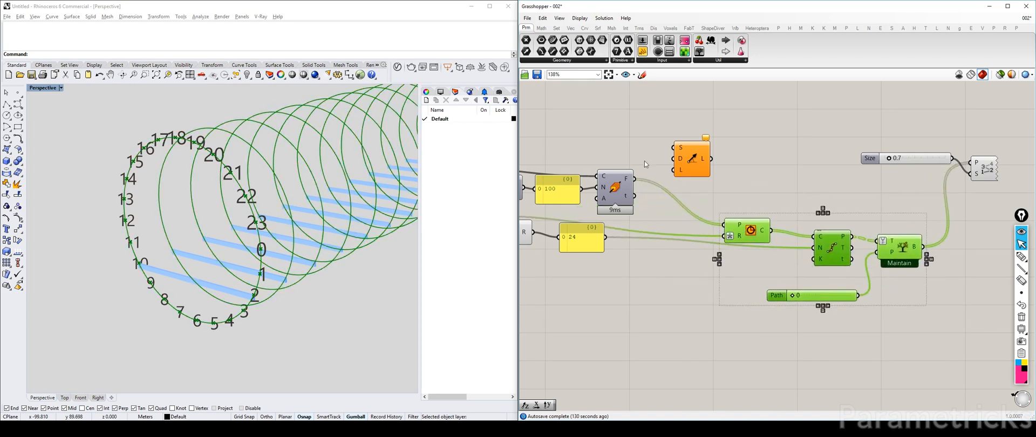
Connect the frames output to the Line SDL start, and add a Unit Z vector as its direction.
left_click_drag(692, 151, 706, 169)
left_click_drag(630, 180, 719, 169)
double_click(664, 129)
type("z")
key("Return")
left_click_drag(656, 136, 711, 171)
left_click_drag(665, 177, 659, 156)
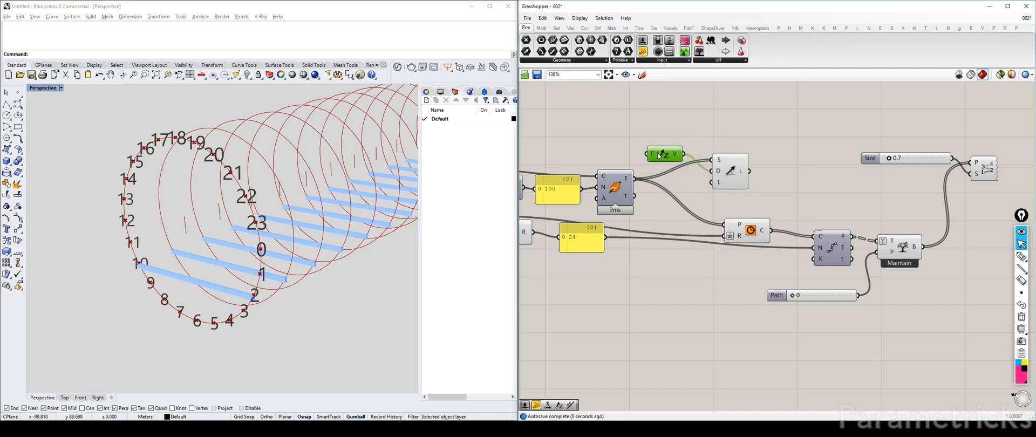
Reverse the vector by giving Unit Z's factor input the expression -x.
right_click(654, 156)
mouse_move(696, 221)
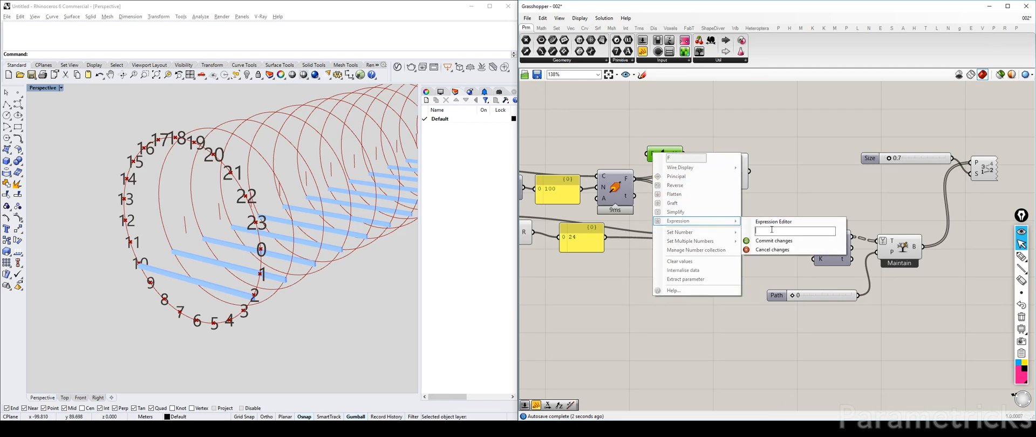
type("-x")
key("Return")
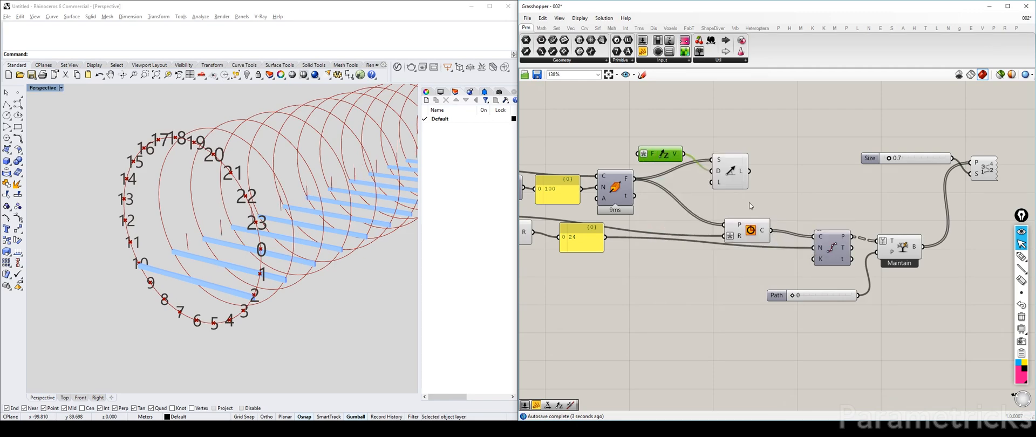
Assign a fixed number to the Line SDL's length input.
right_click(719, 184)
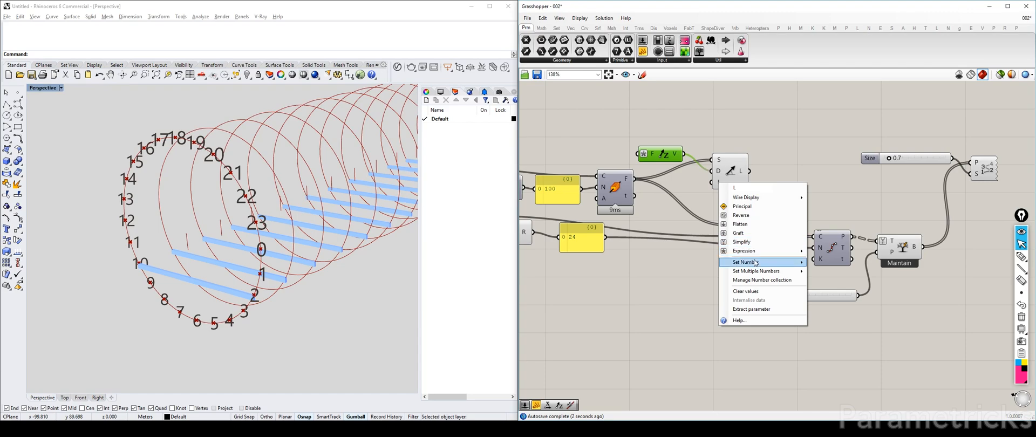
mouse_move(775, 267)
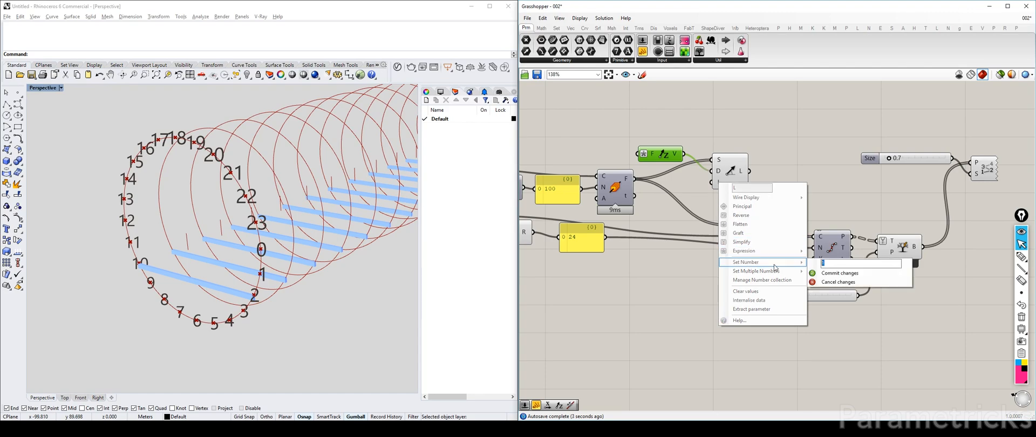
left_click(830, 273)
right_click_drag(194, 296, 213, 302)
Connect the Outer Helix diameter parameter to the Line SDL's length input, and check the vertical lines against the circles.
right_click_drag(542, 243, 681, 241)
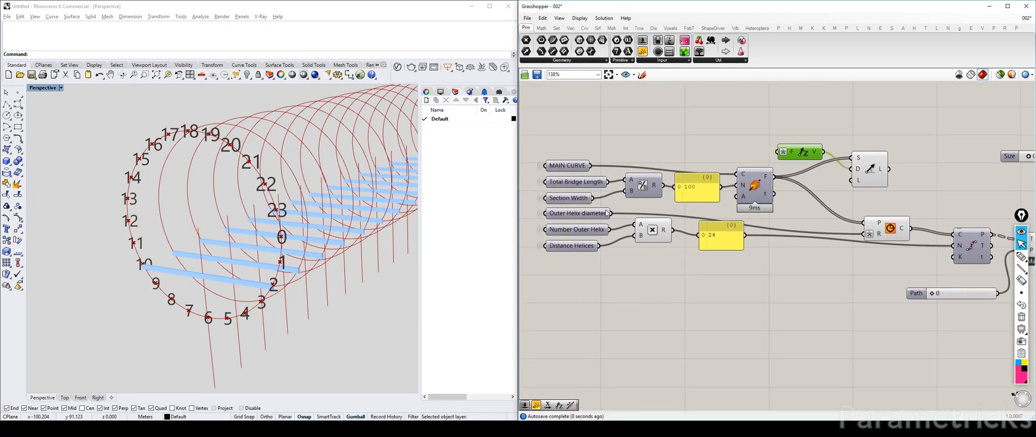
left_click_drag(615, 213, 850, 181)
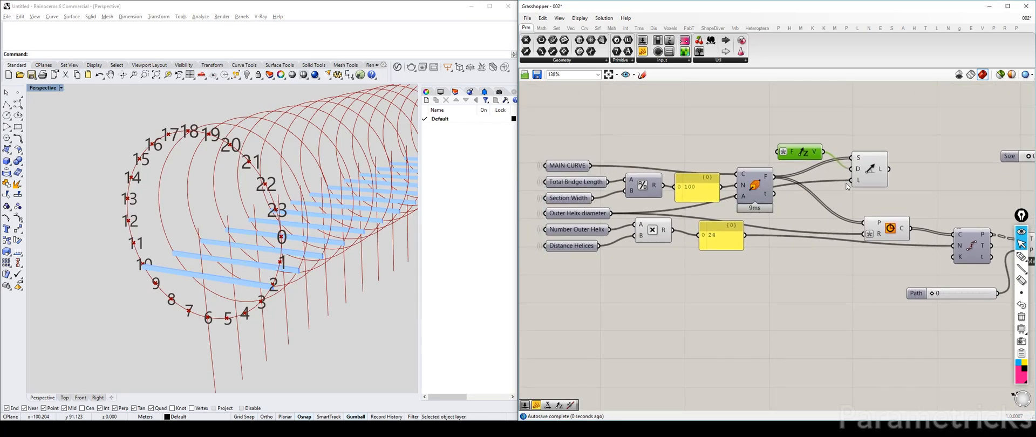
right_click_drag(876, 184, 851, 190)
left_click(560, 221)
right_click_drag(215, 236, 207, 252)
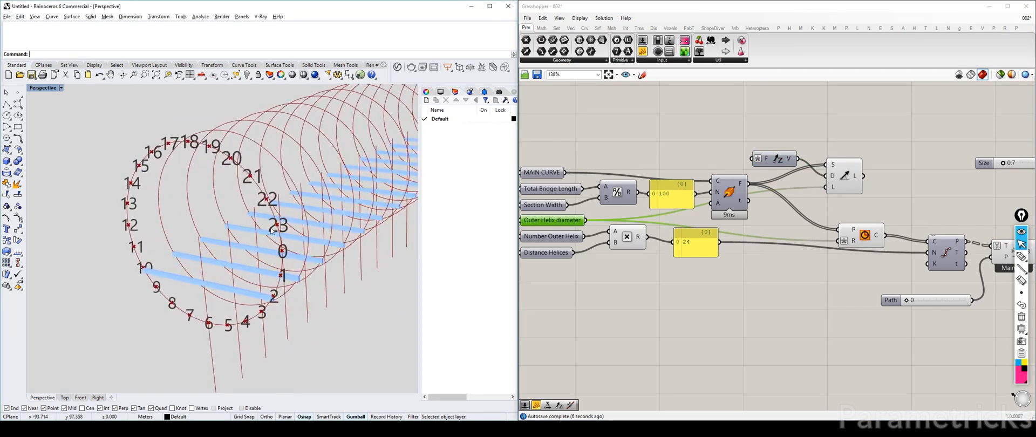
mouse_move(275, 230)
right_mouse_down()
mouse_move(259, 238)
mouse_move(275, 230)
right_mouse_up()
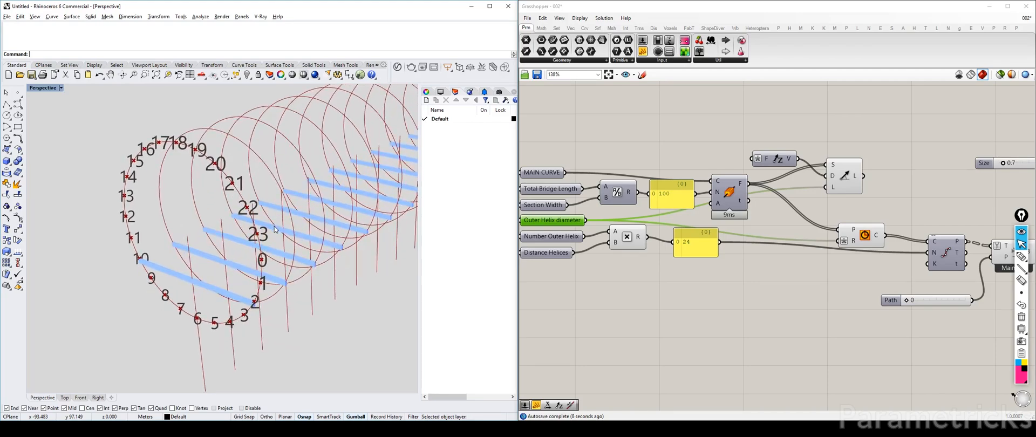
Arrange the Unit Z and Line SDL compactly in a row between the frames component and the space above Circle.
right_click_drag(864, 170, 786, 188)
left_click_drag(788, 190, 814, 212)
left_click_drag(719, 173, 727, 208)
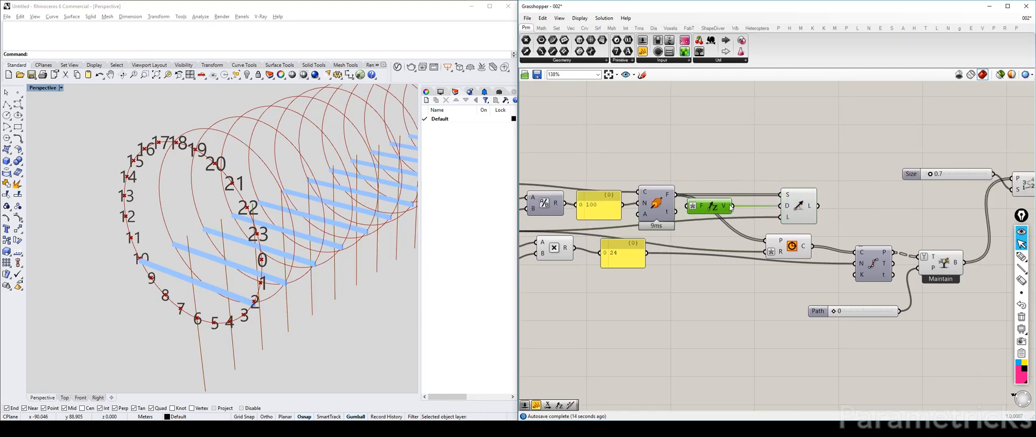
scroll(795, 218, "up", 3)
mouse_move(782, 224)
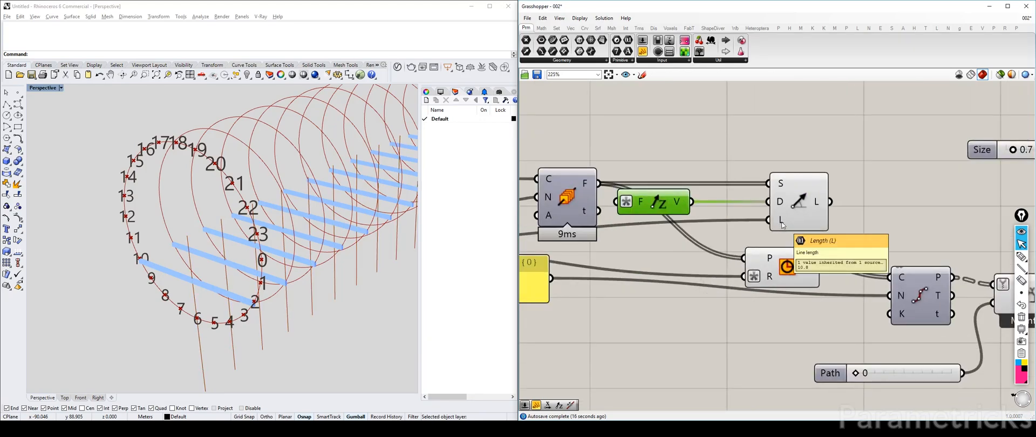
left_click_drag(781, 222, 750, 220)
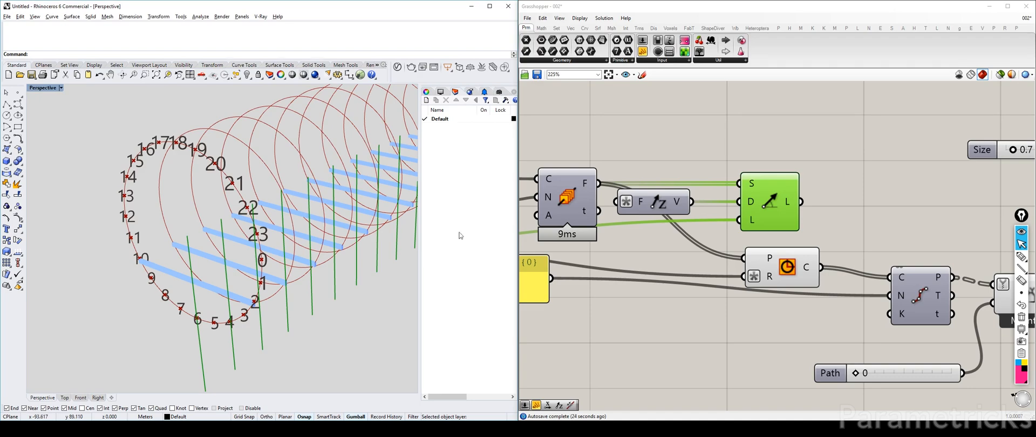
right_click_drag(702, 214, 560, 216)
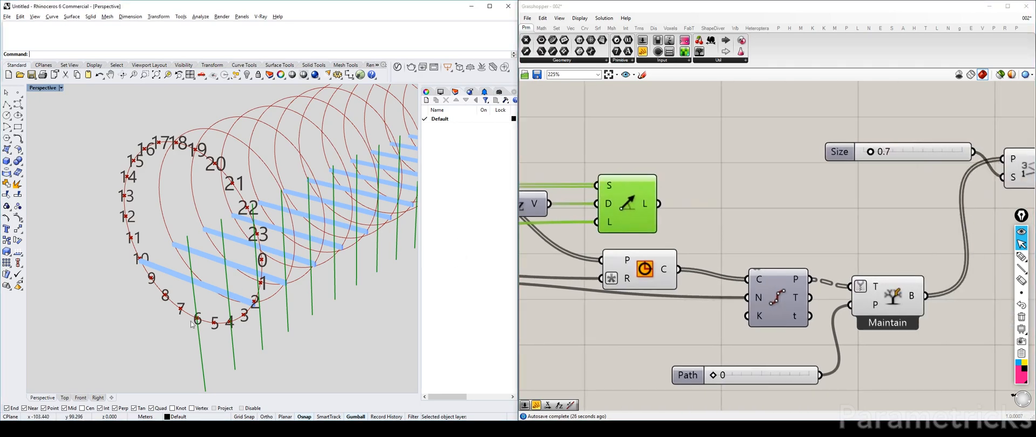
right_click_drag(771, 218, 721, 221)
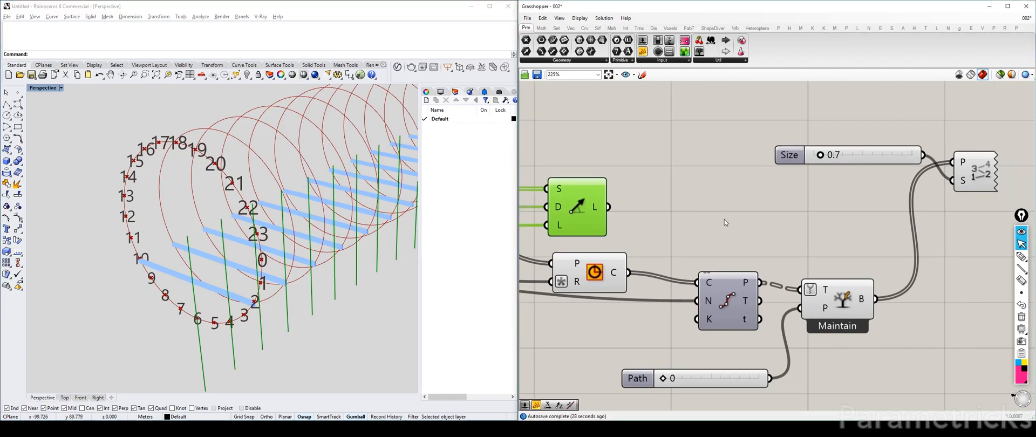
double_click(725, 217)
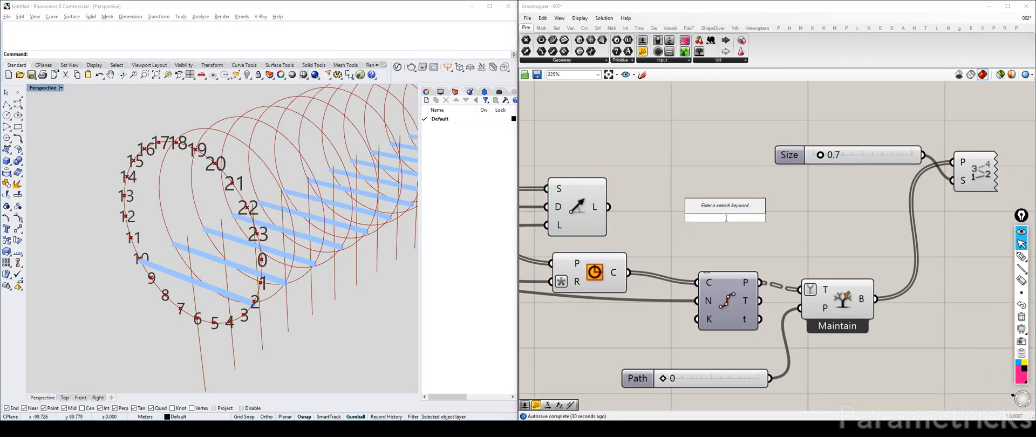
type("intec")
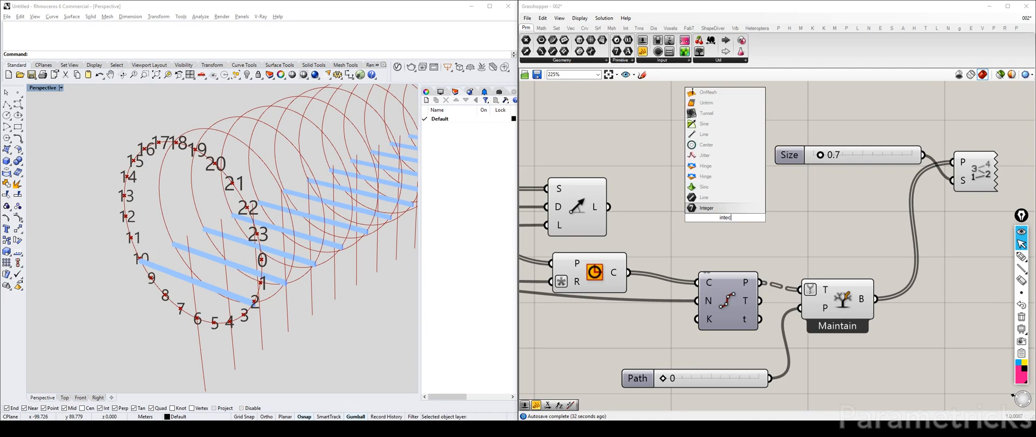
key("BackSpace")
type("rsec")
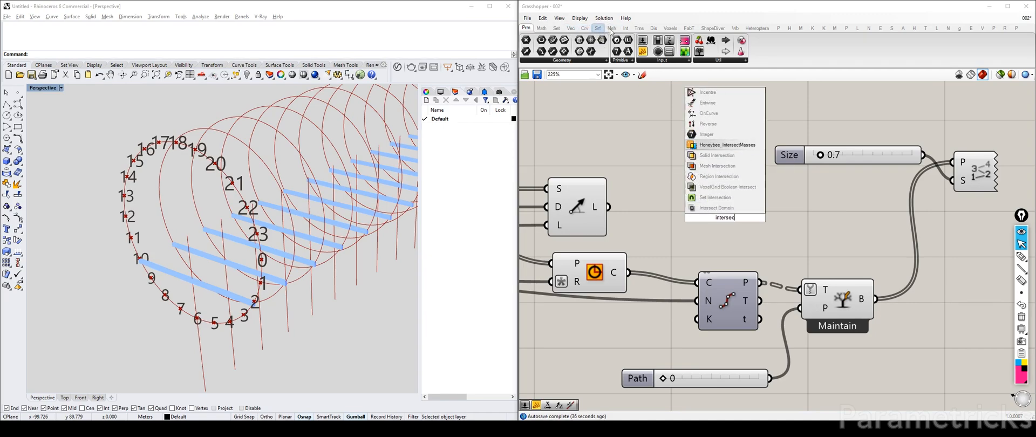
left_click(626, 27)
left_click(603, 60)
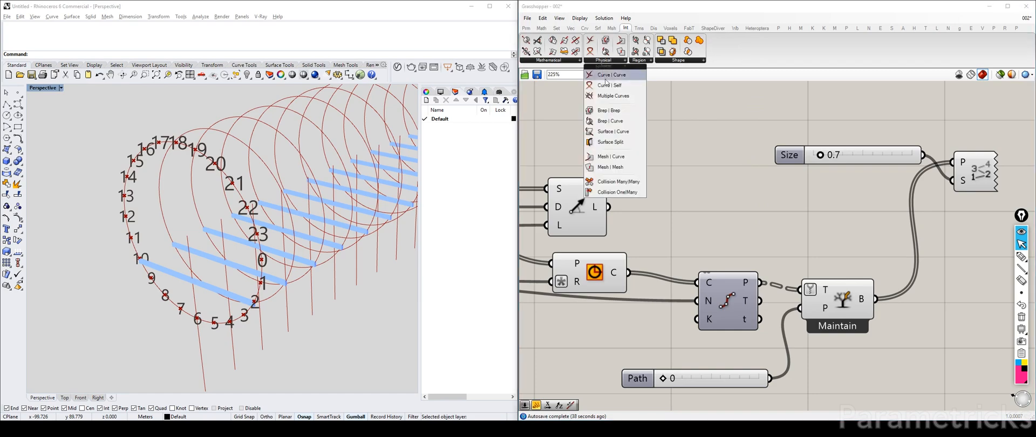
left_click(613, 95)
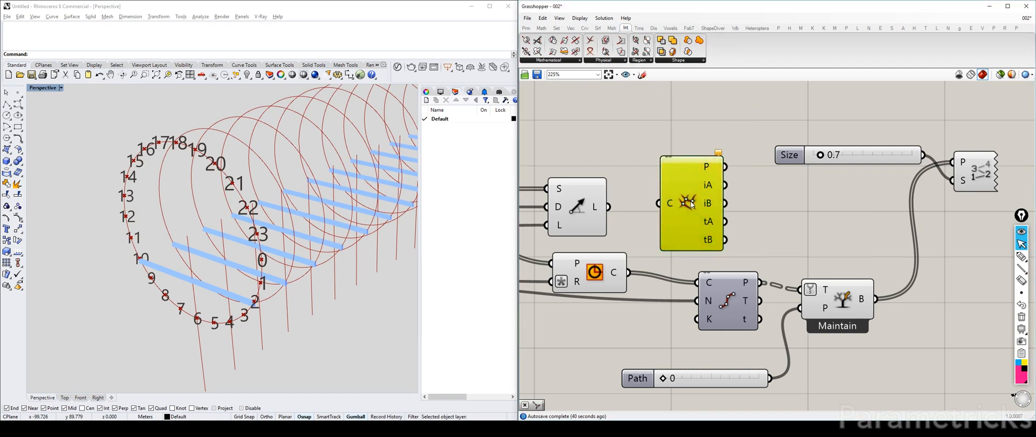
Add a Curve | Curve intersection above Divide Curve, with the Line SDL lines as A and the circles as B.
left_click(603, 60)
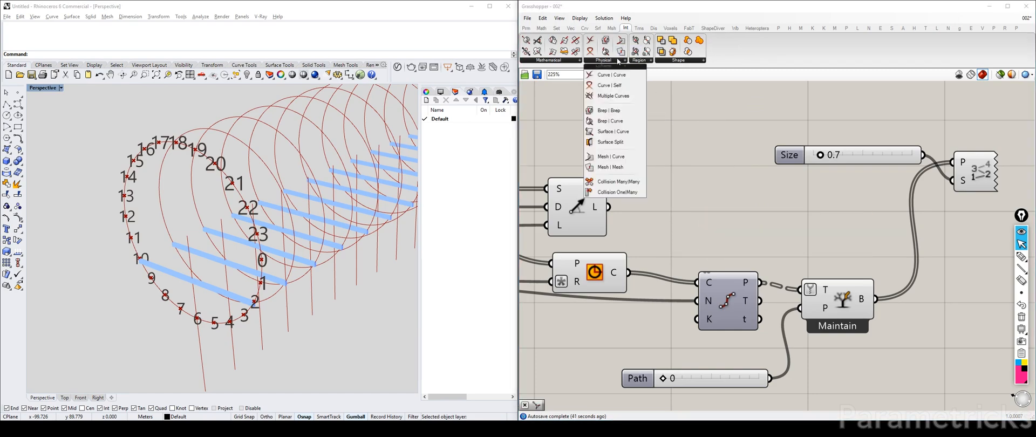
left_click(623, 86)
left_click(693, 195)
left_click_drag(608, 207, 660, 177)
left_click(603, 218)
left_click_drag(629, 273, 658, 203)
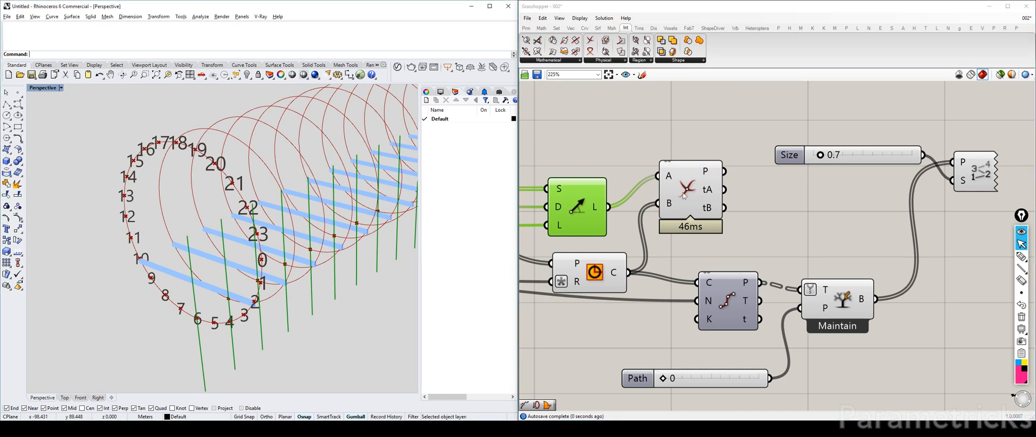
Examine the intersection points along the underside of the circles with the intersection component highlighted.
right_click_drag(680, 195, 633, 177)
left_click(923, 157)
left_click(797, 270)
left_click_drag(641, 190, 665, 204)
scroll(286, 249, "down", 7)
right_click_drag(264, 251, 249, 222)
right_click_drag(715, 216, 691, 193)
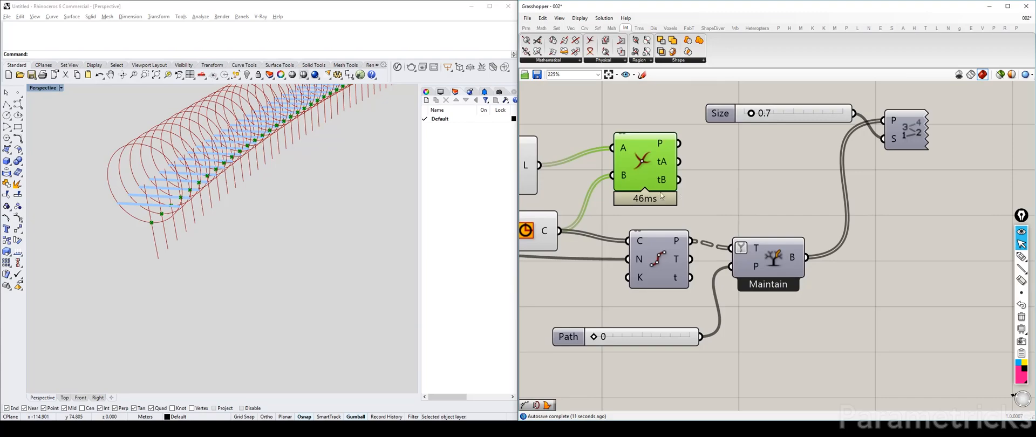
Move the Divide Curve, Tree Branch and Path slider further away from the Curve | Curve intersection component.
left_click_drag(661, 195, 668, 206)
left_click_drag(828, 385, 939, 268)
right_click_drag(724, 243, 822, 243)
Inspect the Curve | Curve intersection's outputs and the Line SDL and Circle components that feed it.
left_click(625, 183)
right_click_drag(815, 202, 691, 224)
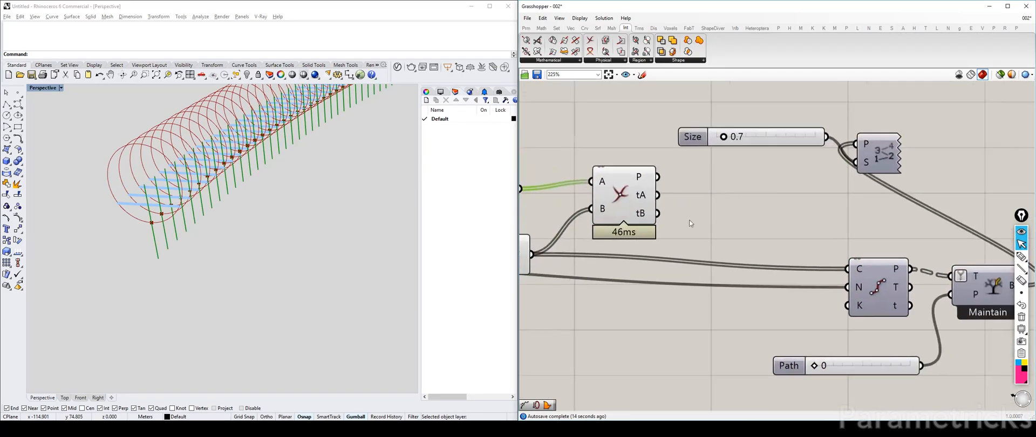
scroll(690, 222, "up", 3)
right_click(664, 210)
left_click_drag(606, 200, 611, 195)
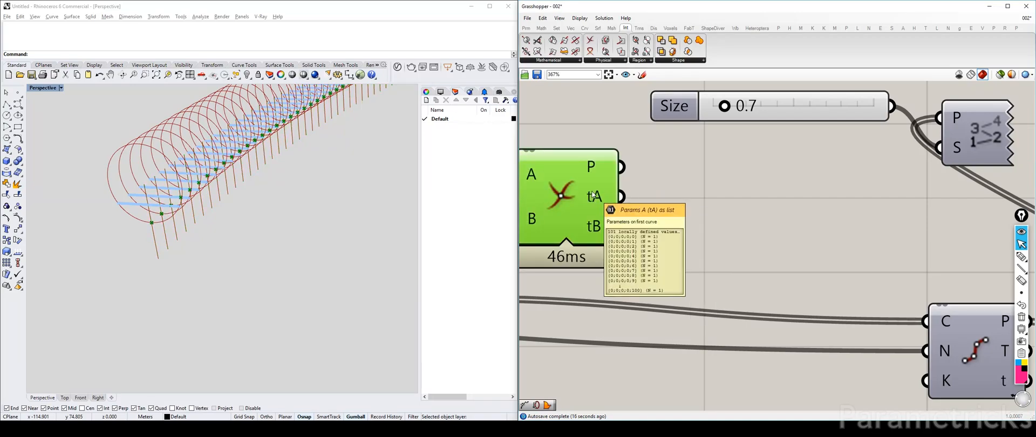
right_click_drag(696, 211, 838, 209)
scroll(842, 208, "down", 2)
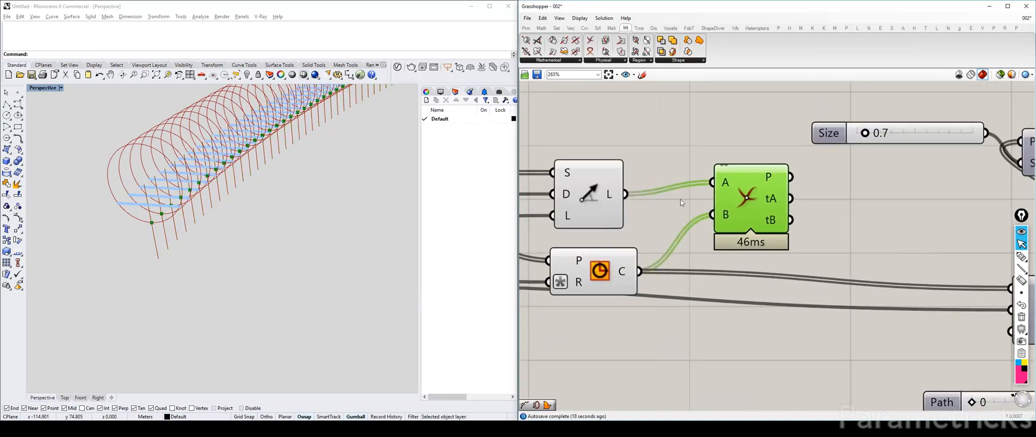
left_click(585, 205)
left_click(588, 263)
left_click(584, 196)
Read the Curve | Curve intersection's tB parameters in a temporary panel and delete the panel.
left_click_drag(764, 193, 726, 214)
right_click_drag(822, 218, 716, 215)
double_click(712, 208)
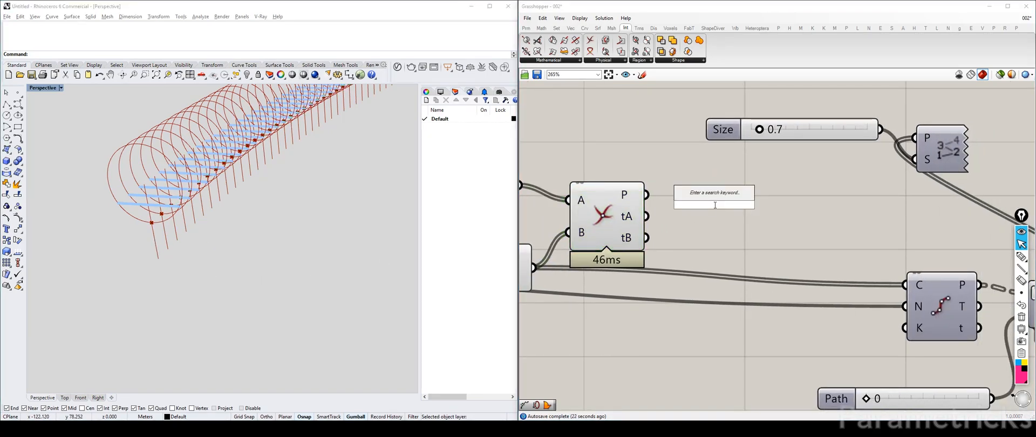
type("//")
key("Return")
right_click_drag(701, 203, 803, 181)
left_click(576, 241)
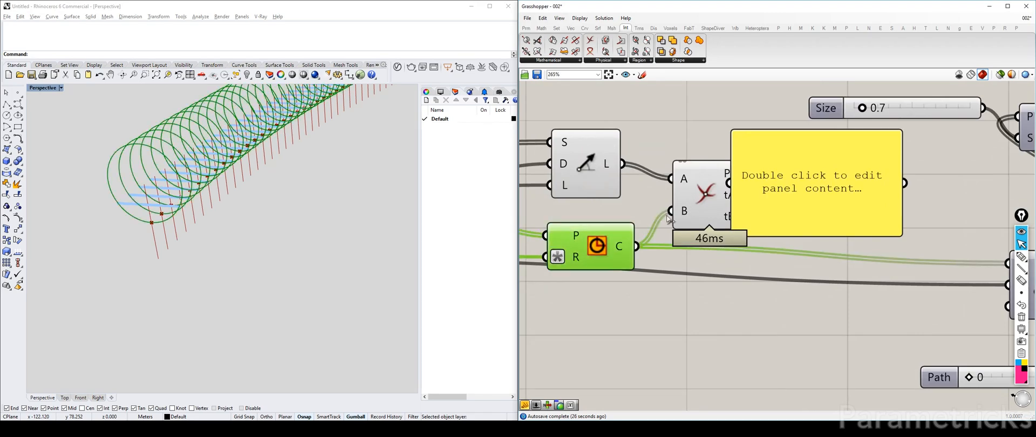
right_click_drag(772, 208, 637, 219)
left_click_drag(637, 219, 678, 210)
right_click_drag(793, 219, 724, 161)
left_click_drag(725, 203, 725, 331)
scroll(845, 185, "down", 2)
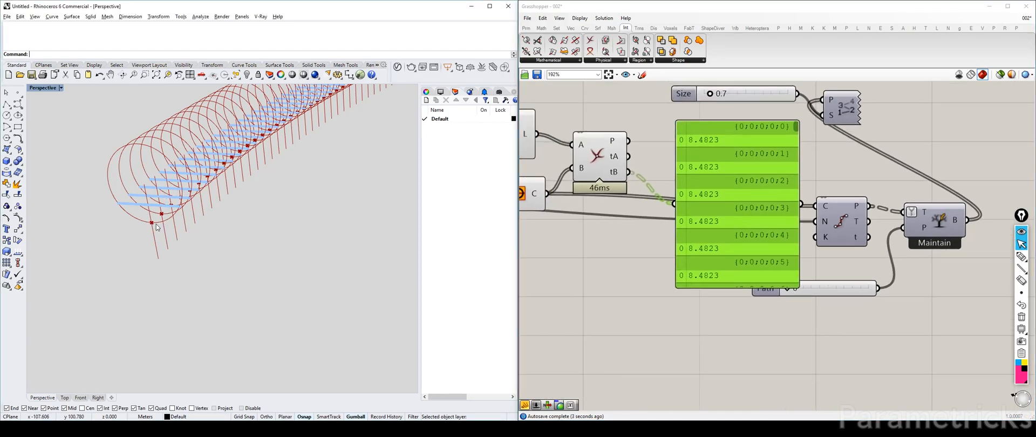
mouse_move(797, 132)
left_mouse_down()
mouse_move(804, 289)
mouse_move(787, 127)
left_mouse_up()
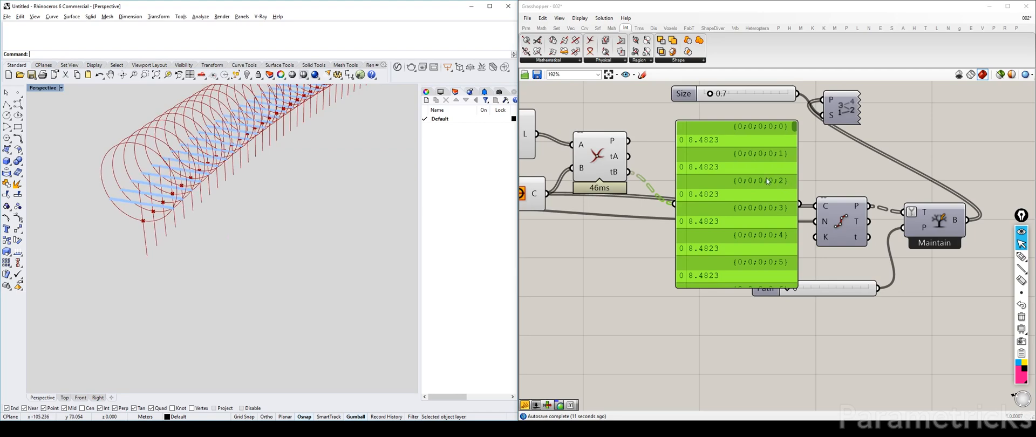
key("Delete")
Add a Seam component fed by the circles and the intersection's tB parameters, with its t input flattened.
double_click(722, 152)
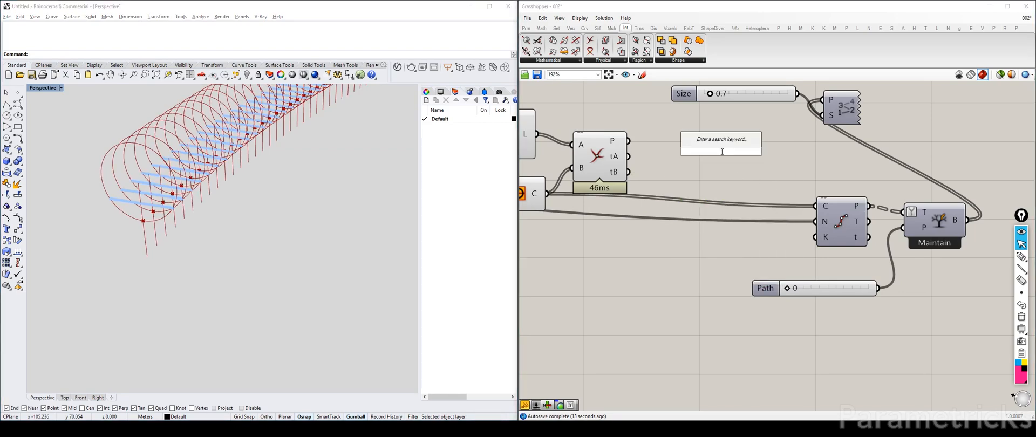
type("move se")
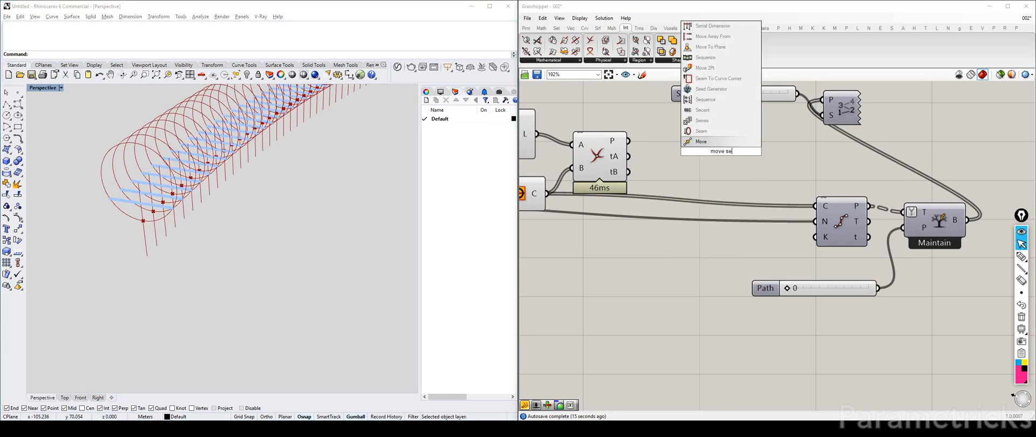
key("Return")
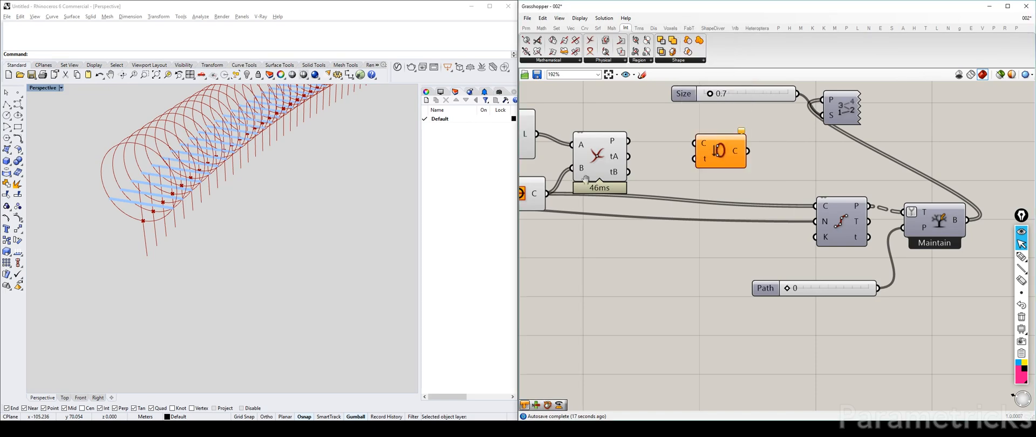
right_click_drag(584, 184, 602, 187)
left_click_drag(563, 196, 711, 184)
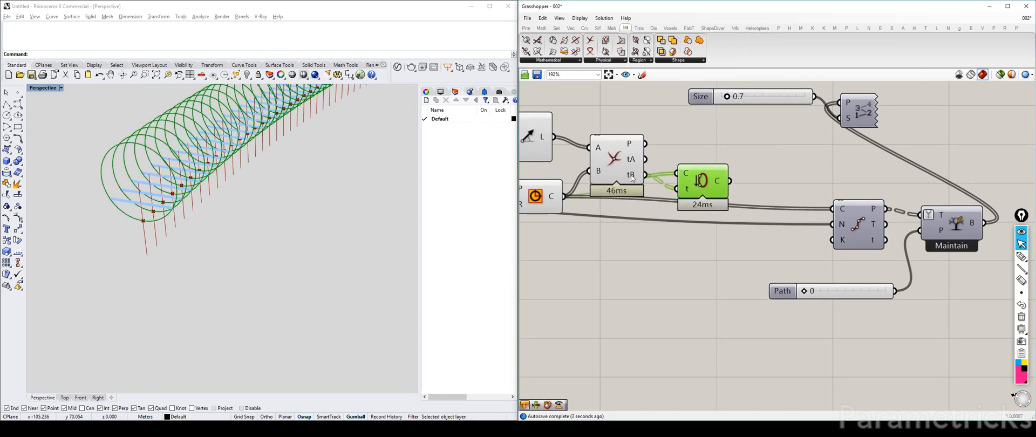
right_click(688, 191)
left_click(708, 244)
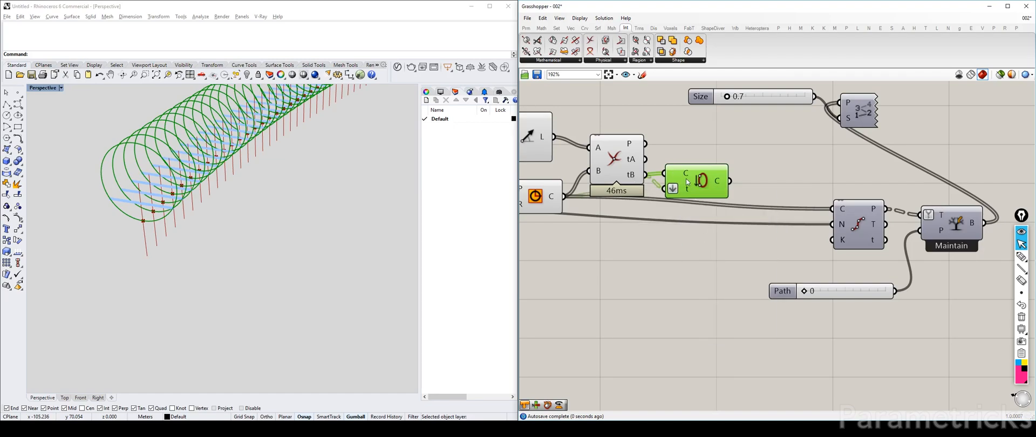
mouse_move(704, 174)
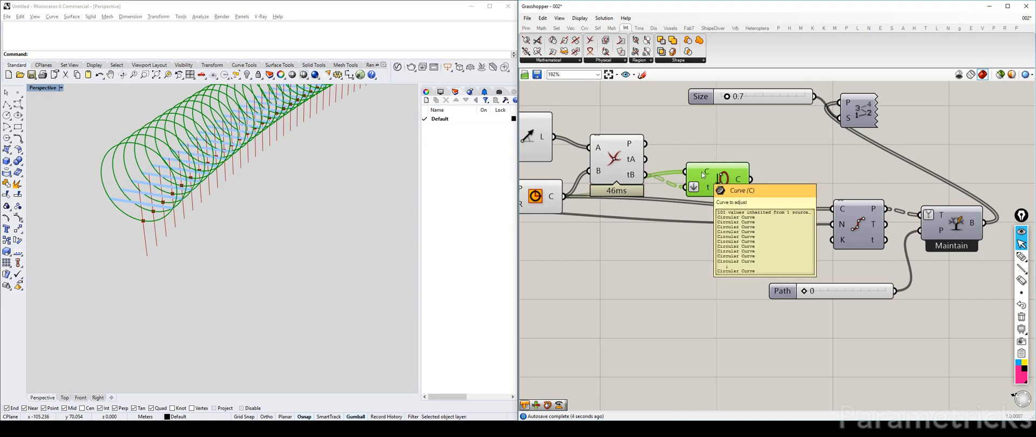
mouse_move(634, 180)
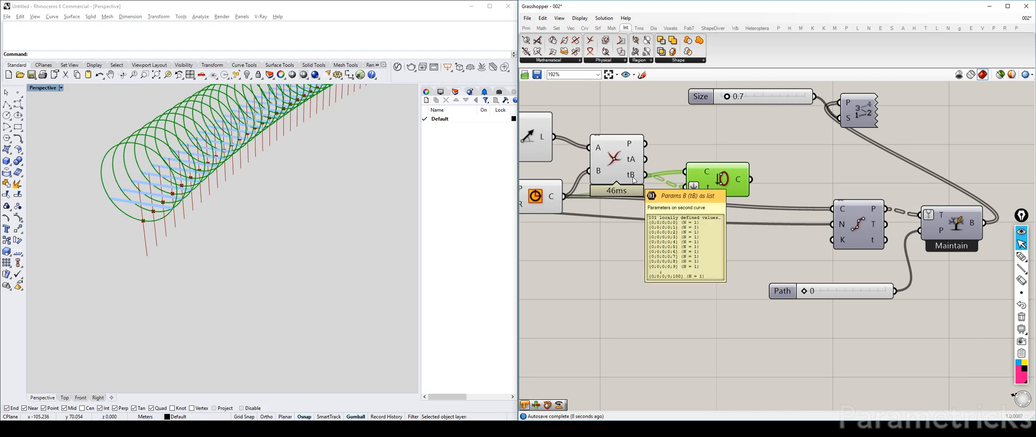
left_click_drag(734, 177, 724, 186)
Hide the previews of the Curve | Curve intersection, Line SDL and Circle components.
left_click(620, 159)
left_click(540, 145)
left_click(547, 185)
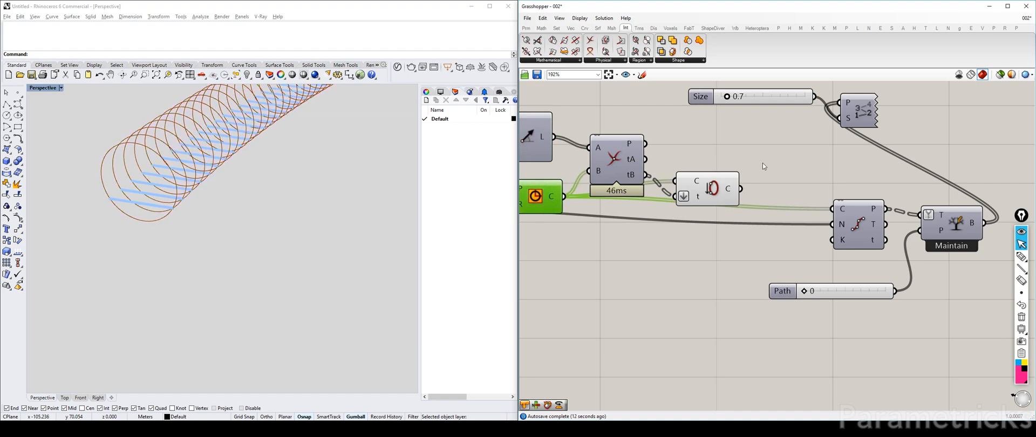
Feed the Seam curves into Divide Curve's C input and rearrange Divide Curve, Tree Branch and Point List after it.
right_click_drag(758, 162, 678, 193)
left_click_drag(661, 211, 755, 232)
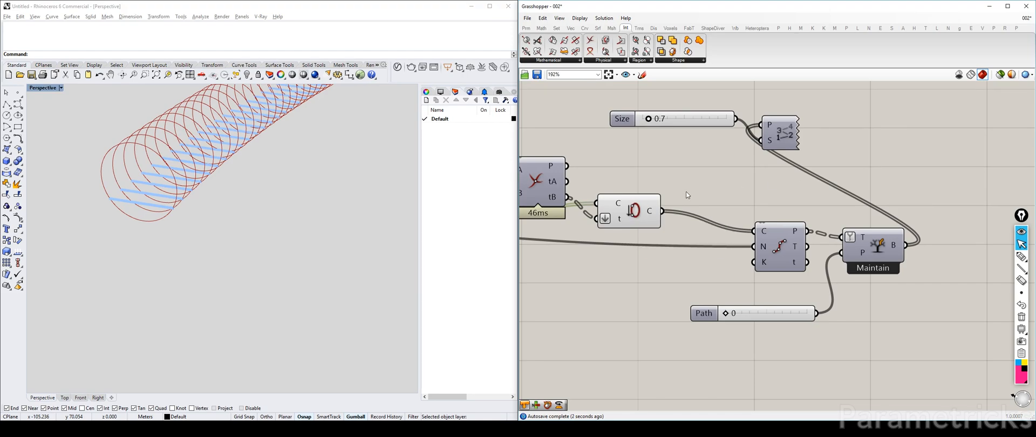
left_click_drag(790, 249, 726, 236)
left_click_drag(874, 245, 809, 240)
left_click_drag(785, 126, 884, 170)
Examine the numbered division points around the first circle, including where the numbering starts and which way it runs.
left_click(159, 218)
scroll(158, 218, "up", 5)
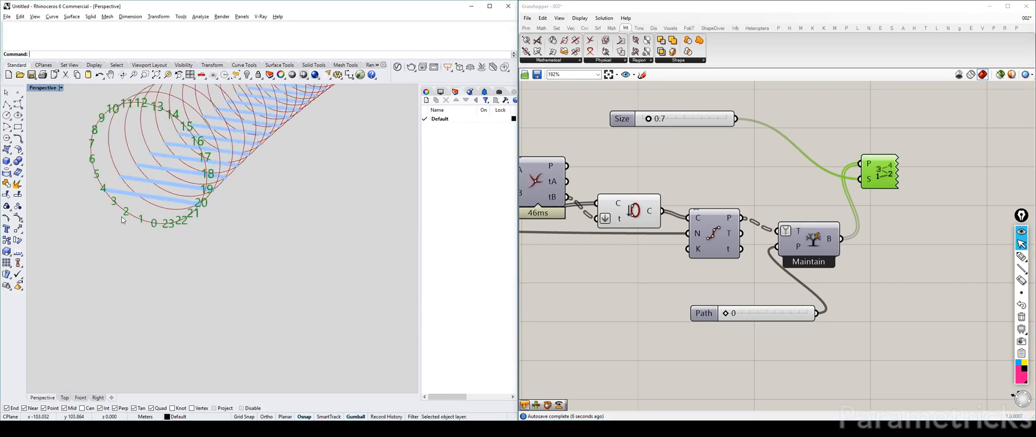
scroll(162, 229, "down", 3)
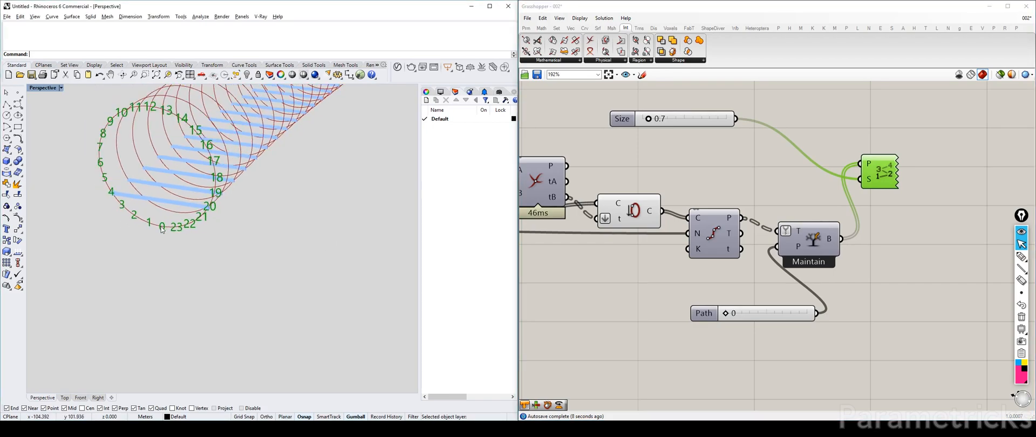
right_click_drag(171, 225, 162, 245, "shift")
left_click_drag(901, 133, 693, 270)
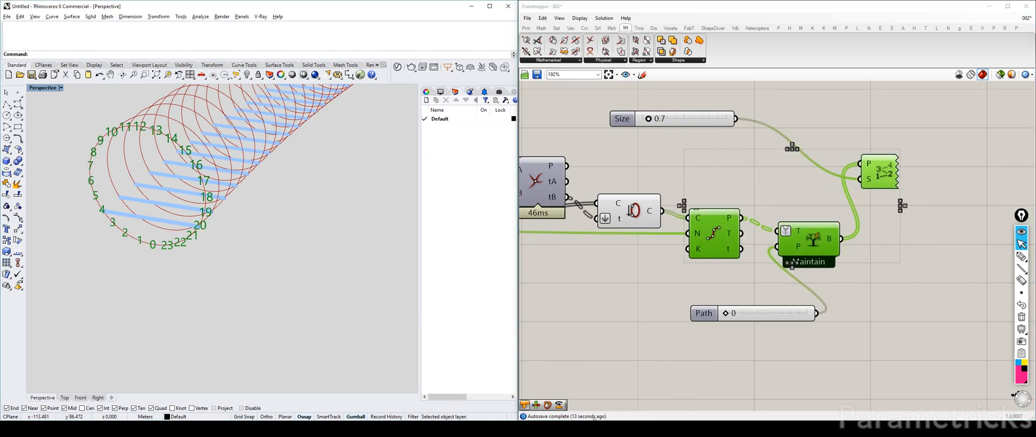
Trace the helix's turning direction over the bridge reference photo, clear the strokes and minimise the photo.
key("alt+Tab")
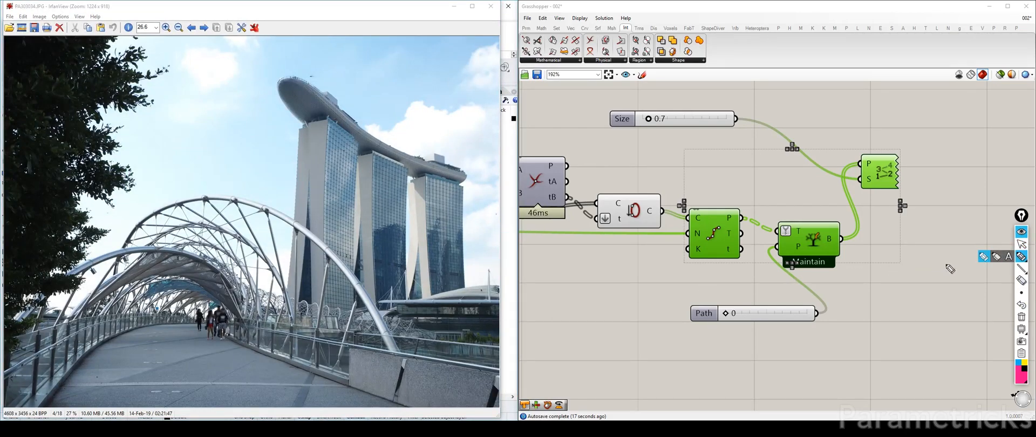
mouse_move(241, 376)
left_mouse_down()
mouse_move(331, 306)
mouse_move(317, 309)
left_mouse_up()
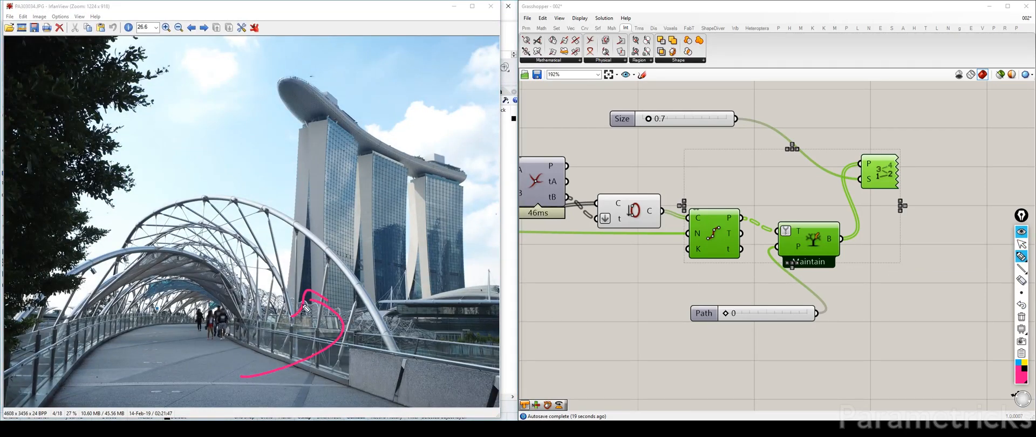
mouse_move(224, 373)
left_mouse_down()
mouse_move(143, 324)
mouse_move(220, 351)
mouse_move(116, 399)
left_mouse_up()
left_click(1021, 317)
left_click(1021, 244)
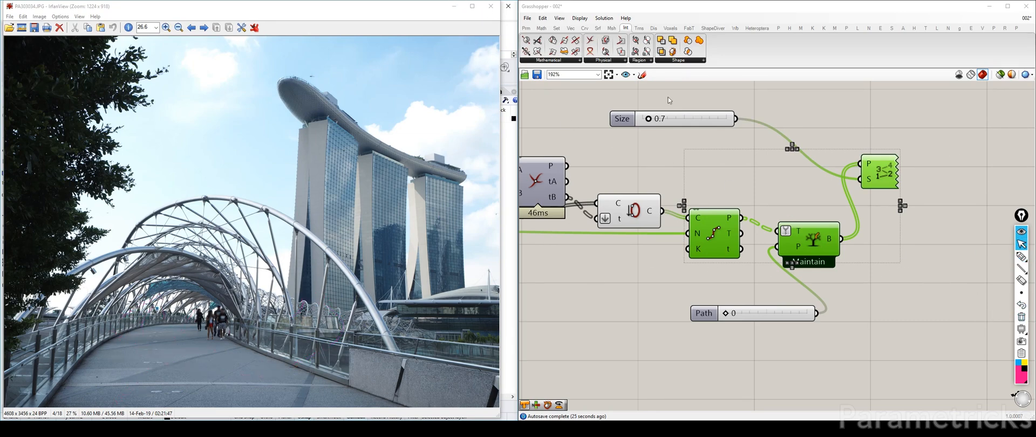
left_click(453, 6)
Insert a Flip Curve component between Seam and Divide Curve, shifting Divide Curve and Tree Branch along to fit it.
right_click_drag(798, 199, 740, 178)
double_click(704, 151)
type("flip")
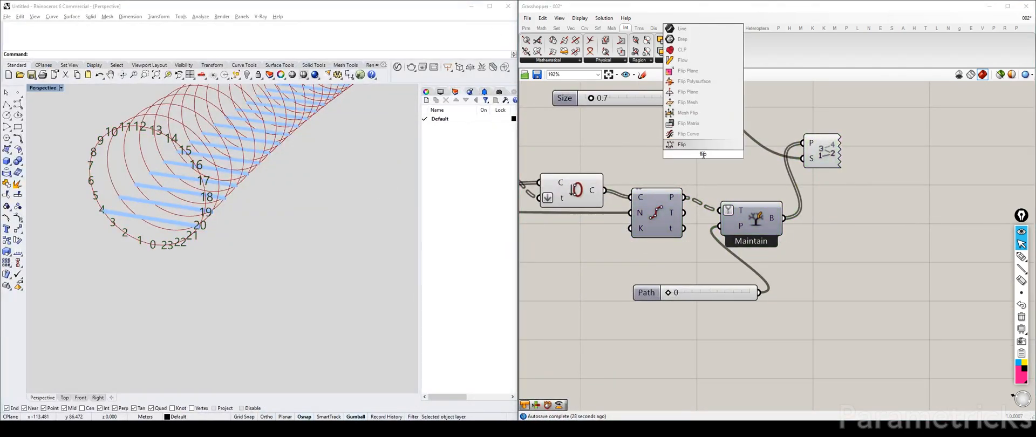
key("Return")
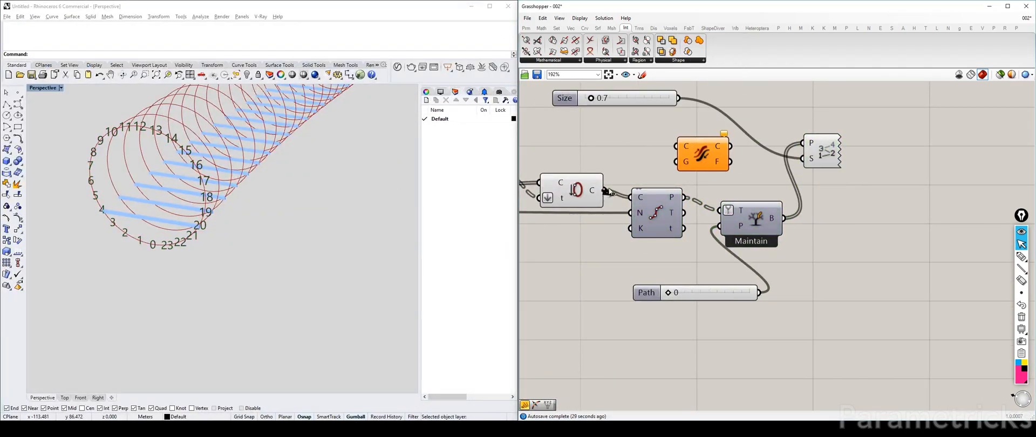
left_click_drag(621, 193, 798, 266)
left_click_drag(657, 213, 776, 225)
left_click_drag(706, 154, 621, 201)
left_click(569, 194)
left_click_drag(776, 225, 712, 223)
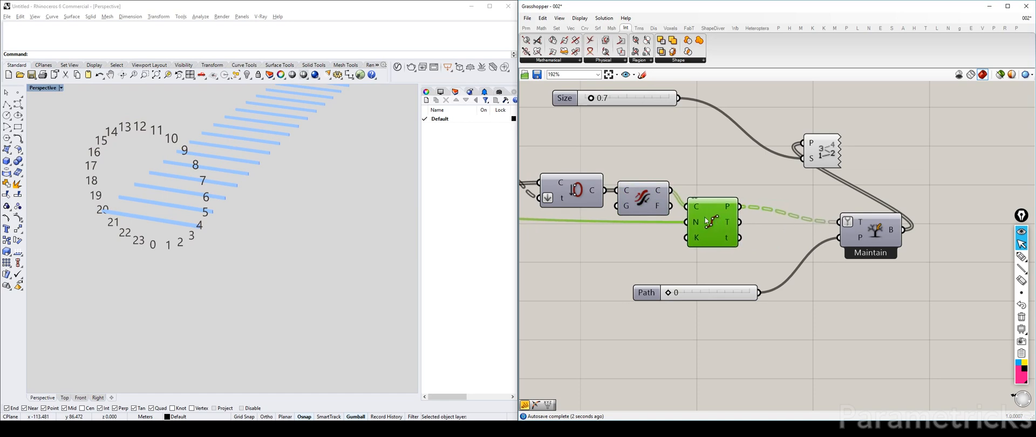
left_click_drag(893, 243, 836, 240)
right_click_drag(306, 260, 317, 252)
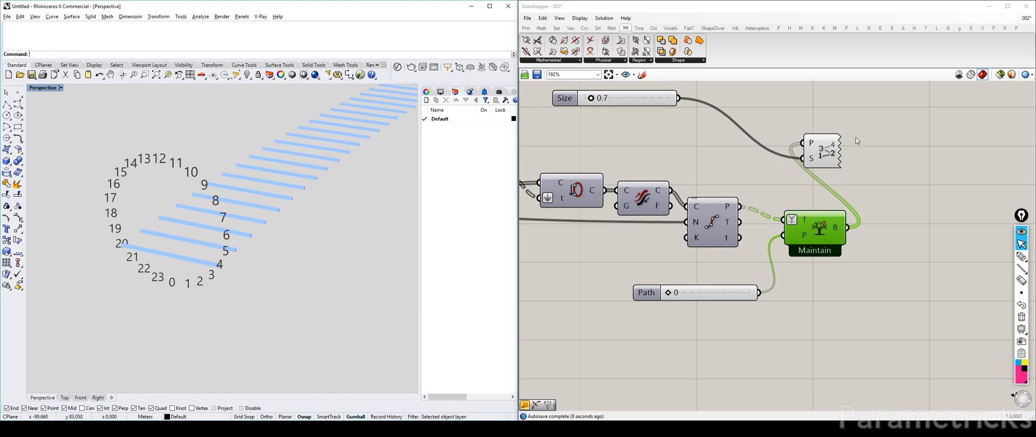
Delete the Point List and Tree Branch components together with their Size and Path sliders.
left_click_drag(859, 184, 816, 127)
key("Delete")
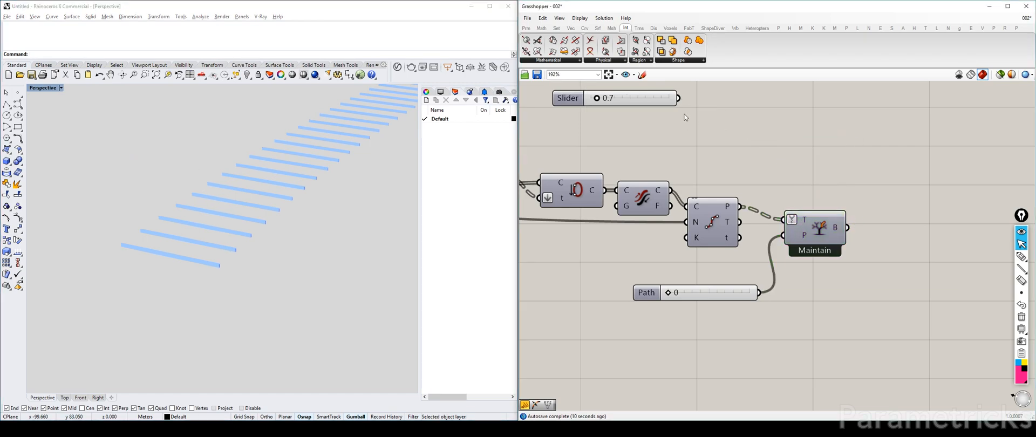
left_click_drag(682, 118, 654, 86)
key("Delete")
left_click_drag(841, 339, 775, 194)
key("Delete")
left_click(733, 287)
key("Delete")
Turn on Divide Curve's point preview and leave Flip Curve's preview hidden.
left_click(722, 218)
key("ctrl+q")
left_click(809, 184)
left_click(644, 188)
key("ctrl+q")
left_click(809, 203)
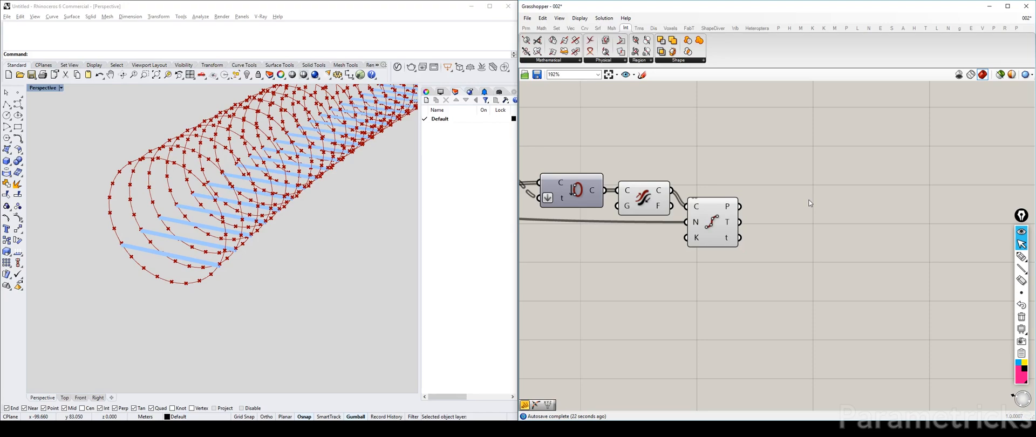
left_click(667, 191)
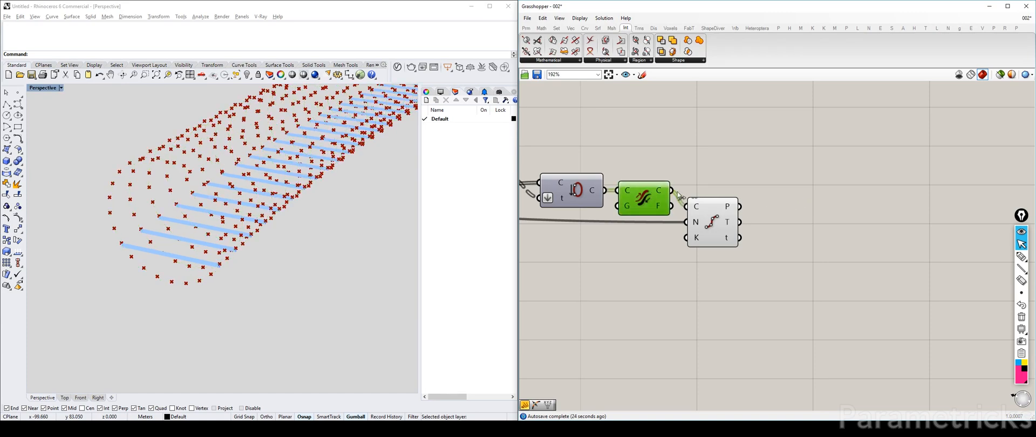
Add an Interpolate component with Divide Curve's points as its V input and hide Divide Curve's preview.
double_click(796, 191)
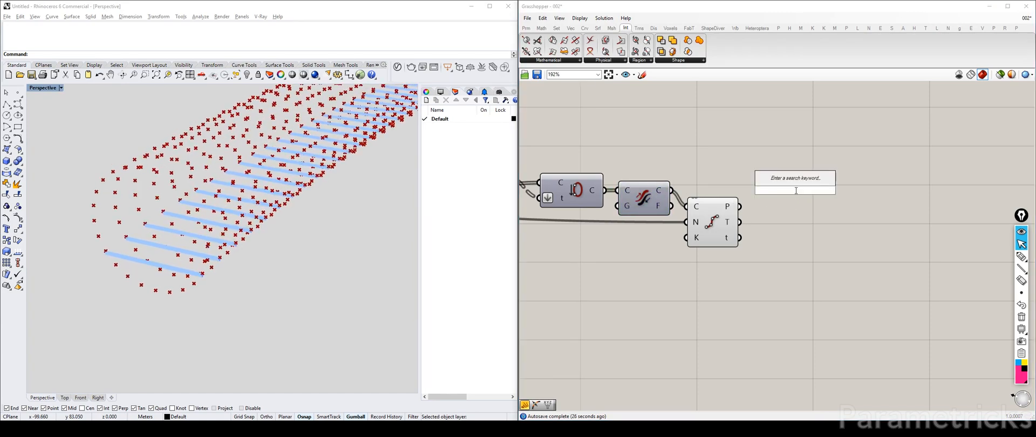
type("inter")
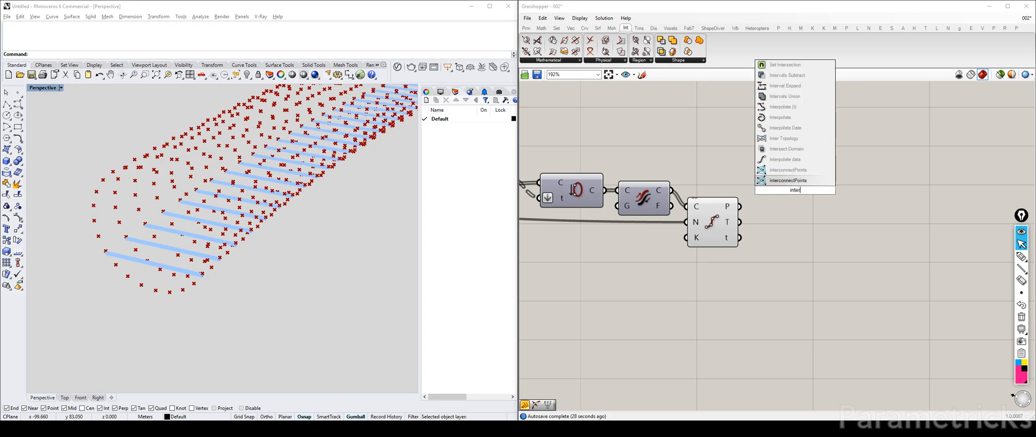
type("po")
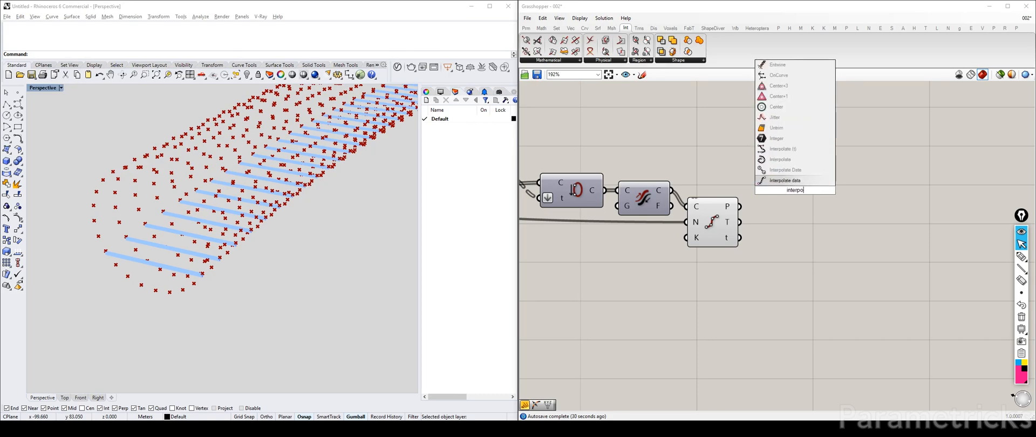
left_click(798, 161)
left_click_drag(739, 206, 767, 168)
left_click_drag(793, 178, 868, 222)
left_click(713, 216)
left_click(730, 166)
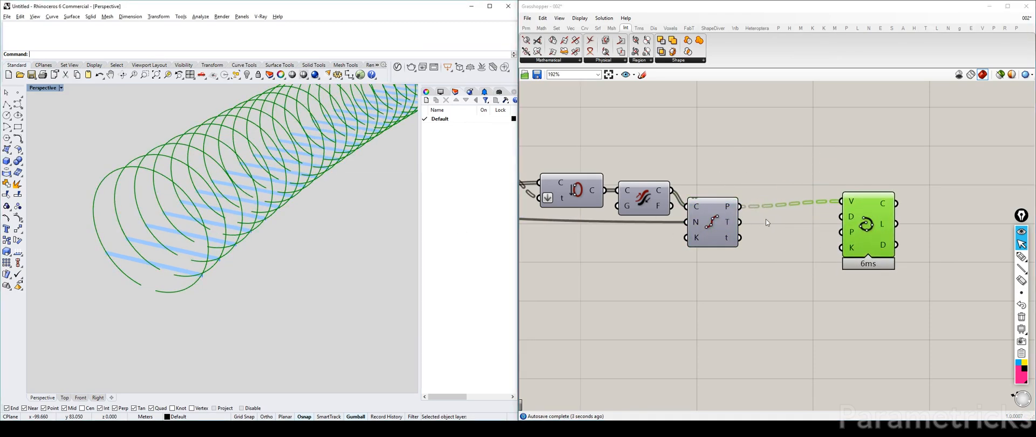
Reposition Divide Curve and Interpolate so there is room between them for another component.
left_click_drag(723, 214, 733, 217)
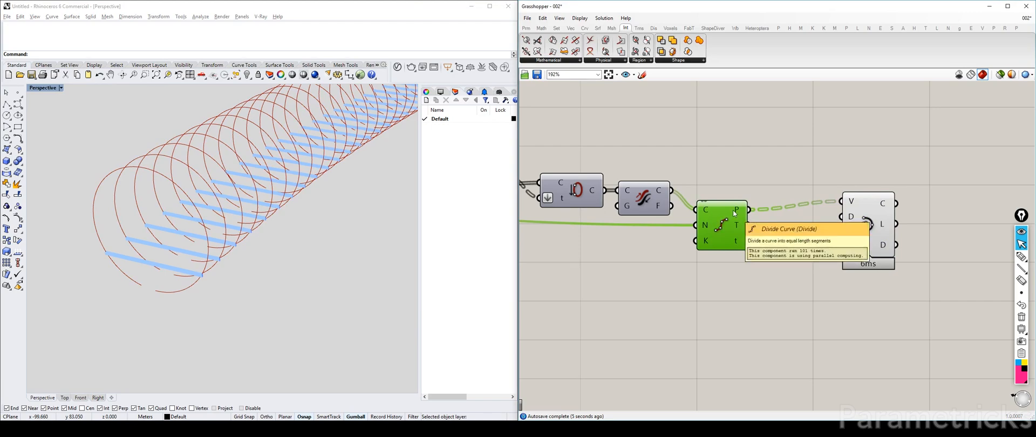
right_click_drag(734, 212, 608, 212)
mouse_move(608, 212)
left_click_drag(739, 226, 769, 227)
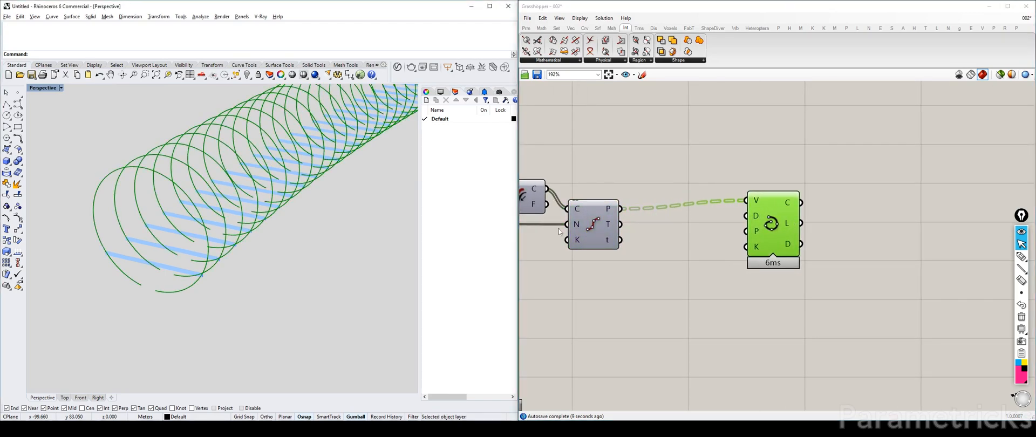
right_click_drag(525, 214, 537, 212)
left_click(535, 198)
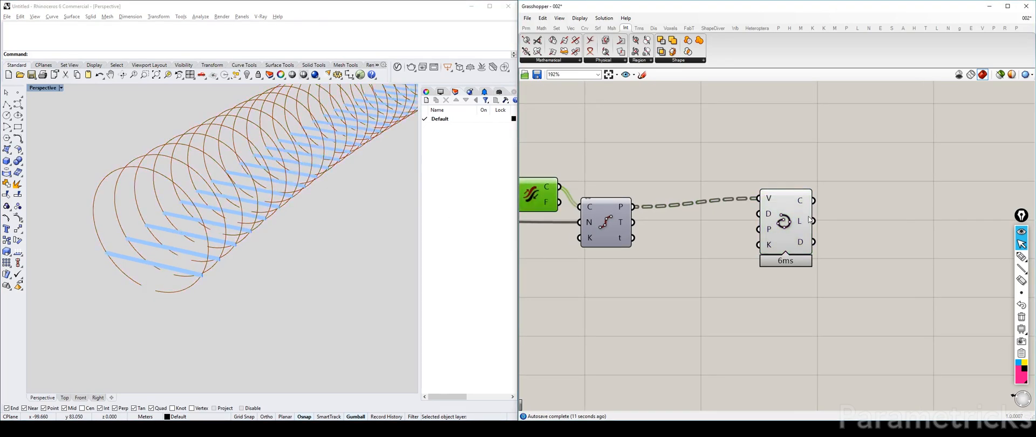
left_click_drag(792, 215, 809, 212)
Insert a Flip Matrix component between Divide Curve's P output and Interpolate's V input, placing both components in line.
double_click(750, 135)
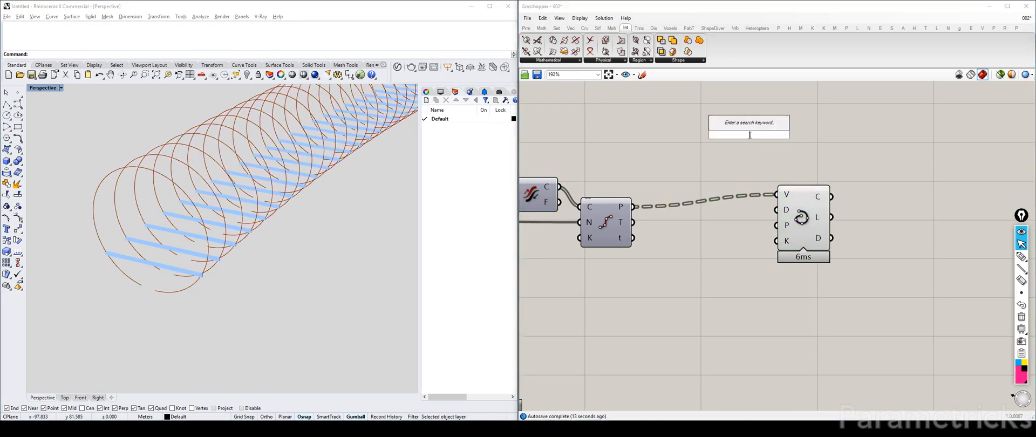
type("flip")
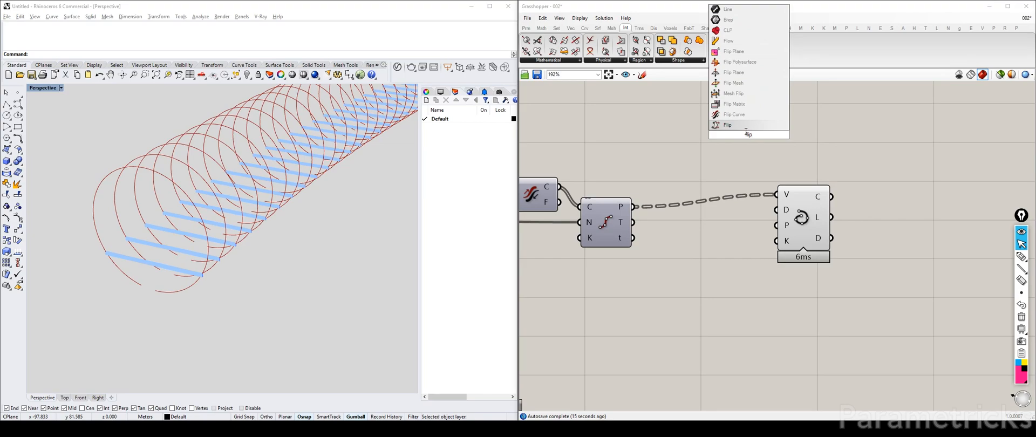
left_click(747, 104)
left_click_drag(634, 208, 723, 135)
left_click_drag(747, 136, 789, 198)
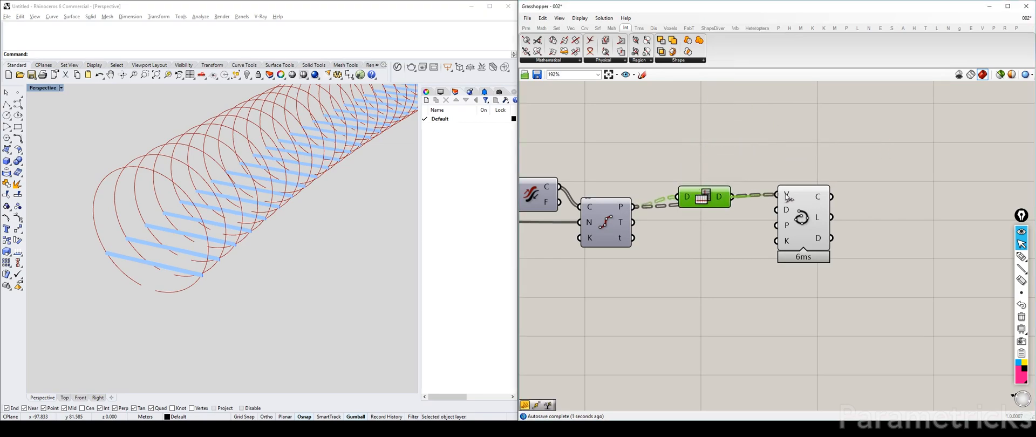
left_click(257, 237)
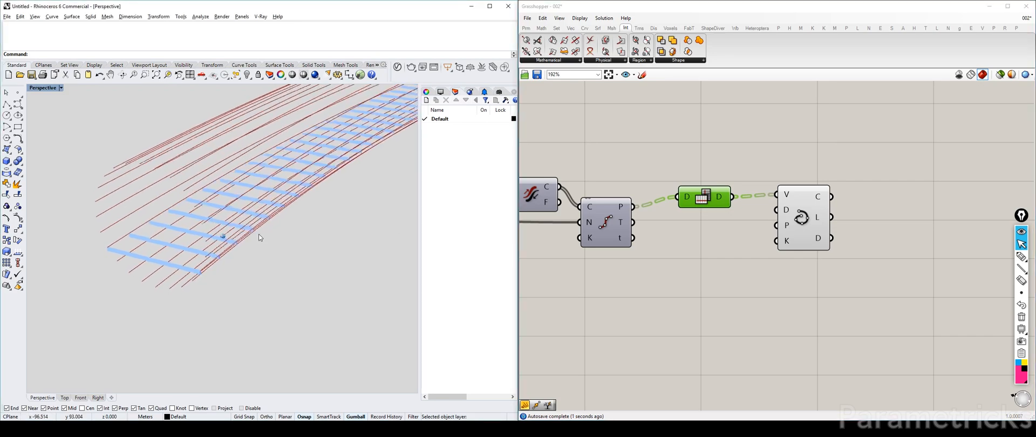
left_click_drag(704, 198, 742, 203)
left_click_drag(808, 208, 815, 221)
Hide Interpolate's preview and turn on the previews of Divide Curve and Flip Curve.
key("ctrl+q")
left_click(607, 219)
key("ctrl+q")
left_click(649, 162)
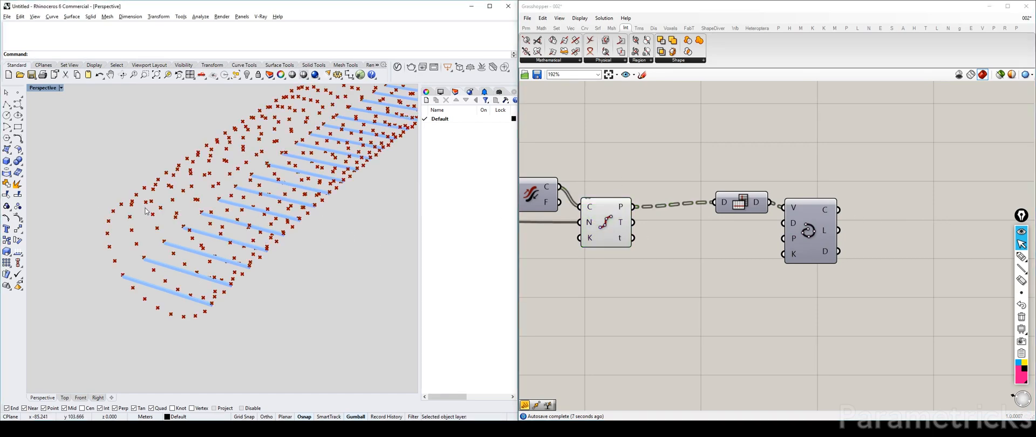
left_click(539, 197)
key("ctrl+q")
left_click(567, 162)
right_click_drag(229, 203, 176, 197)
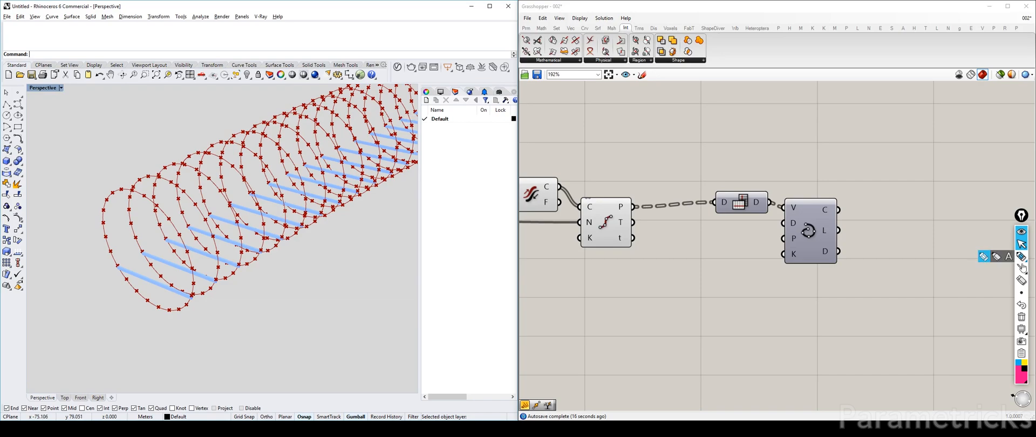
left_click(1021, 256)
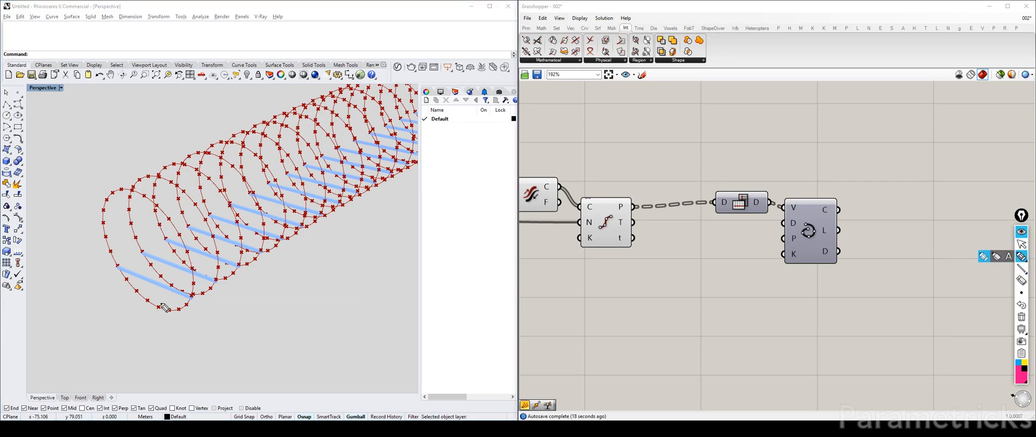
left_click_drag(167, 310, 172, 311)
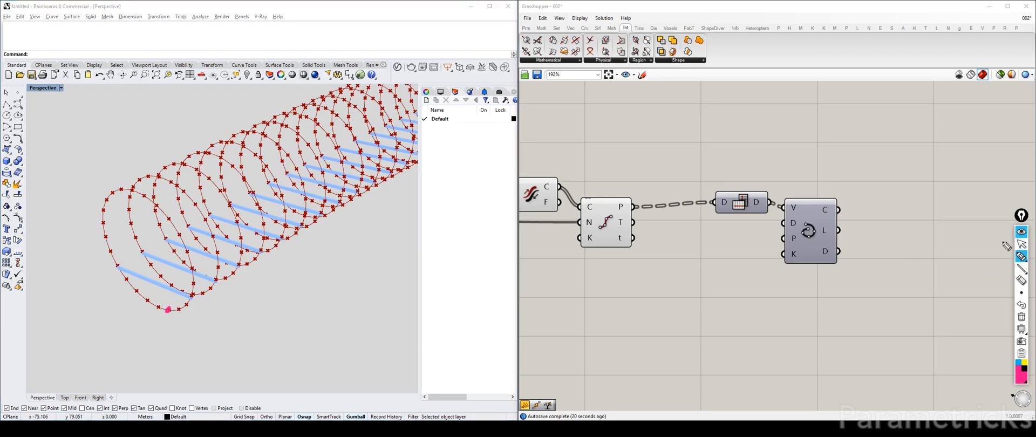
left_click(1021, 244)
mouse_move(245, 285)
right_mouse_down()
mouse_move(277, 286)
mouse_move(255, 296)
right_mouse_up()
scroll(216, 331, "up", 4)
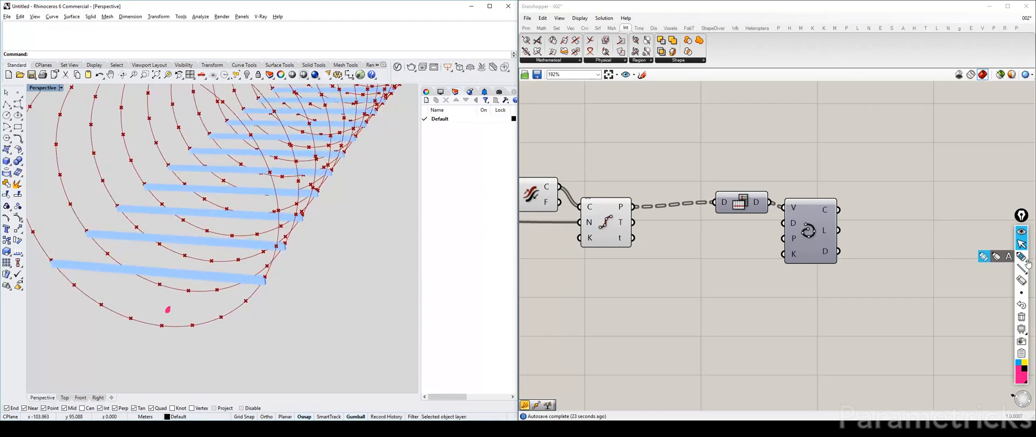
left_click(1021, 319)
Annotate successive circles' division points with 0, 1, 2 in pink and blue, sketch the helix path, and clear the annotations.
left_click(1021, 256)
left_click_drag(159, 319, 196, 332)
left_click_drag(211, 313, 228, 322)
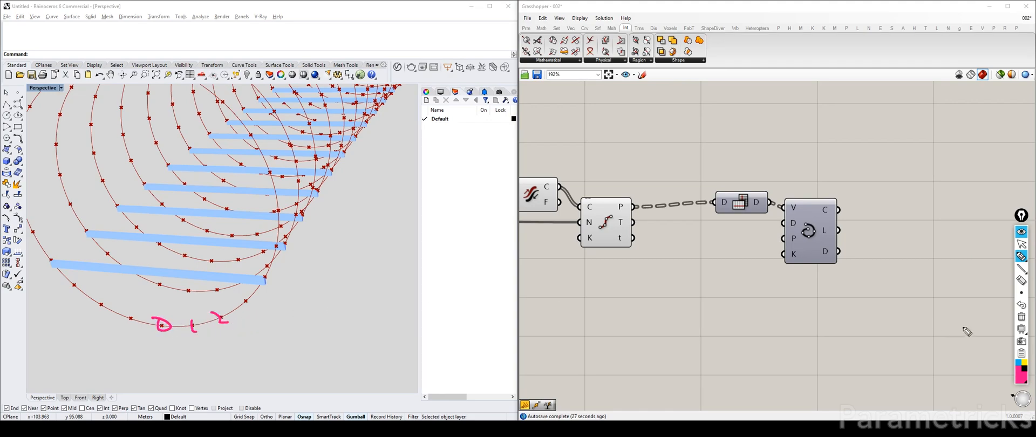
left_click(1017, 363)
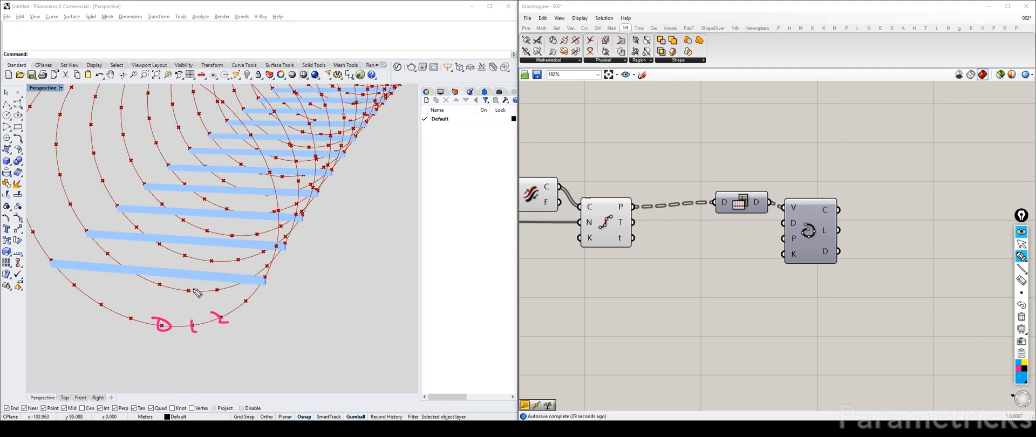
mouse_move(216, 285)
left_mouse_down()
mouse_move(277, 266)
mouse_move(264, 230)
mouse_move(277, 213)
left_mouse_up()
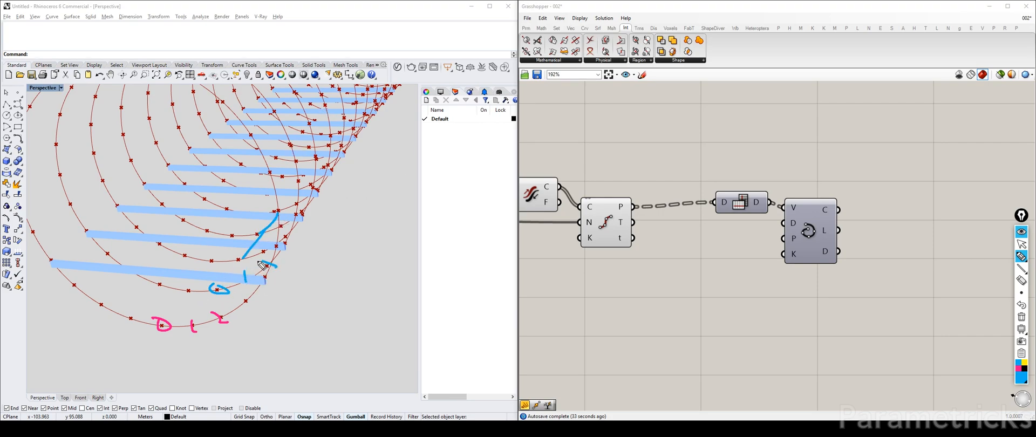
mouse_move(247, 329)
left_mouse_down()
mouse_move(371, 183)
mouse_move(223, 157)
mouse_move(391, 147)
mouse_move(354, 112)
left_mouse_up()
left_click(1021, 244)
left_click(1021, 317)
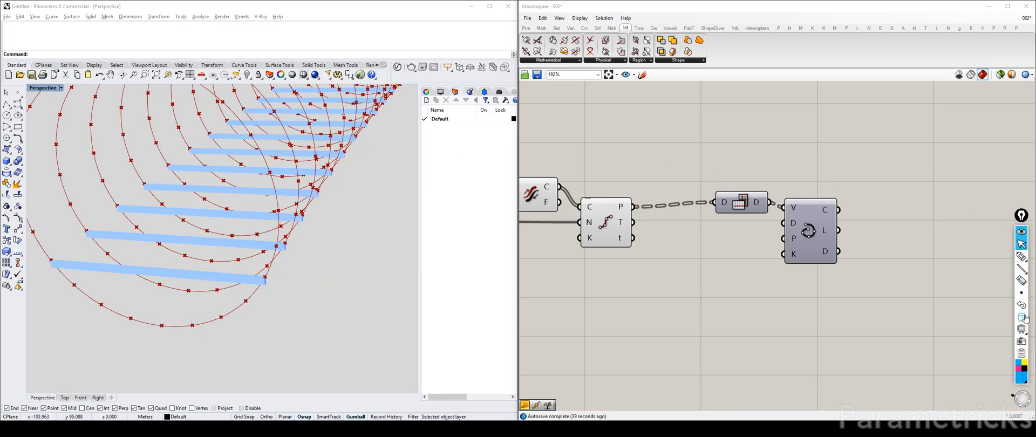
Move Flip Matrix and Interpolate farther from Divide Curve, with extra space between the two.
scroll(274, 221, "down", 10)
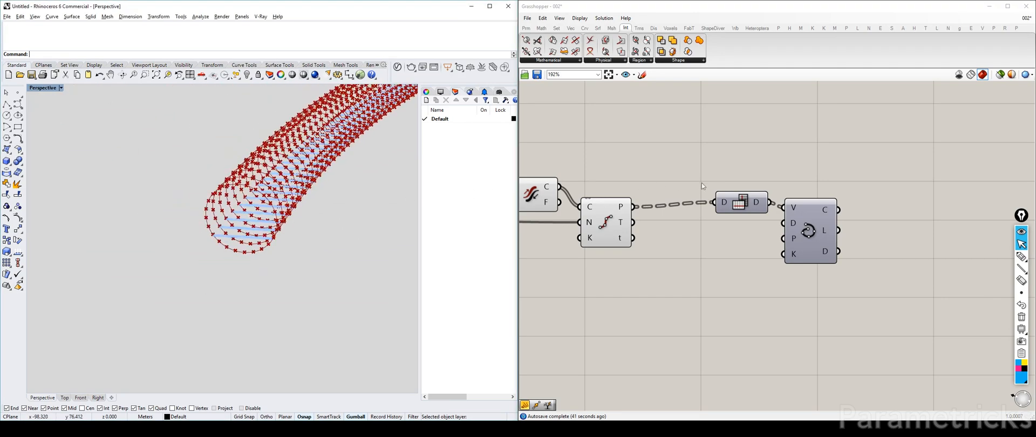
left_click(816, 205)
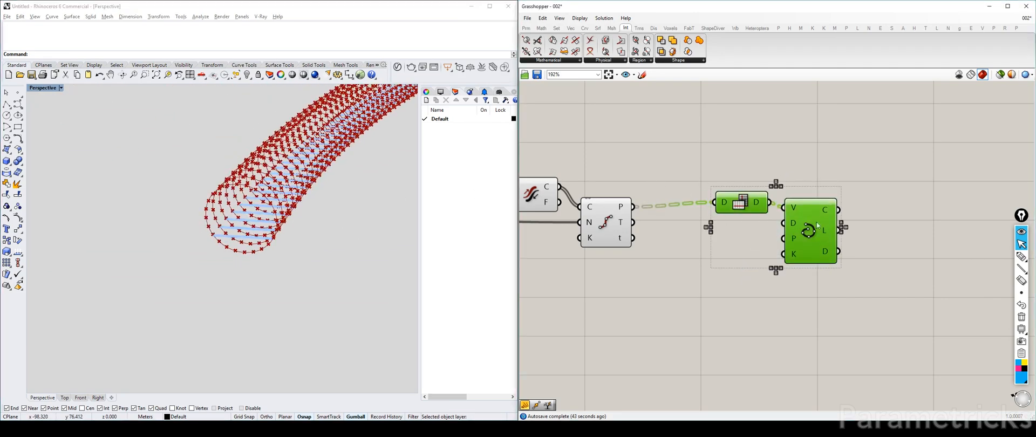
left_click_drag(813, 220, 1002, 198)
right_click_drag(758, 189, 566, 187)
left_click_drag(742, 176, 866, 175)
right_click_drag(554, 201, 816, 183)
left_click(601, 173)
right_click_drag(629, 183, 556, 193)
scroll(654, 180, "up", 2)
right_click_drag(302, 200, 389, 202)
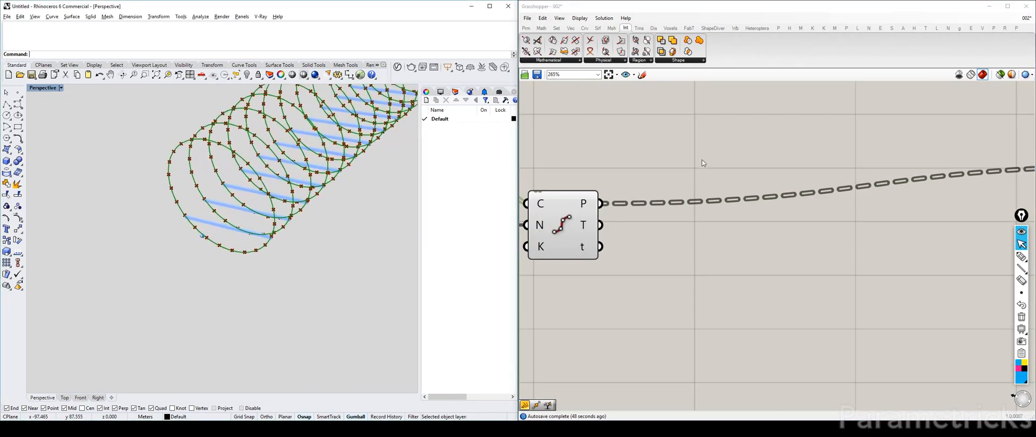
Add a Shift List component beside Divide Curve and feed the division points into its L input.
double_click(700, 162)
type("shift")
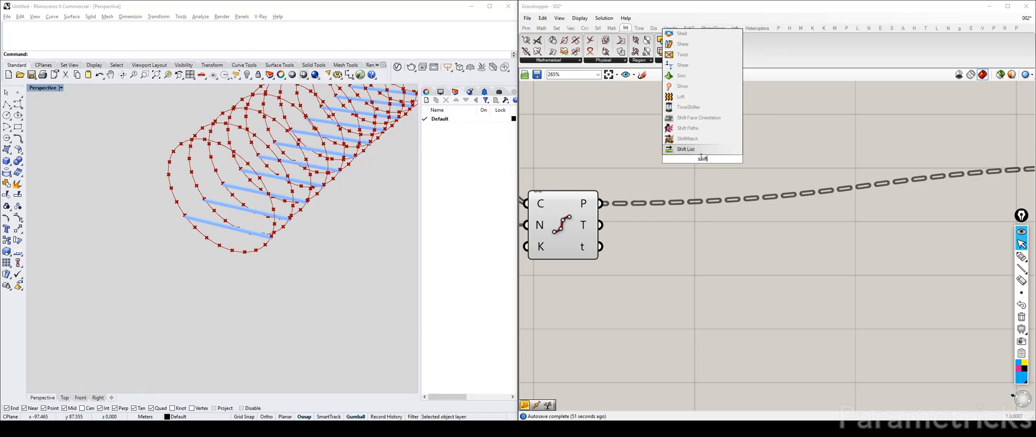
left_click(709, 150)
left_click_drag(600, 204, 664, 137)
left_click_drag(683, 179, 722, 271)
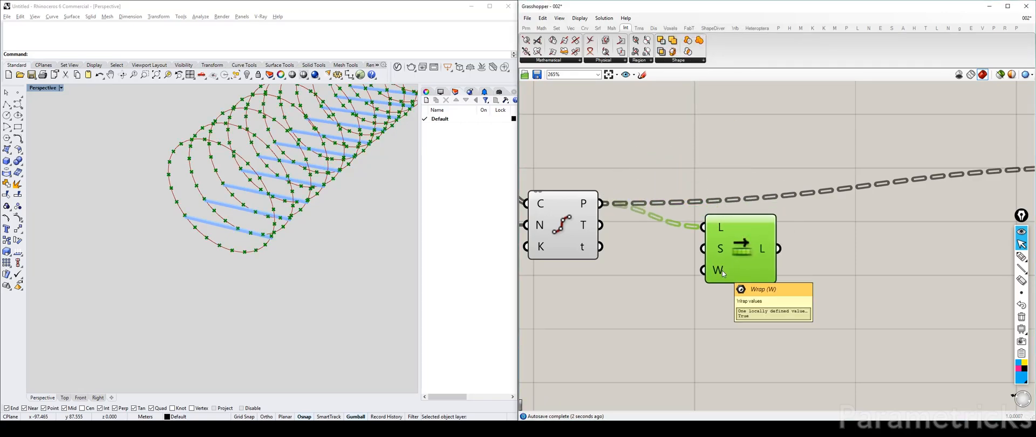
left_click(237, 139)
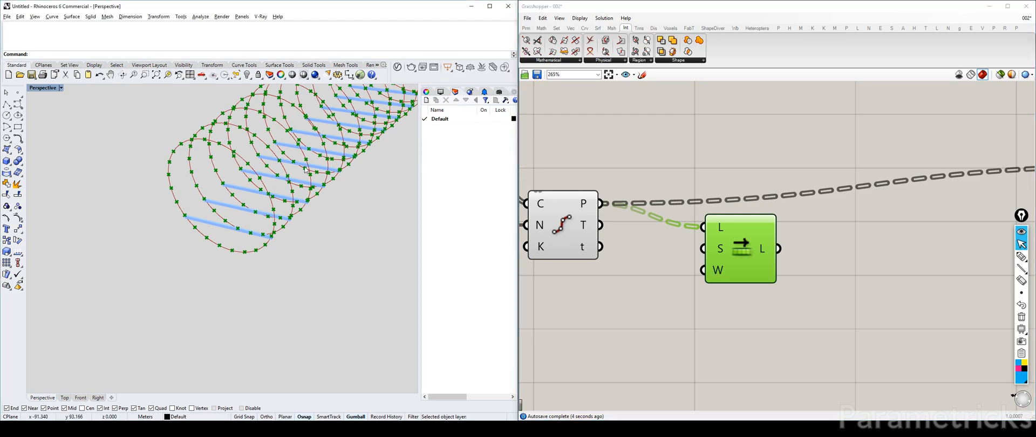
Connect Shift List's output to Flip Matrix, turn on Interpolate's preview, and line Shift List up with its neighbours.
right_click_drag(761, 230, 651, 235)
scroll(650, 236, "down", 2)
left_click_drag(656, 245, 778, 206)
left_click(960, 211)
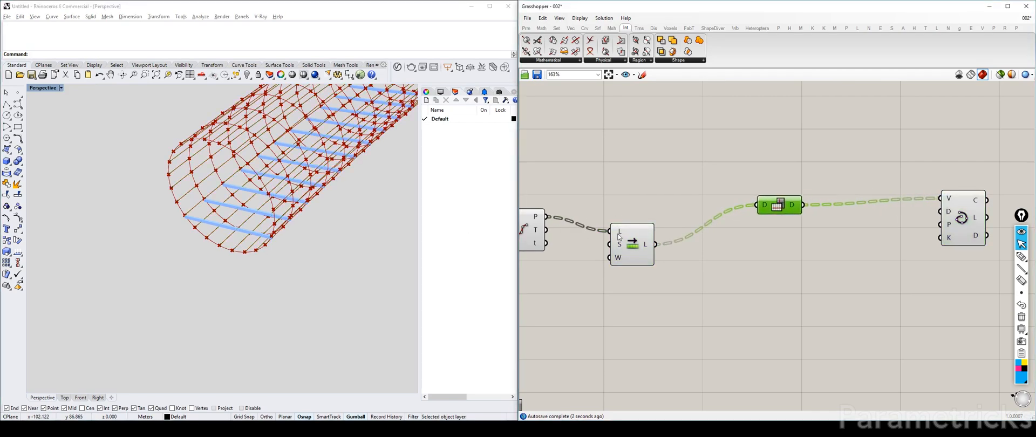
left_click_drag(639, 247, 621, 225)
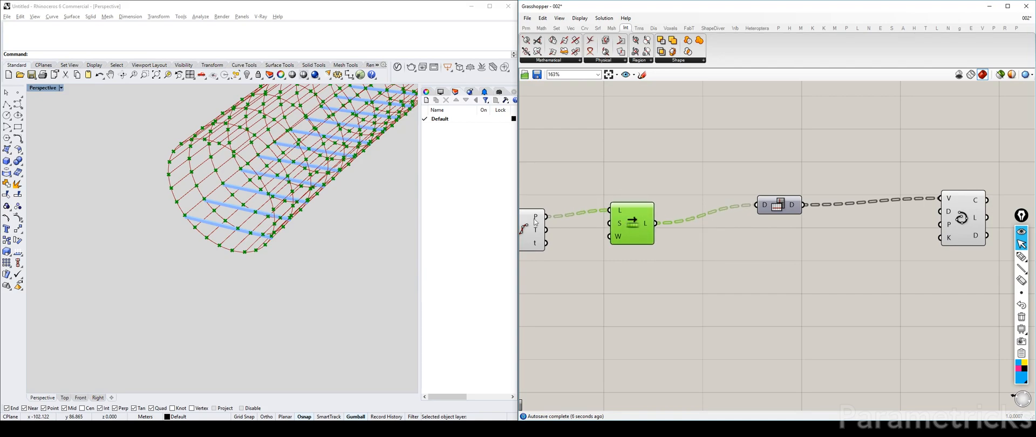
Apply Simplify to Divide Curve's P output.
mouse_move(535, 221)
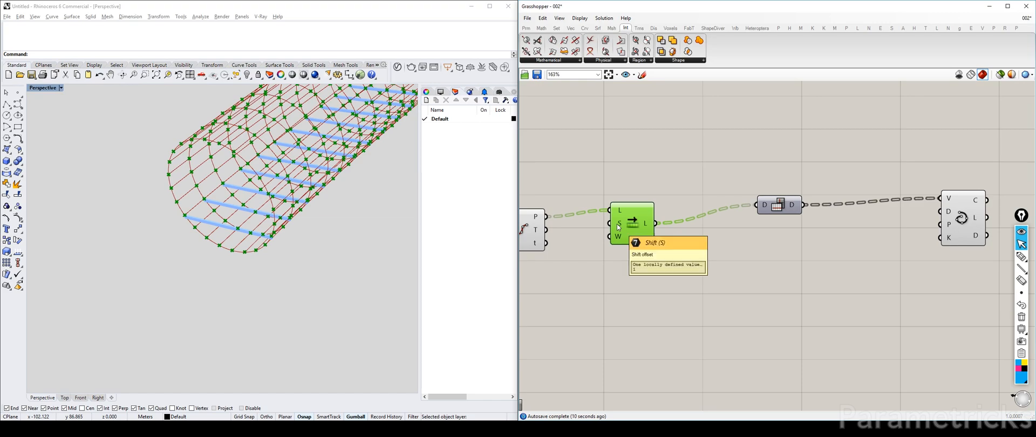
right_click_drag(532, 223, 644, 213)
right_click(646, 206)
left_click(672, 271)
left_click(672, 213)
mouse_move(647, 207)
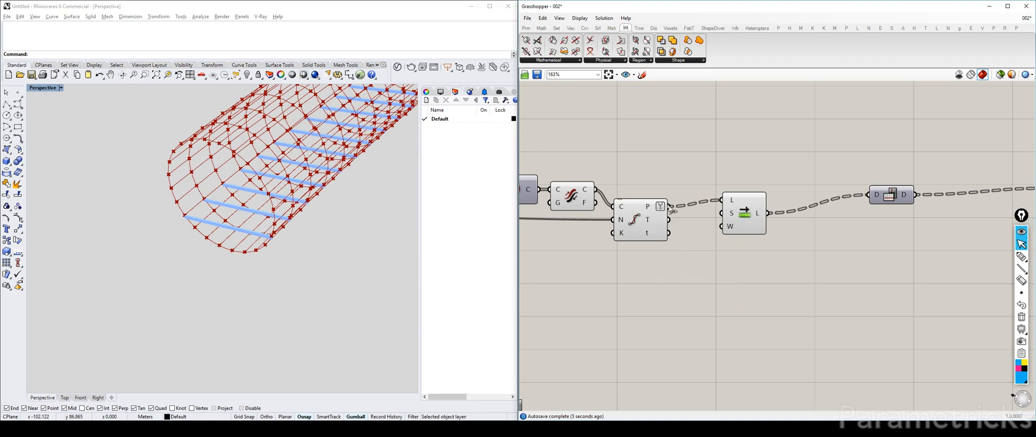
Move Shift List farther from Divide Curve and add a Series component above Divide Curve.
left_click_drag(757, 217, 820, 224)
double_click(722, 157)
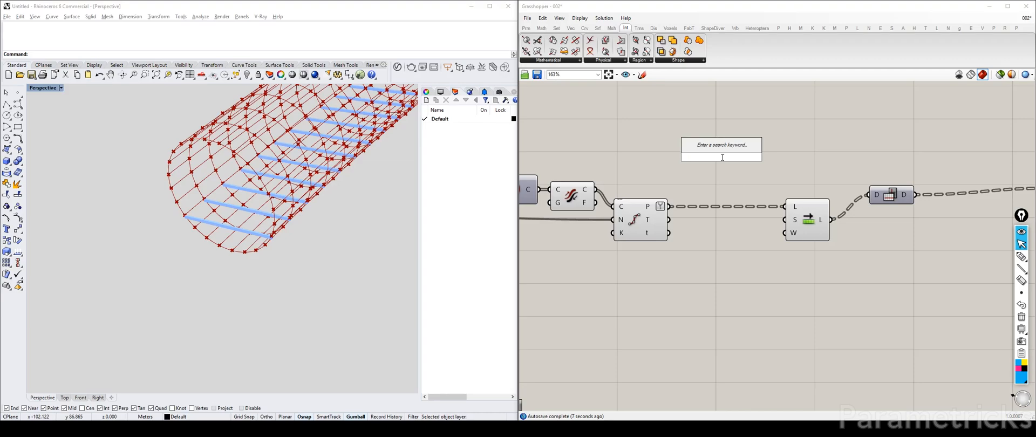
type("series")
key("Return")
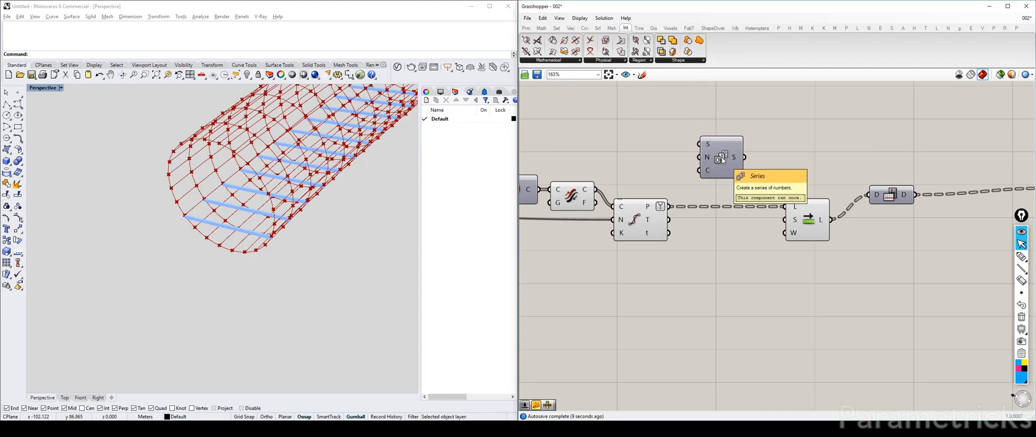
left_click_drag(727, 161, 656, 158)
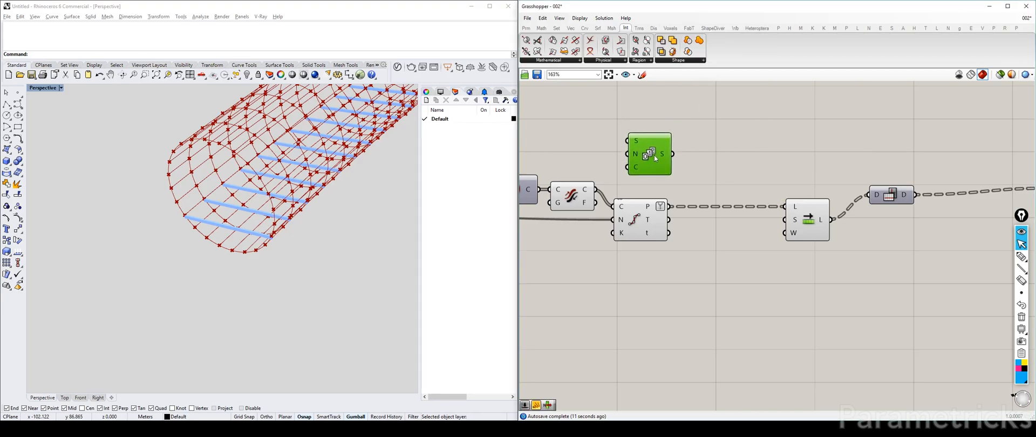
Connect the upstream division count of 100 to the Series component's C input.
right_click_drag(582, 135, 737, 162)
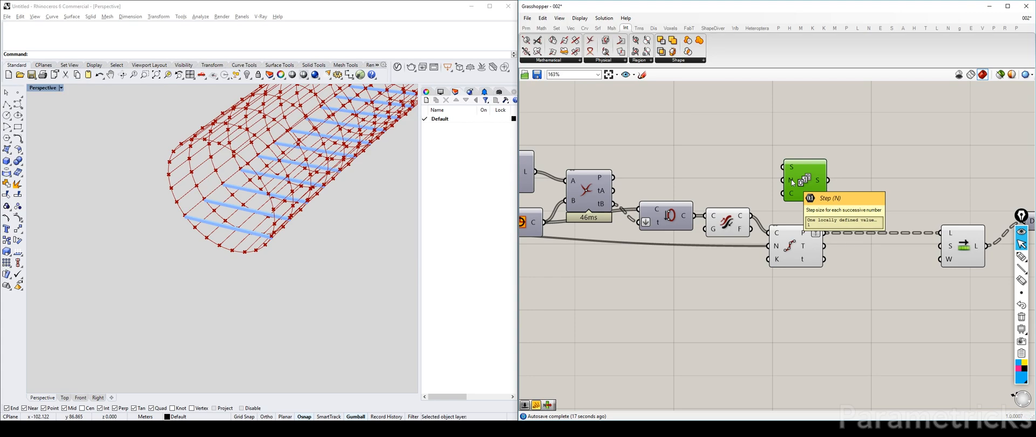
right_click_drag(673, 173, 858, 145)
scroll(725, 146, "down", 3)
right_click_drag(690, 160, 555, 158)
left_click_drag(736, 164, 841, 166)
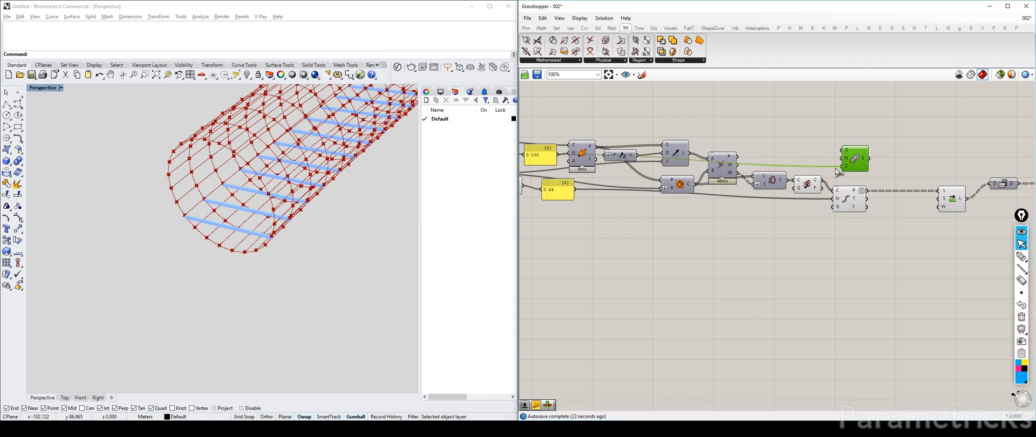
Set the expression x+1 on the Series component's C input.
scroll(869, 161, "up", 2)
right_click_drag(859, 158, 649, 153)
scroll(649, 153, "up", 1)
mouse_move(648, 154)
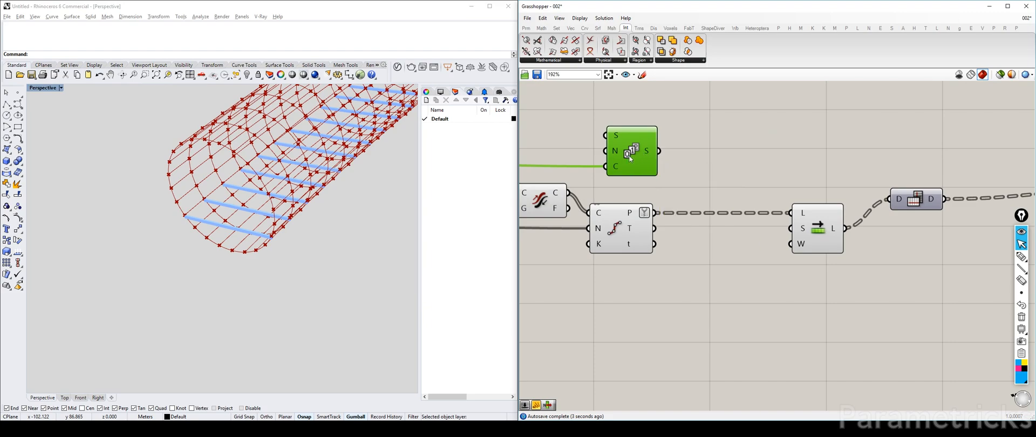
right_click(611, 169)
mouse_move(652, 251)
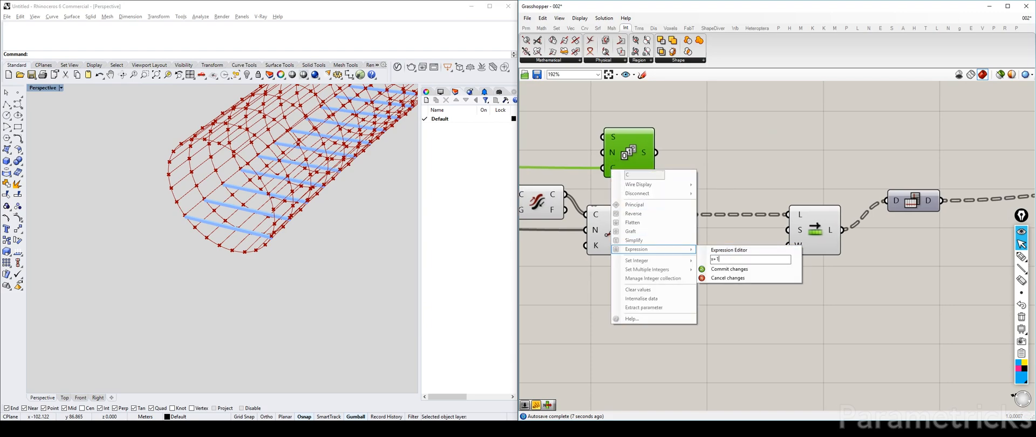
left_click(728, 269)
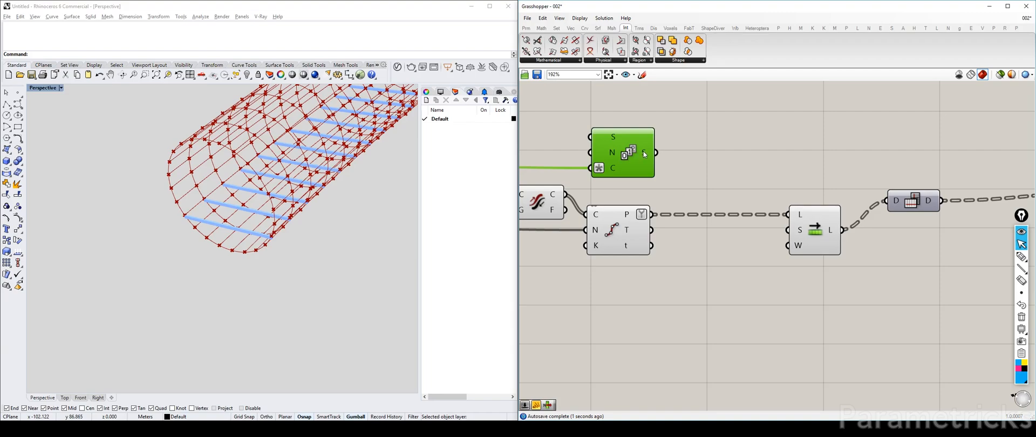
mouse_move(628, 219)
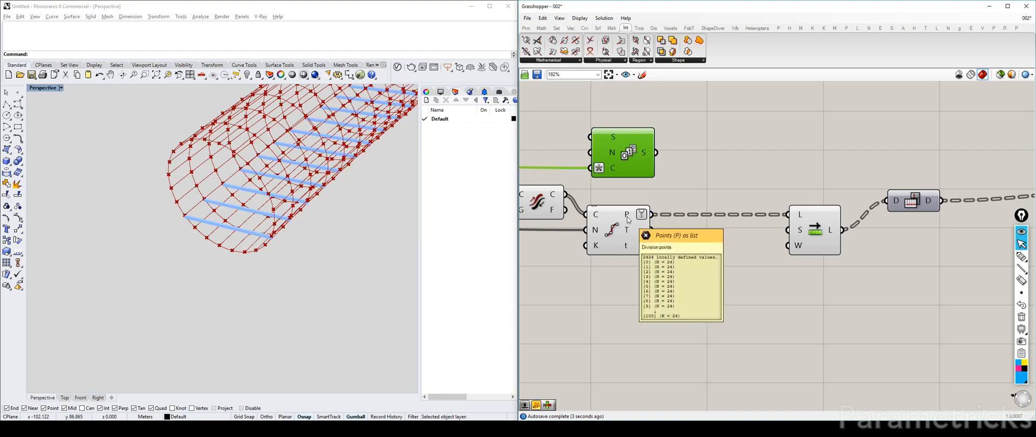
Move the Series component below Divide Curve and connect its S output to Shift List's S input.
left_click_drag(623, 152, 623, 282)
mouse_move(621, 243)
left_mouse_down()
mouse_move(626, 224)
mouse_move(623, 243)
left_mouse_up()
left_click_drag(655, 282, 714, 249)
Graft Shift List's S input and line up the Series component beneath Divide Curve.
right_click(710, 248)
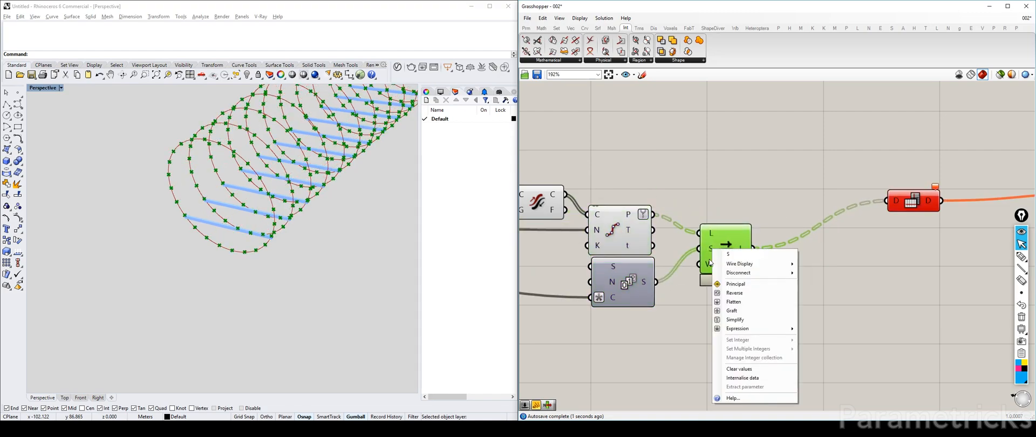
left_click(735, 310)
left_click_drag(639, 269, 634, 271)
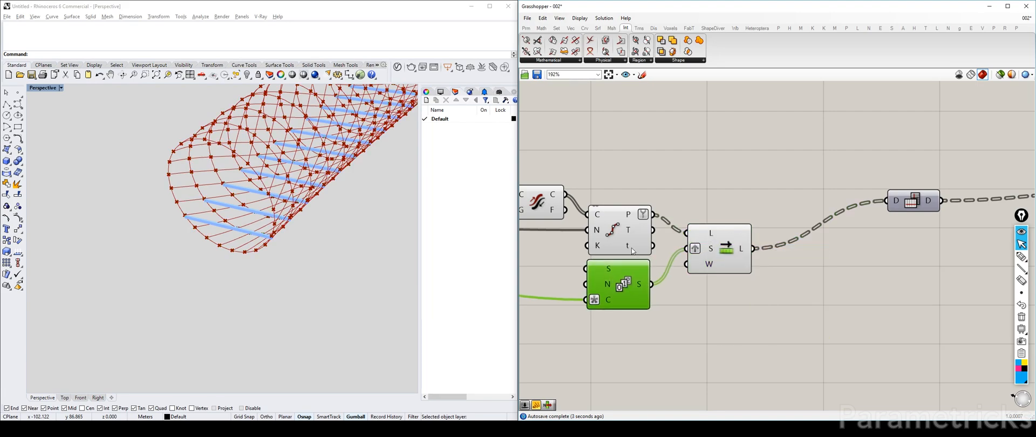
Turn off the preview of Flip Curve, Divide Curve and Shift List to leave only the interpolated curves.
left_click(588, 218)
right_click_drag(587, 218, 741, 210)
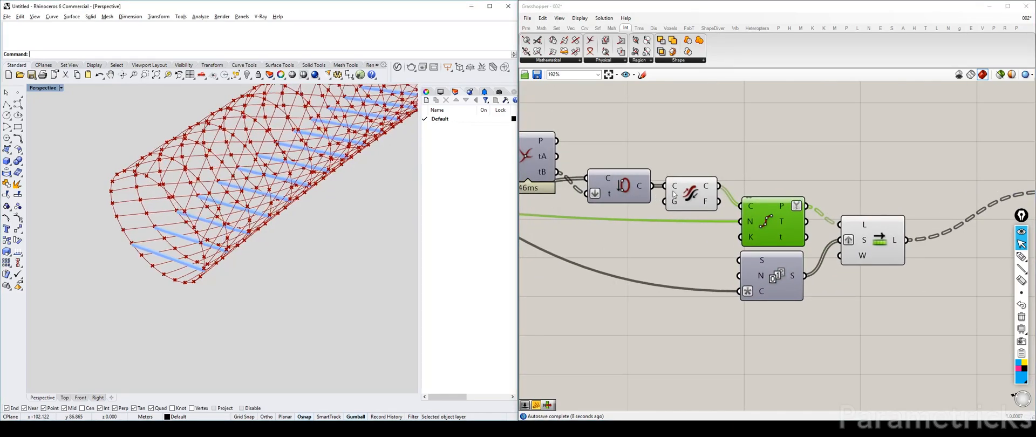
left_click(673, 193)
right_click_drag(936, 235, 529, 226)
left_click(825, 205)
left_click(650, 146)
scroll(763, 168, "down", 3)
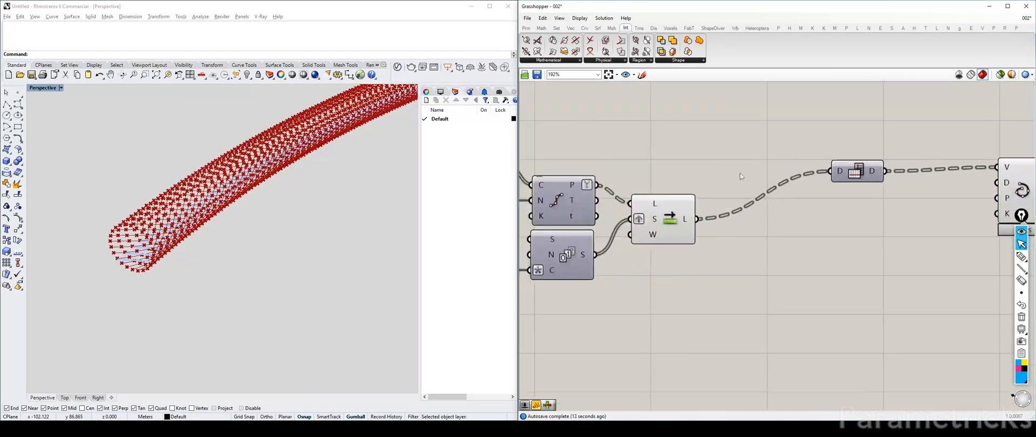
left_click(667, 199)
Move Flip Matrix next to Interpolate and shift both components farther away from Shift List.
scroll(401, 209, "up", 10)
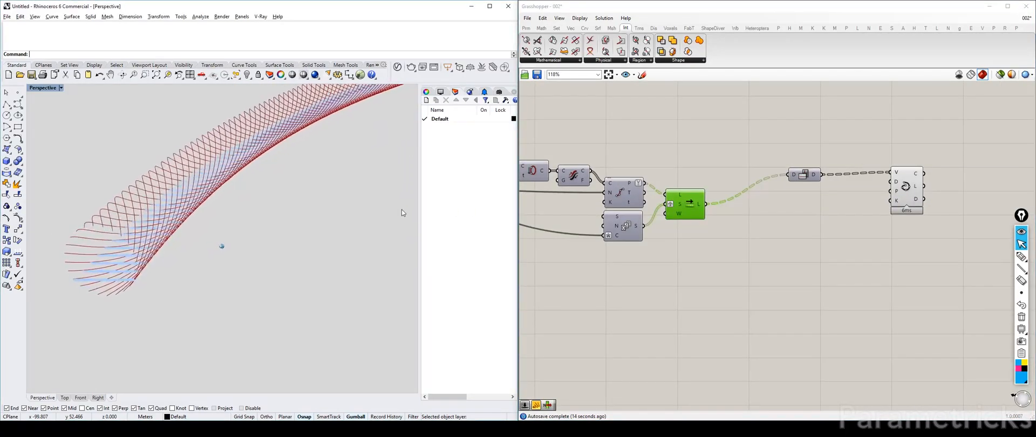
scroll(402, 212, "up", 10)
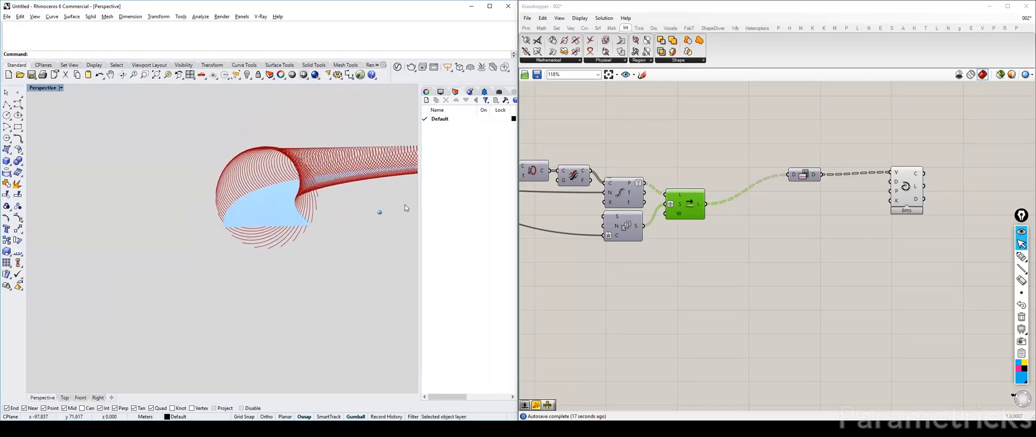
scroll(405, 205, "up", 10)
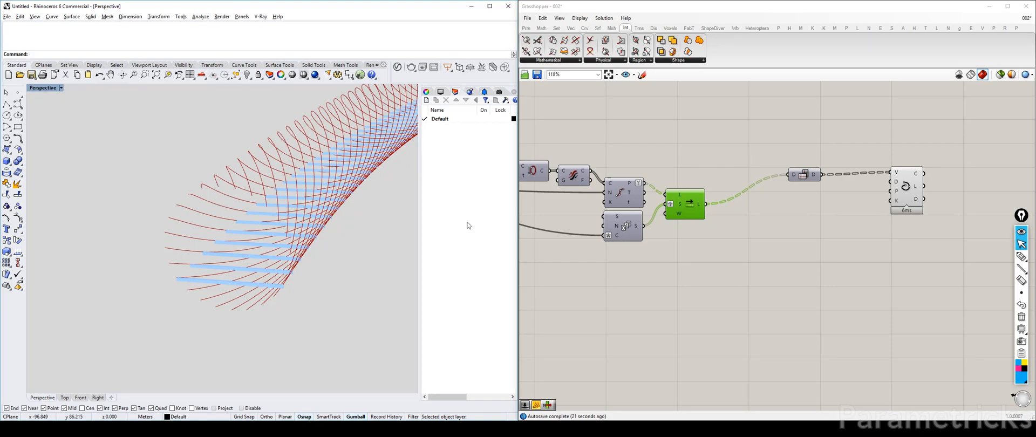
scroll(825, 178, "up", 3)
left_click_drag(796, 174, 898, 166)
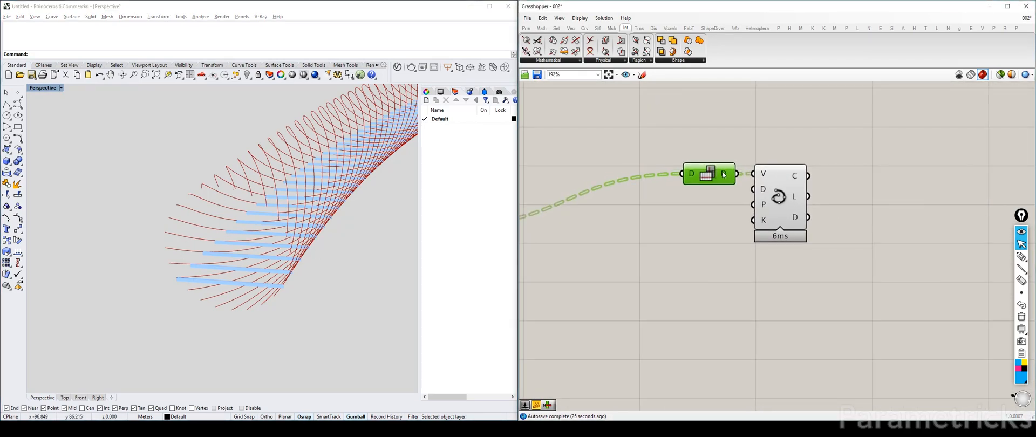
left_click_drag(695, 151, 810, 234)
left_click_drag(780, 200, 882, 204)
left_click(661, 246)
Examine the data tree of Shift List's output and the helix curves produced by Interpolate.
right_click_drag(661, 246, 806, 219)
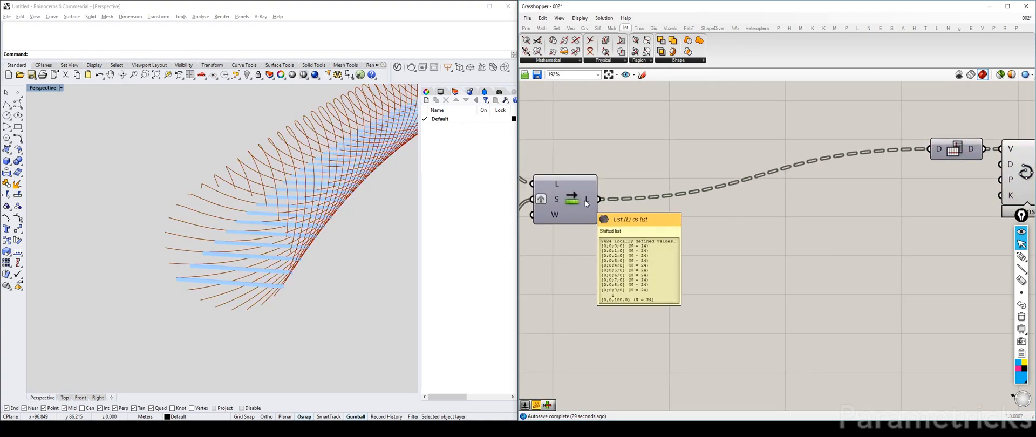
right_click_drag(943, 167, 790, 185)
mouse_move(887, 172)
right_click_drag(535, 226, 775, 204)
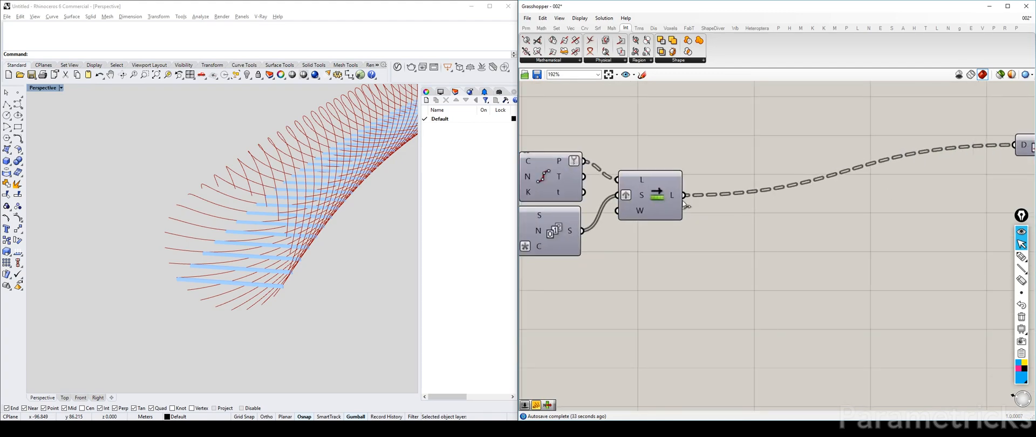
right_click_drag(1026, 173, 543, 184)
left_click(640, 164)
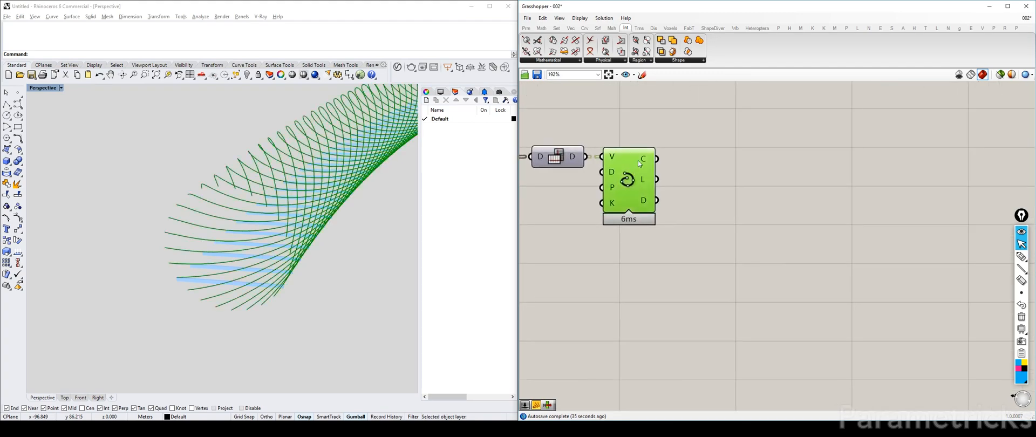
scroll(690, 174, "down", 3)
right_click_drag(689, 173, 847, 164)
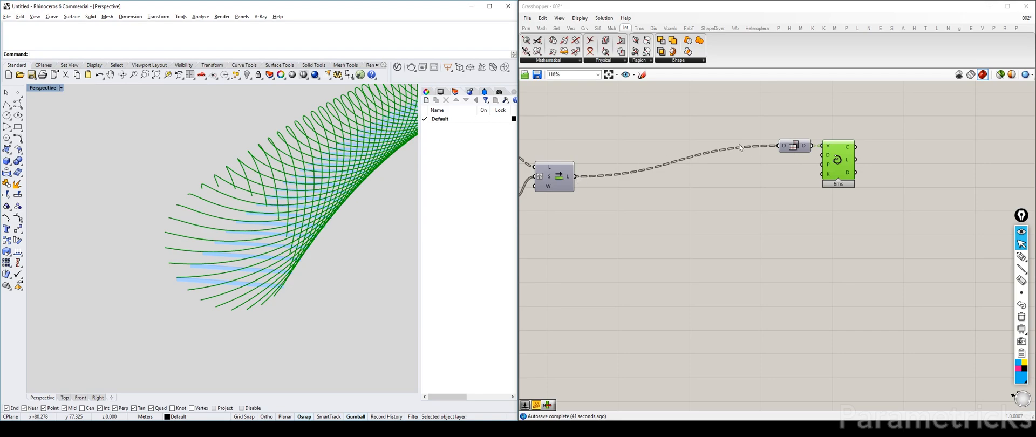
right_click_drag(559, 180, 588, 169)
right_click_drag(657, 172, 635, 203)
scroll(636, 202, "up", 2)
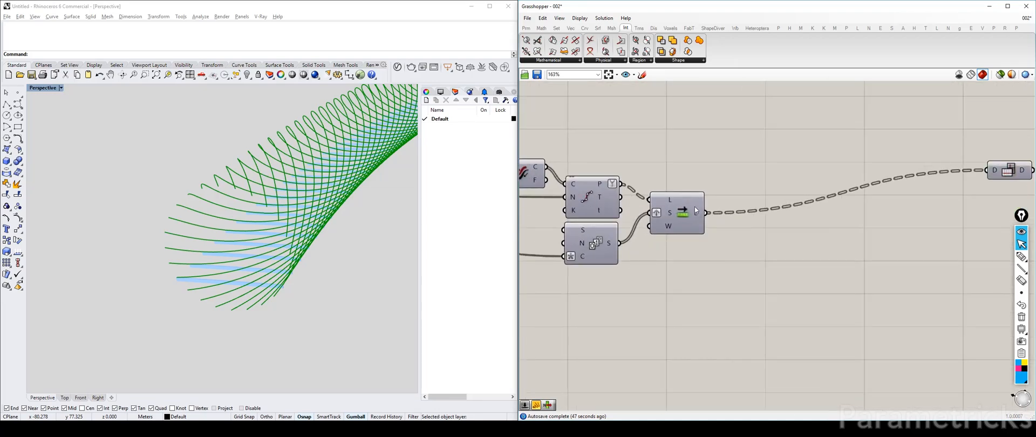
left_click(676, 215)
right_click_drag(244, 217, 191, 240)
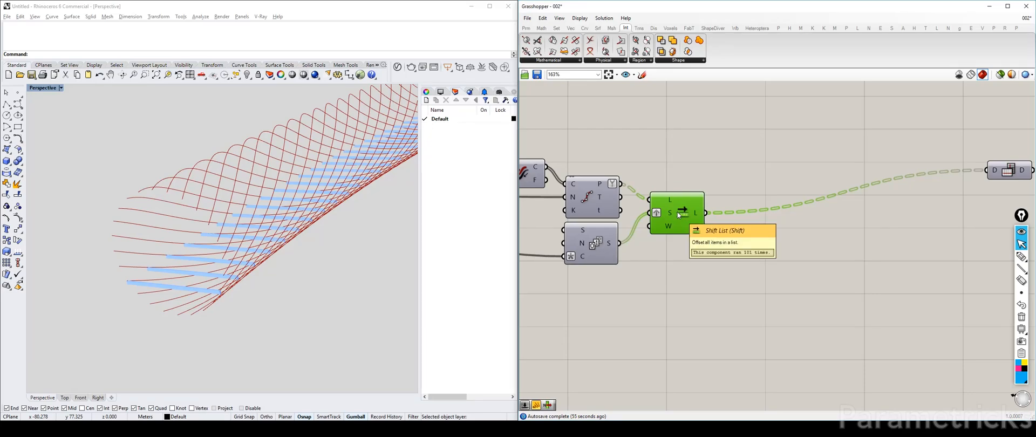
right_click_drag(771, 200, 706, 199)
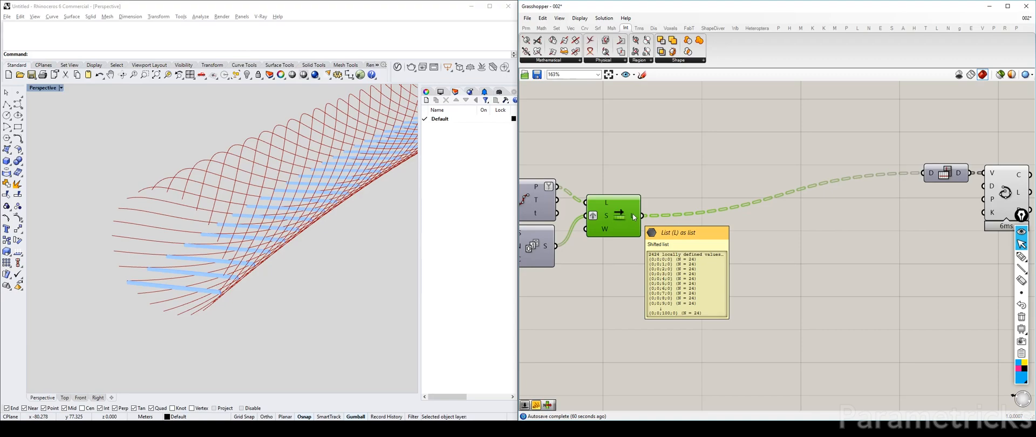
Place Flip Matrix directly after Shift List and apply Simplify to its D output.
left_click_drag(943, 173, 683, 215)
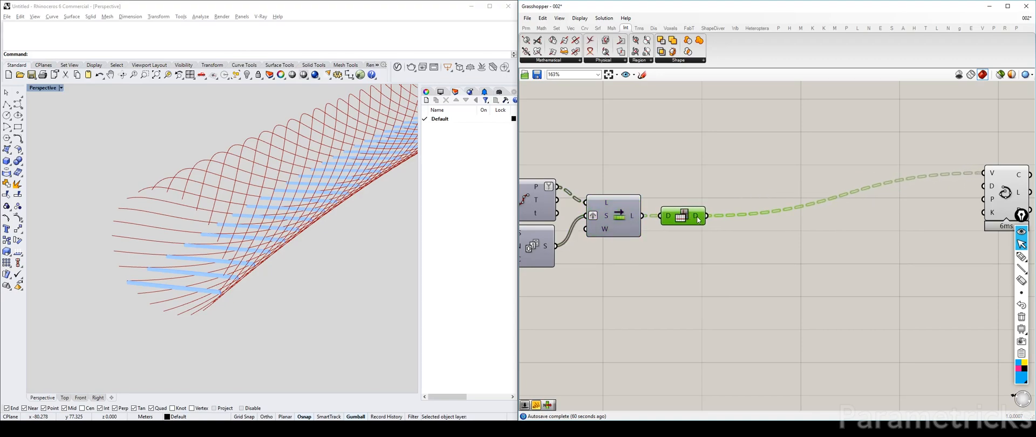
mouse_move(698, 221)
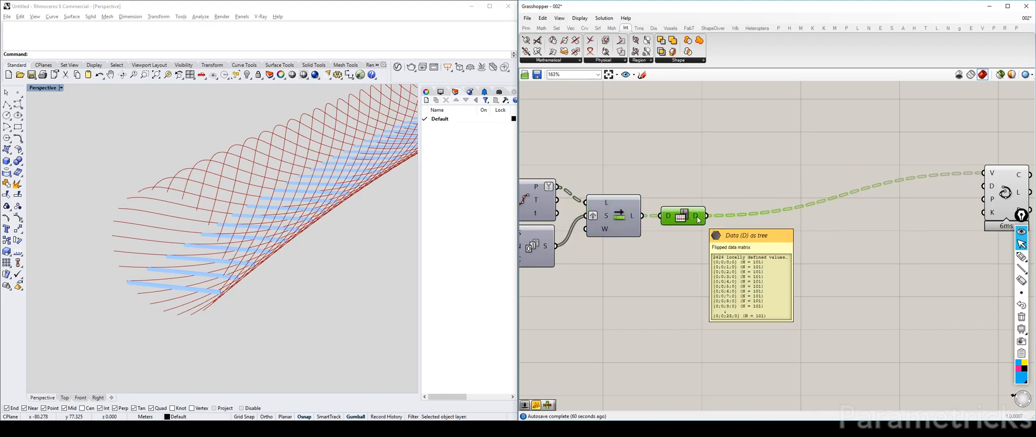
right_click(698, 220)
left_click(723, 284)
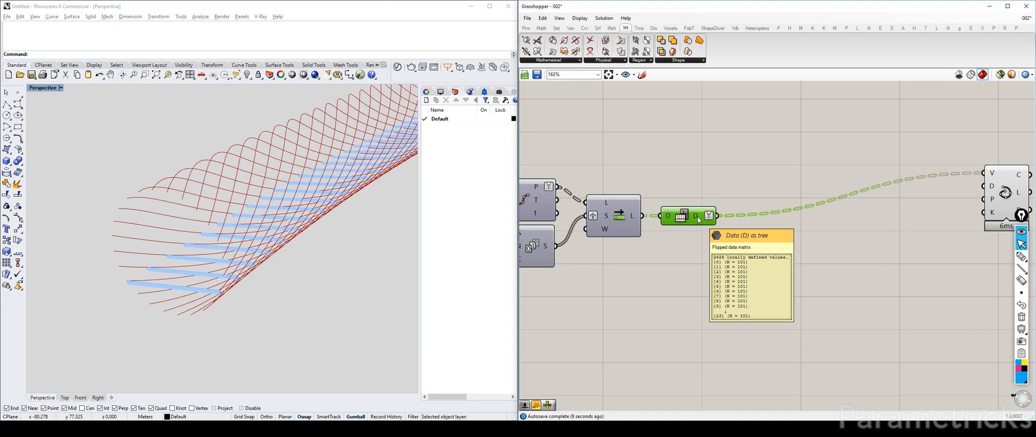
right_click_drag(697, 215, 621, 219)
mouse_move(621, 222)
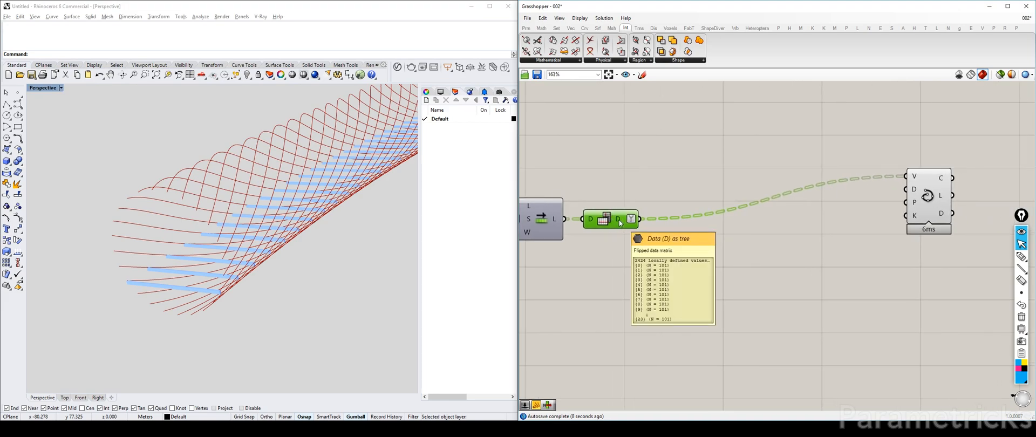
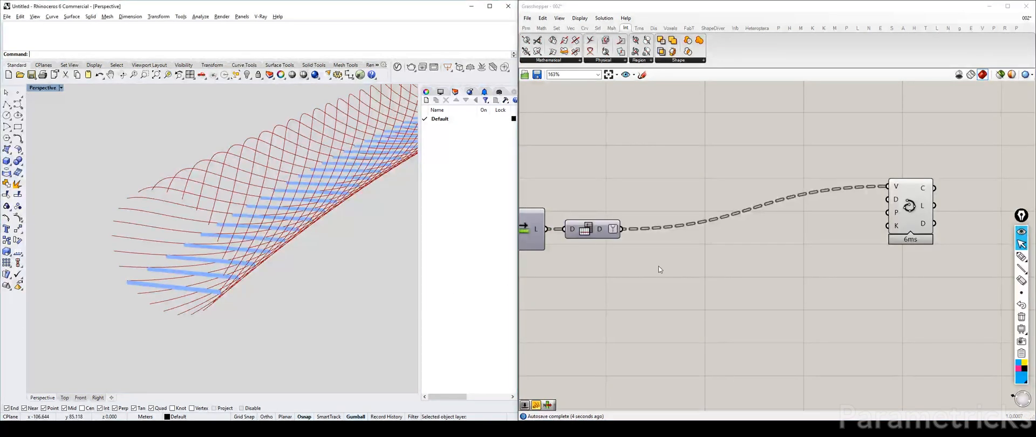
Add a Group component after Flip Matrix and connect Flip Matrix's D output to its O input.
mouse_move(598, 231)
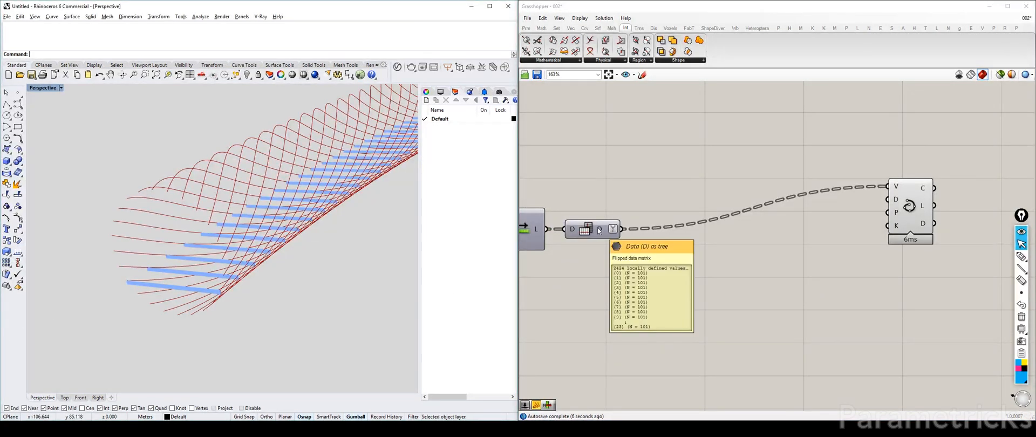
left_click(691, 294)
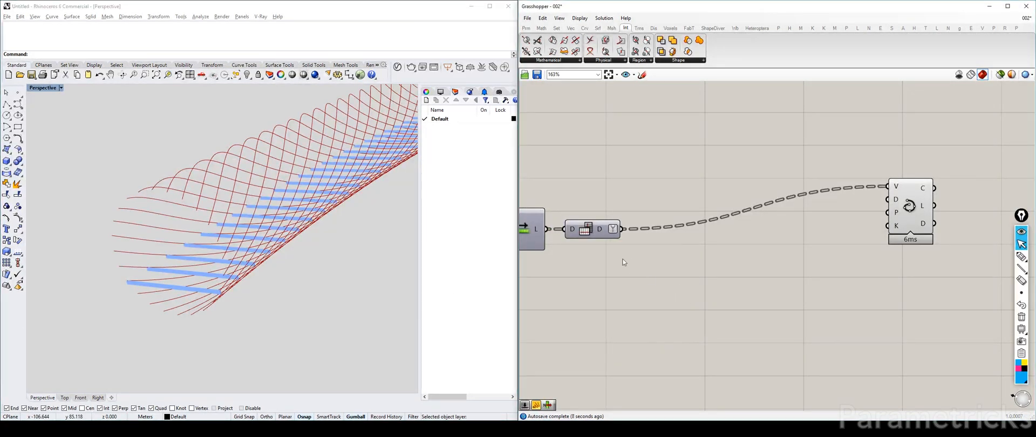
double_click(622, 278)
type("group")
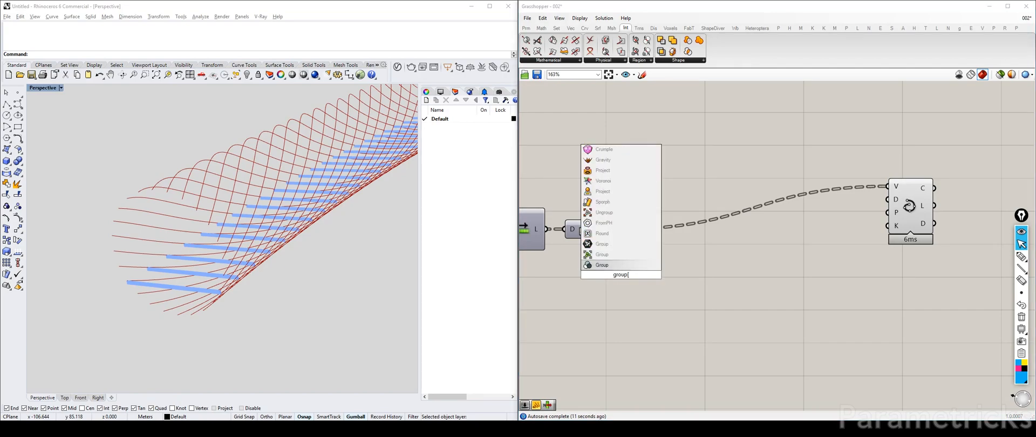
key("Return")
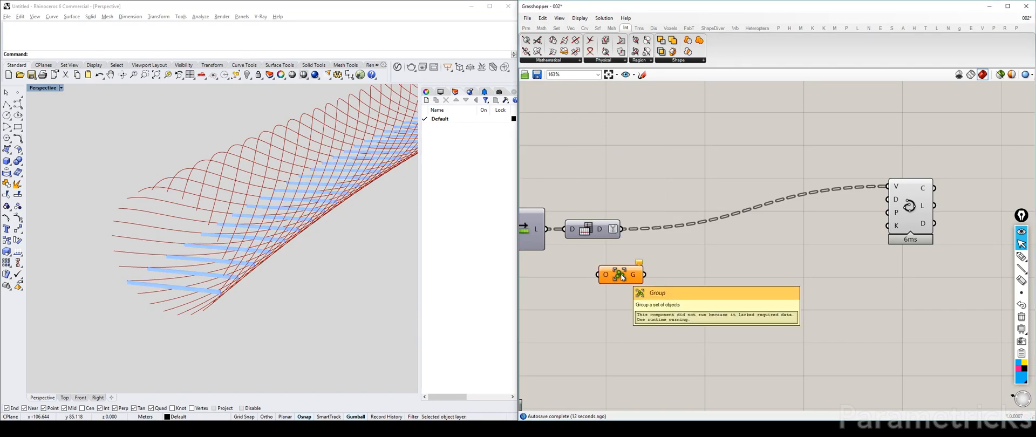
left_click_drag(623, 229, 679, 214)
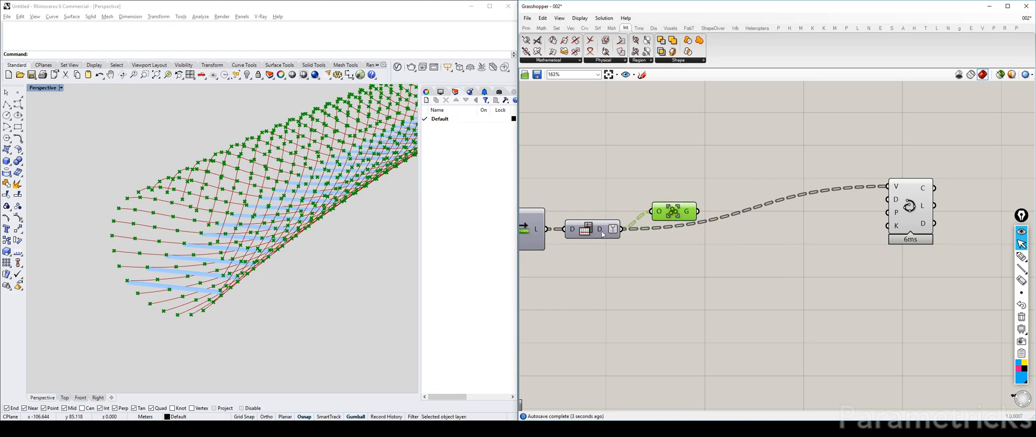
Flatten the Group component's G output.
right_click(689, 215)
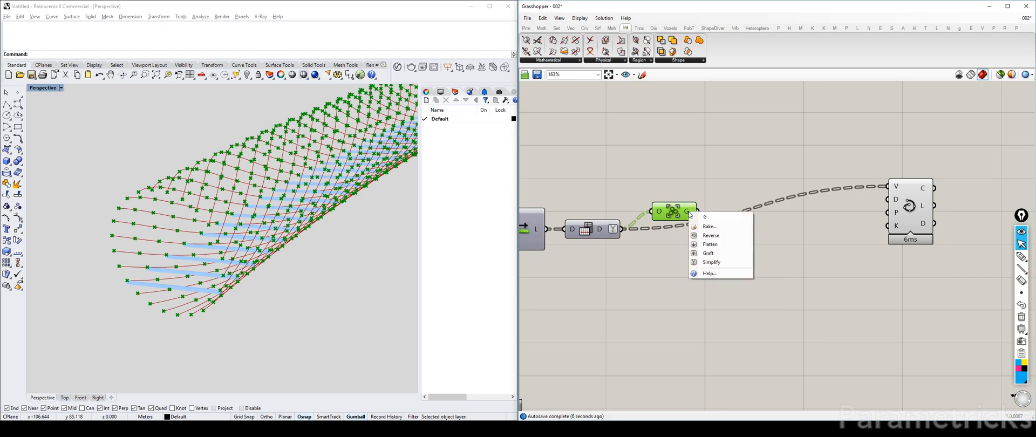
left_click(708, 245)
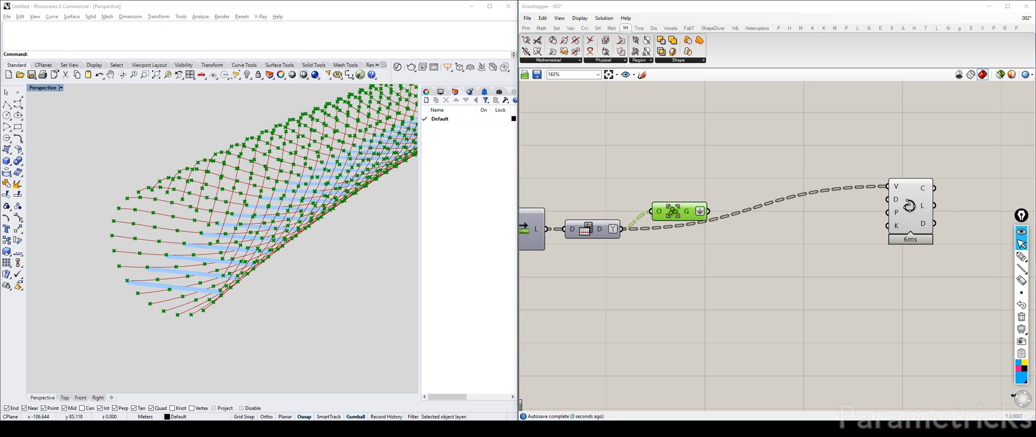
left_click(820, 246)
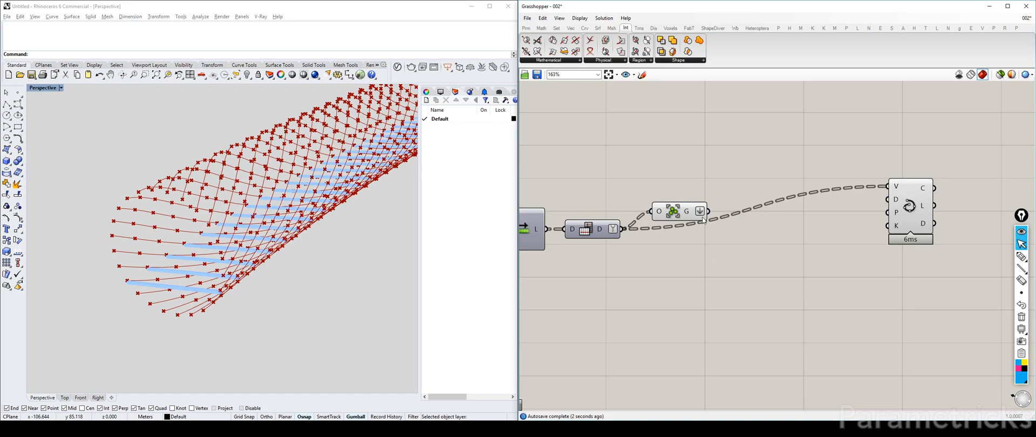
Turn off the preview of Interpolate and Group, and check the contents of Group's output.
left_click(917, 216)
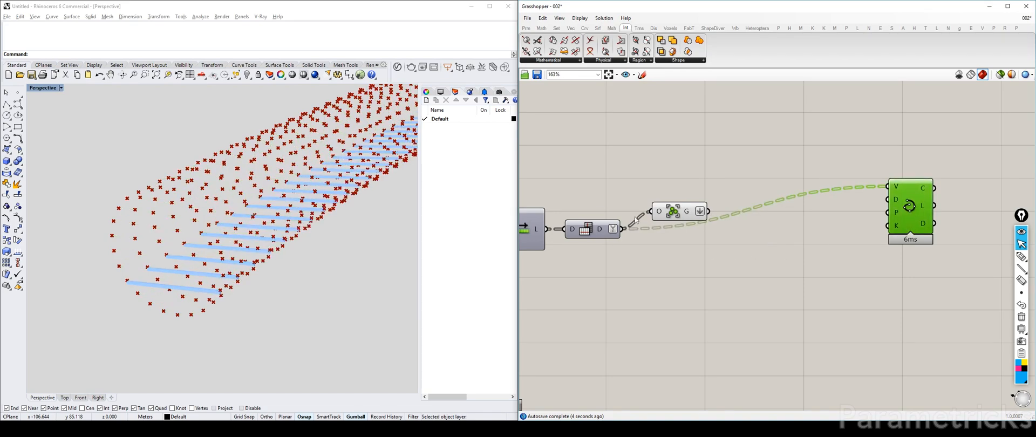
left_click(694, 214)
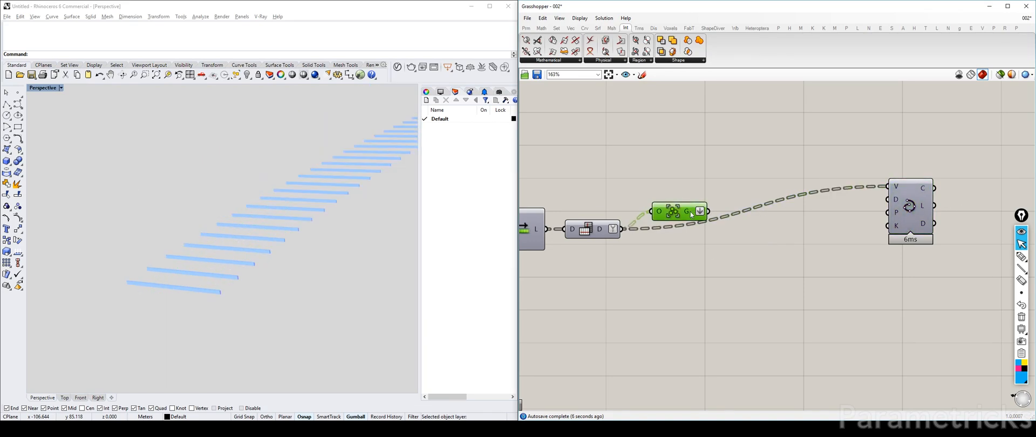
mouse_move(688, 215)
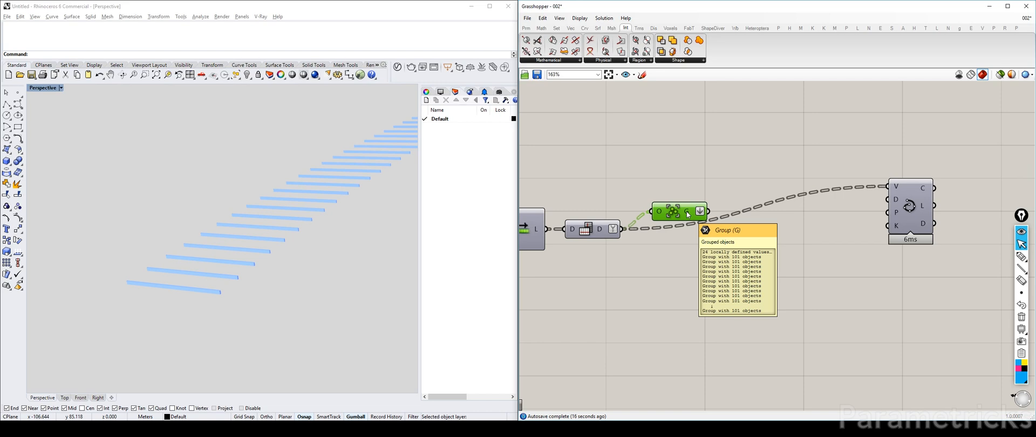
Add a Cull Pattern component and connect Group's flattened G output to its L input.
double_click(748, 256)
type("cull")
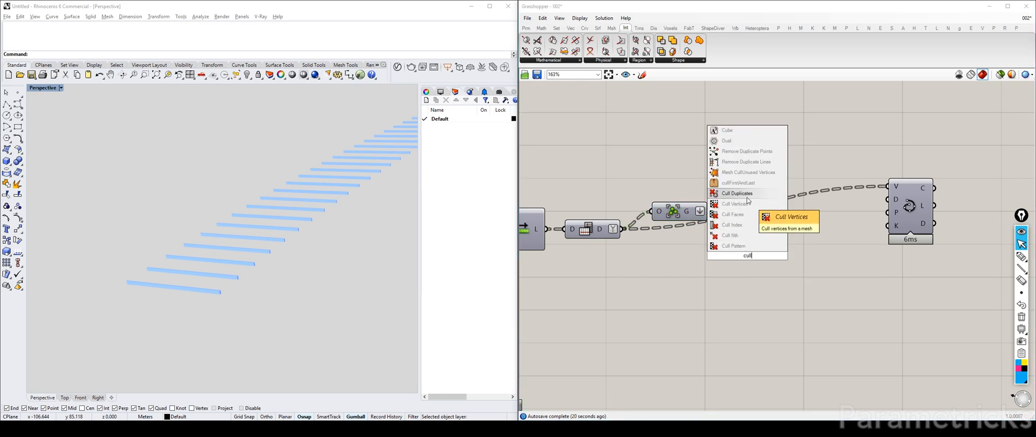
left_click(744, 247)
left_click_drag(750, 256, 761, 225)
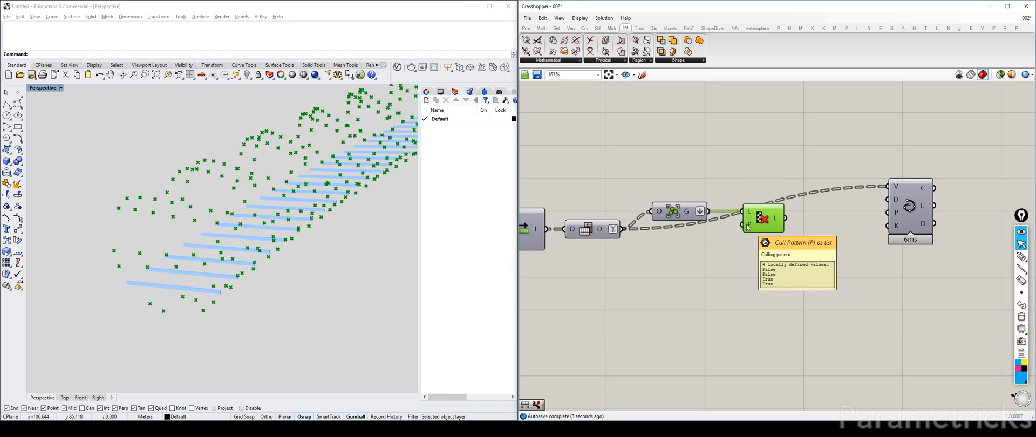
Align Group and Cull Pattern in a row after Flip Matrix and turn Group's preview back on.
left_click_drag(683, 211, 683, 223)
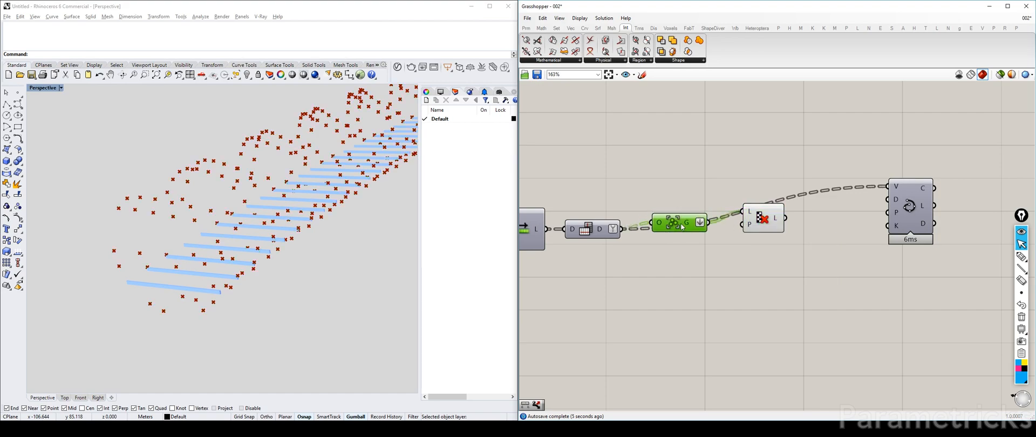
left_click_drag(772, 222, 773, 233)
left_click(682, 222)
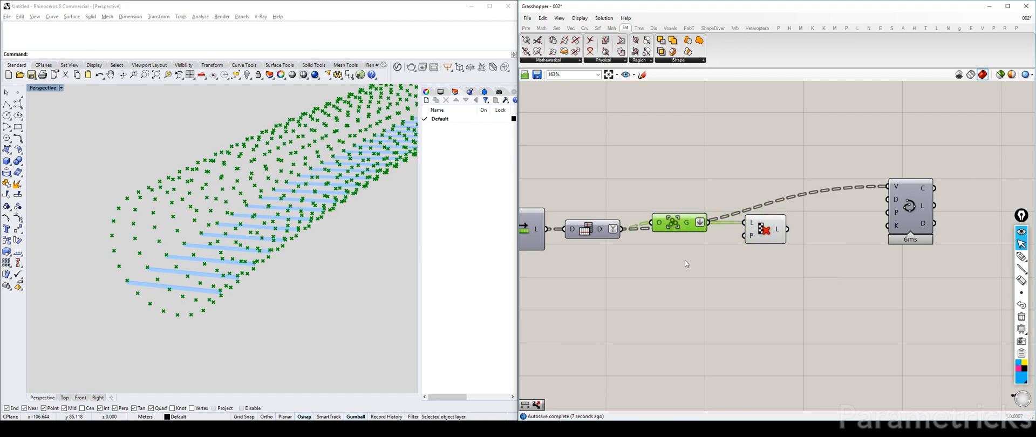
Add a Tree Branch component below Flip Matrix, connect Flip Matrix's D output to its T input, and simplify the T input.
left_click(495, 244)
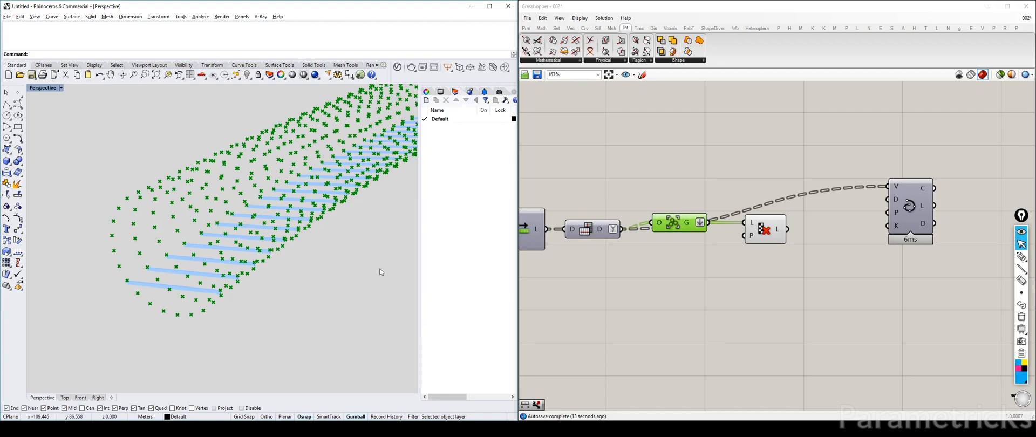
left_click(618, 283)
right_click_drag(615, 285, 704, 280)
double_click(704, 281)
type("tree branch")
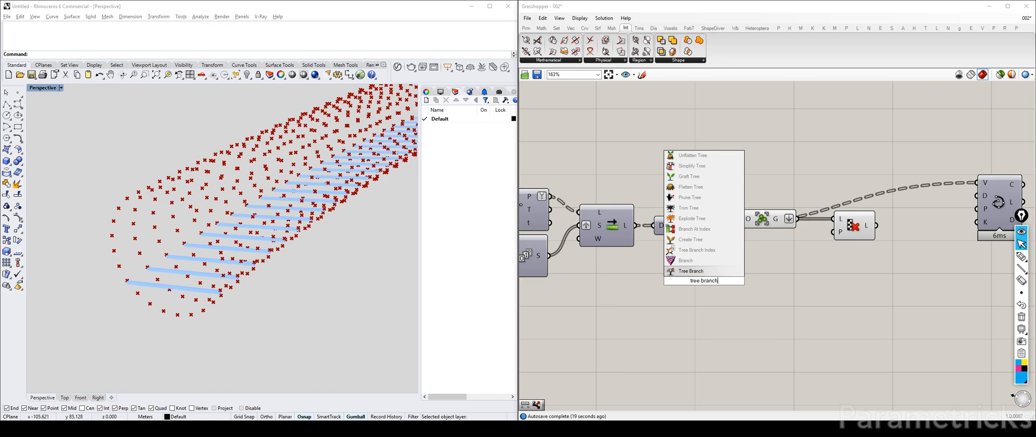
key("Return")
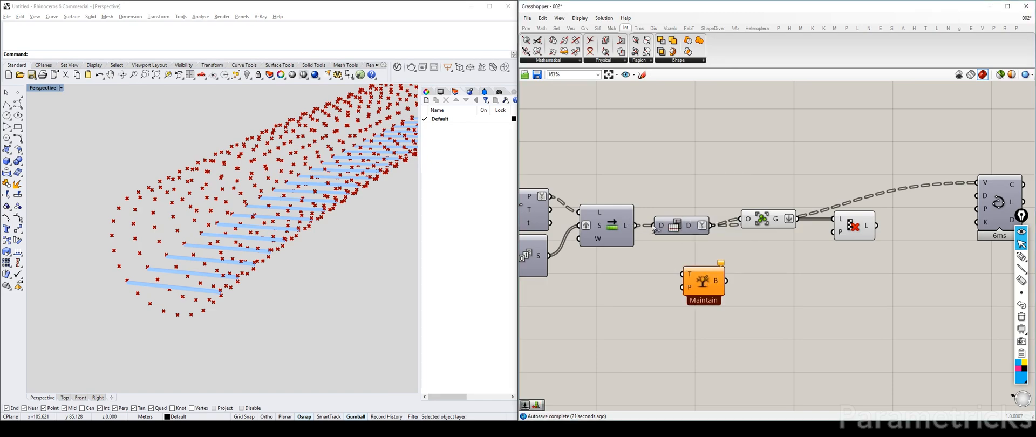
left_click_drag(638, 228, 698, 281)
left_click_drag(713, 226, 758, 284)
right_click(746, 275)
left_click(766, 345)
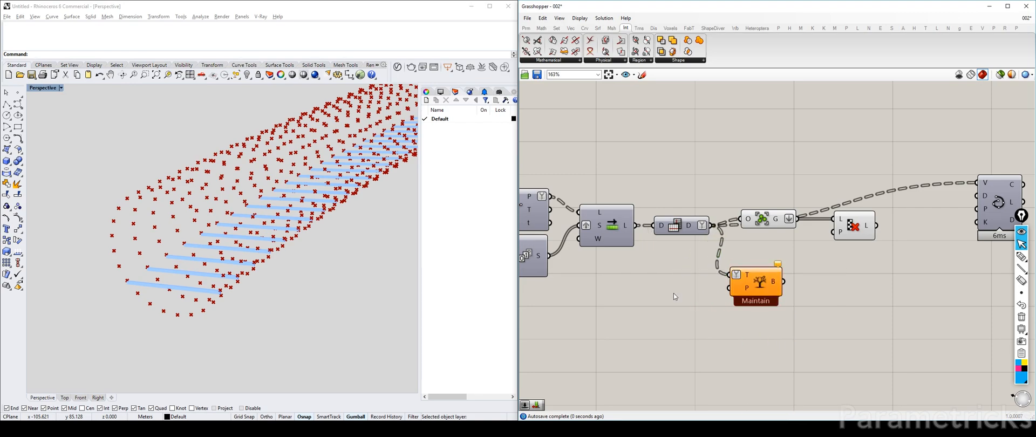
Add a Path number slider set to 0 and connect it to Tree Branch's P input.
double_click(673, 293)
type("1")
key("Return")
left_click_drag(719, 293, 782, 285)
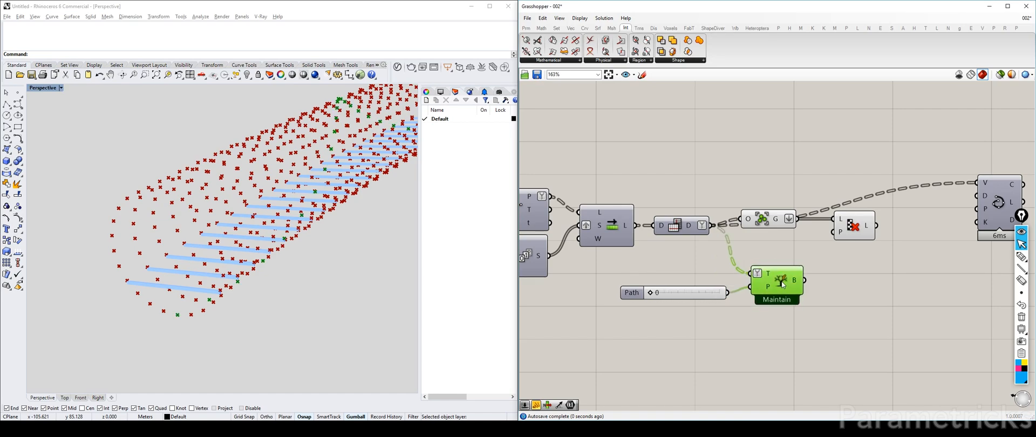
right_click_drag(394, 305, 399, 294)
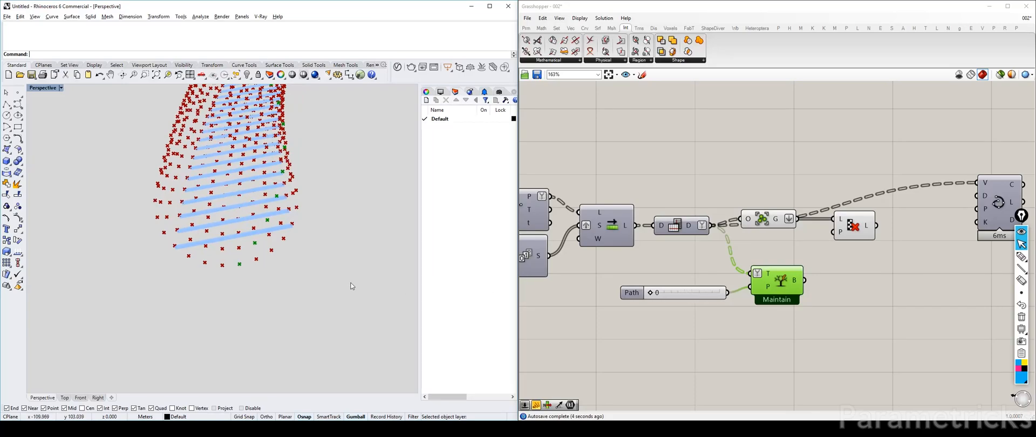
Connect the L output of Shift List to Tree Branch's T input in place of the Flip Matrix wire.
left_click(686, 261)
double_click(669, 261)
left_click(655, 189)
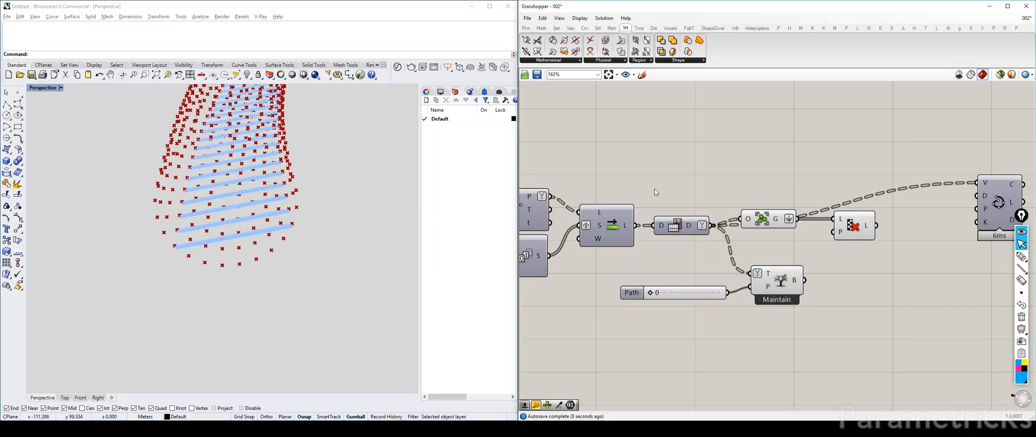
left_click_drag(655, 236, 757, 268)
left_click(772, 276)
Add a Point List component beside Tree Branch and connect Tree Branch's B output to its P input.
left_click(631, 280)
double_click(629, 279)
type("point l")
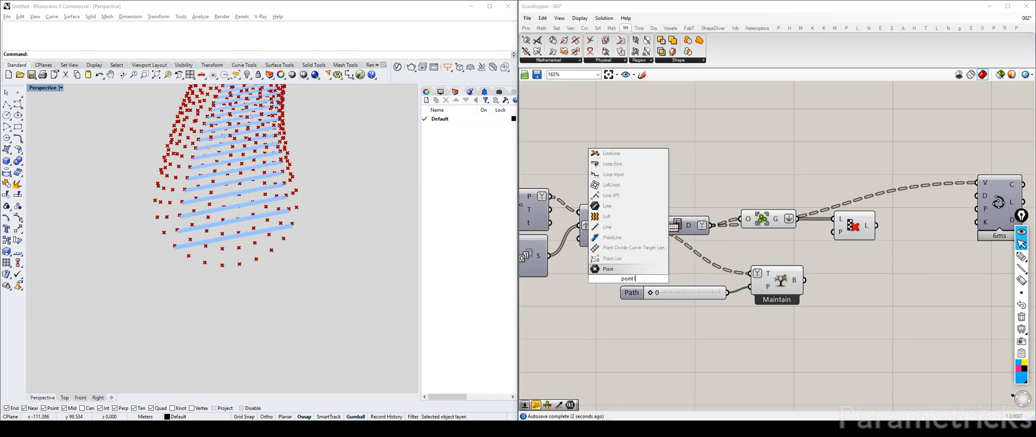
type("ist")
key("Return")
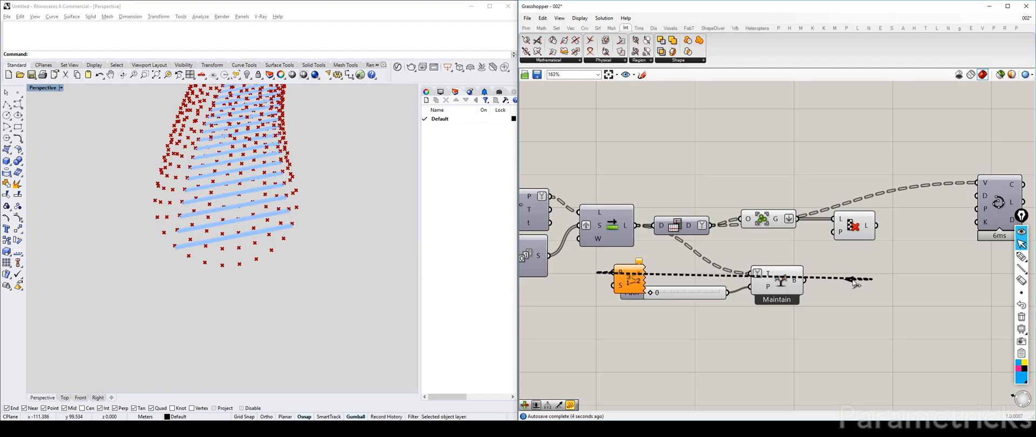
mouse_move(637, 276)
left_mouse_down()
mouse_move(843, 283)
mouse_move(812, 281)
mouse_move(828, 280)
left_mouse_up()
Add a Size number slider, connect it to Point List's S input, and set it to 0.5.
double_click(812, 332)
type("1.0")
key("Return")
left_click_drag(866, 331, 827, 294)
left_click_drag(857, 331, 818, 333)
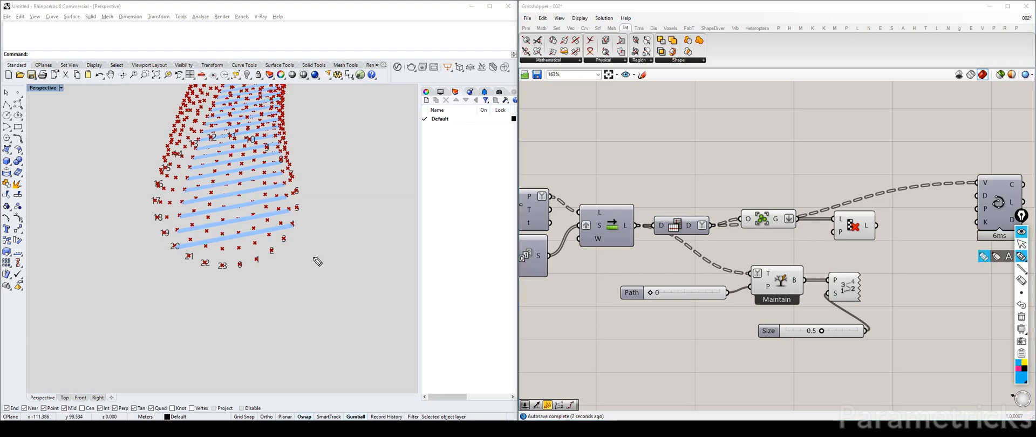
mouse_move(243, 256)
left_mouse_down()
mouse_move(235, 270)
mouse_move(242, 258)
left_mouse_up()
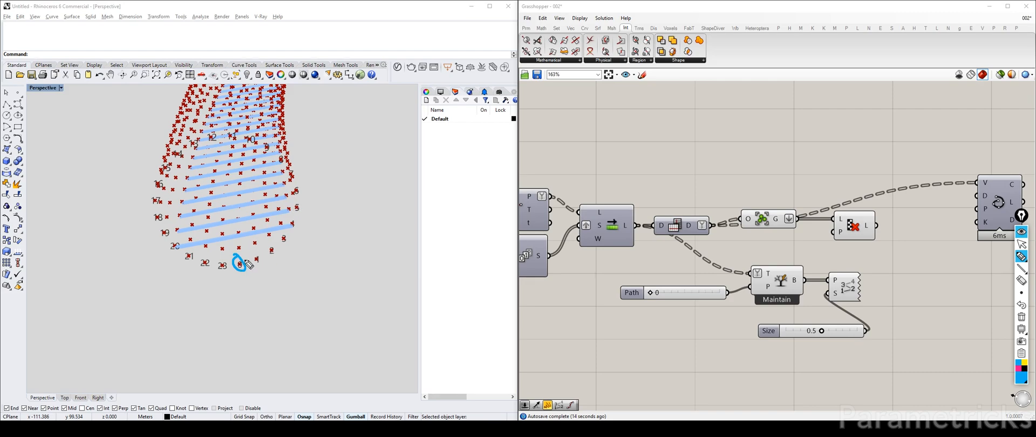
mouse_move(252, 252)
left_mouse_down()
mouse_move(255, 263)
mouse_move(268, 254)
left_mouse_up()
mouse_move(278, 233)
left_mouse_down()
mouse_move(289, 240)
mouse_move(277, 246)
left_mouse_up()
left_click_drag(289, 219, 294, 215)
mouse_move(246, 273)
left_mouse_down()
mouse_move(302, 233)
mouse_move(312, 240)
left_mouse_up()
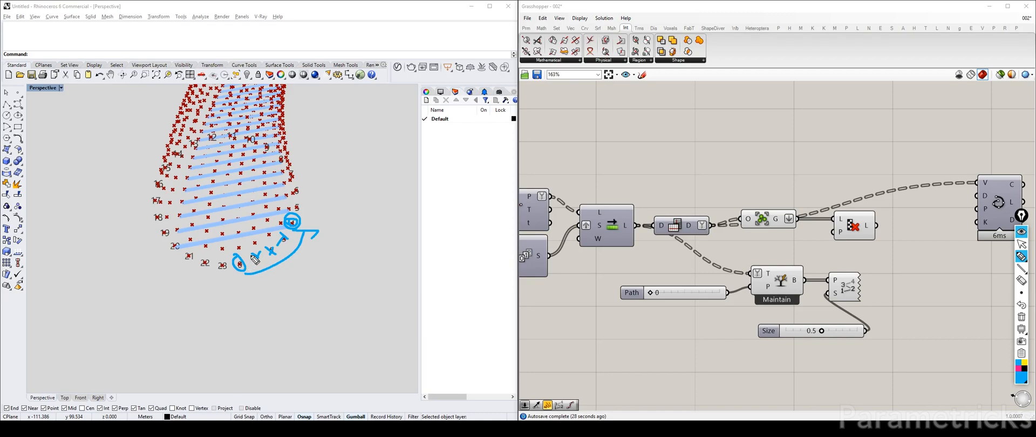
left_click_drag(318, 211, 326, 230)
left_click_drag(248, 287, 263, 286)
left_click_drag(277, 272, 283, 283)
left_click_drag(296, 259, 298, 270)
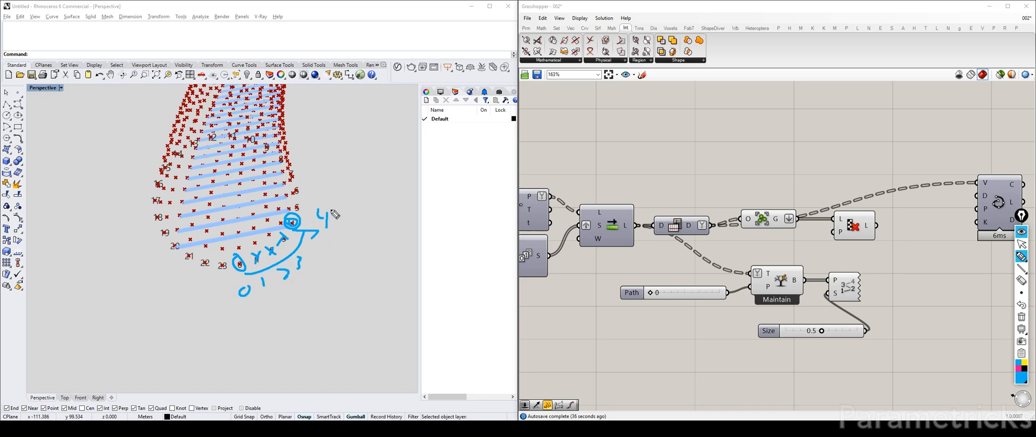
left_click(1021, 243)
left_click(1022, 282)
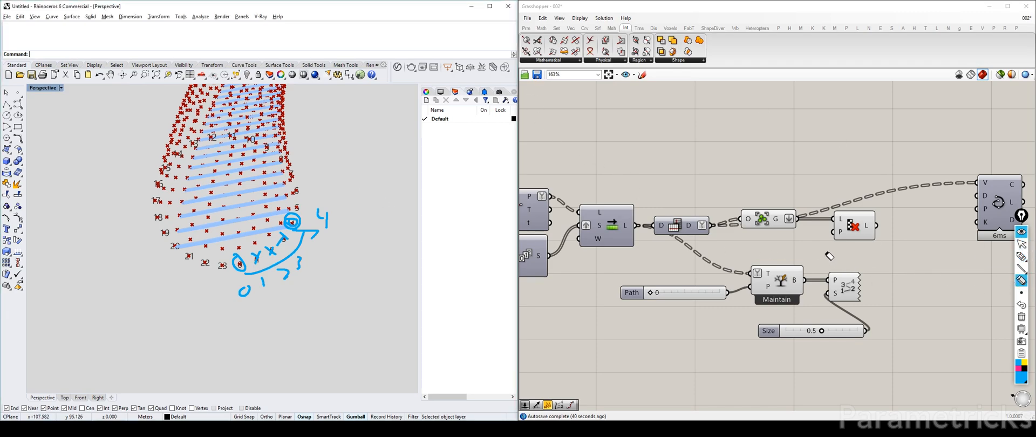
left_click(1022, 317)
left_click_drag(874, 336, 867, 330)
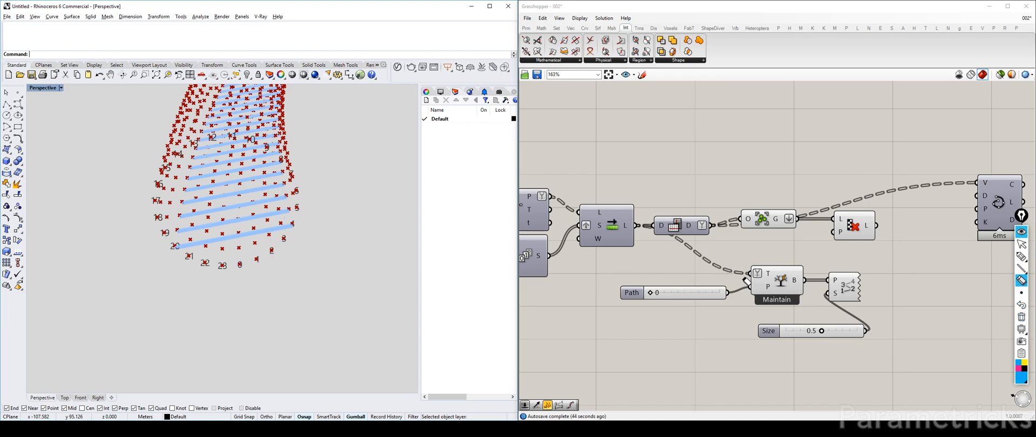
left_click(1022, 244)
Hide the preview of Tree Branch and Point List, move both with their sliders well below the main row, and nudge Group down.
left_click_drag(921, 370, 728, 257)
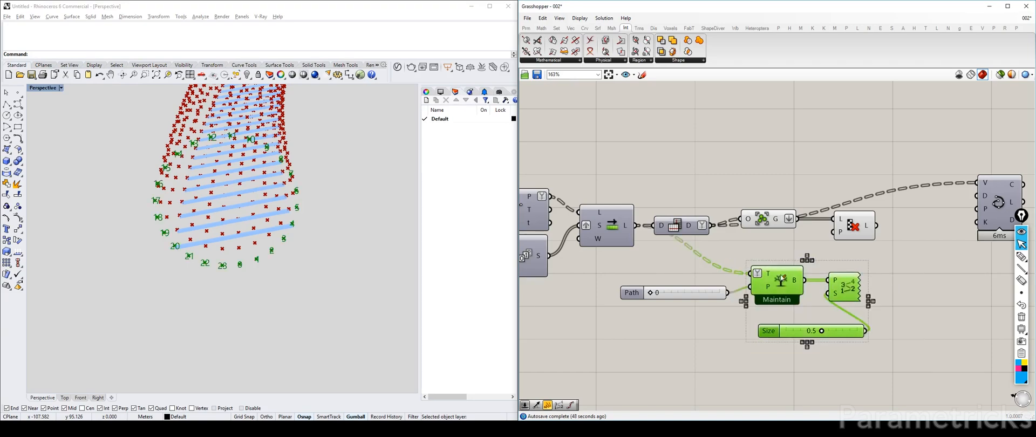
right_click_drag(870, 279, 752, 240)
left_click(776, 323)
left_click_drag(782, 344, 550, 216)
left_click_drag(656, 241, 674, 319)
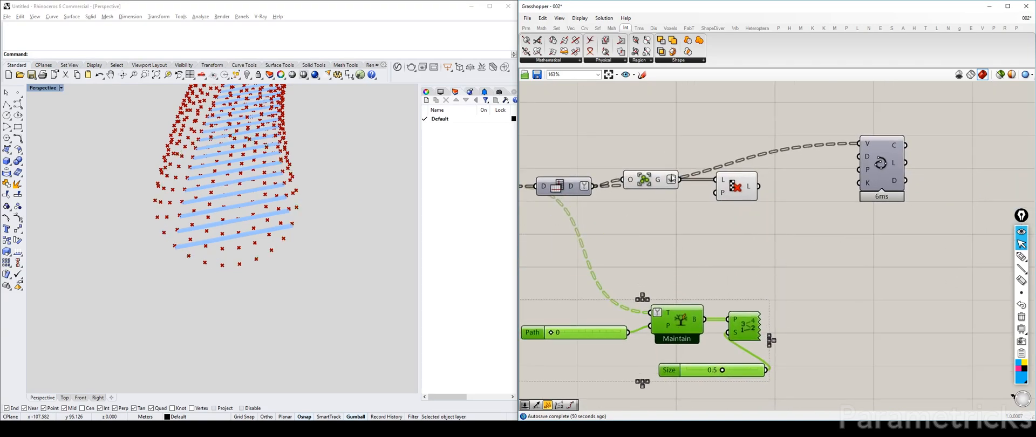
left_click_drag(644, 180, 641, 196)
Add a panel above Group containing 0, 0, 0, 1 on separate lines and turn off its multiline data so each line is an item.
double_click(641, 135)
type("'")
key("BackSpace")
type("\"")
key("Return")
left_click(641, 138)
double_click(642, 139)
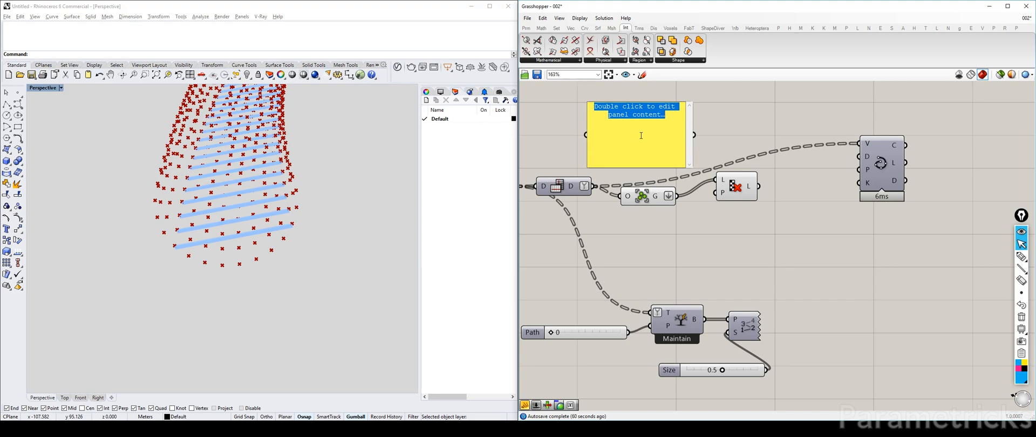
type("0")
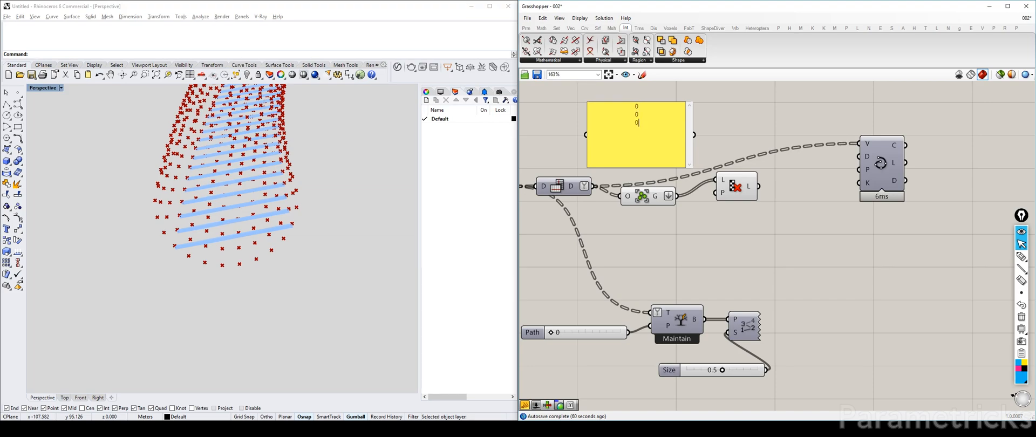
left_click(731, 120)
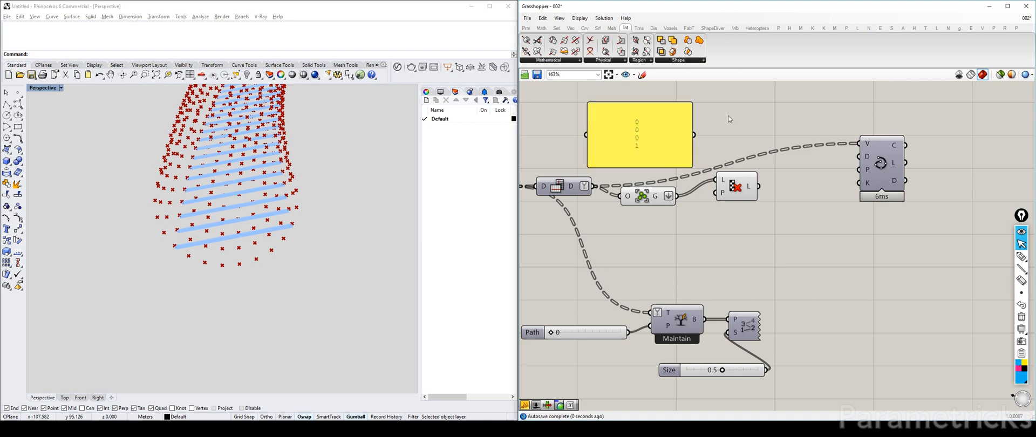
right_click(666, 131)
left_click(661, 145)
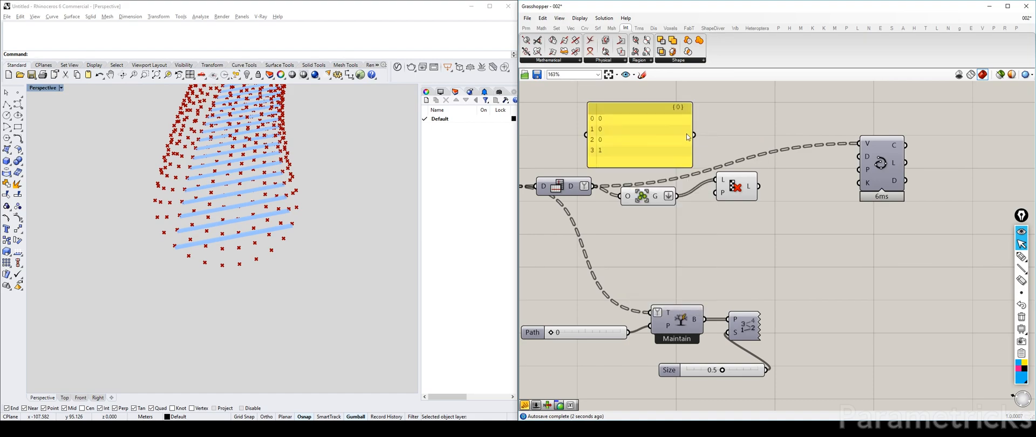
Connect the panel to Cull Pattern's P input and turn off Group's preview.
left_click_drag(694, 135, 716, 193)
left_click(662, 200)
key("ctrl+q")
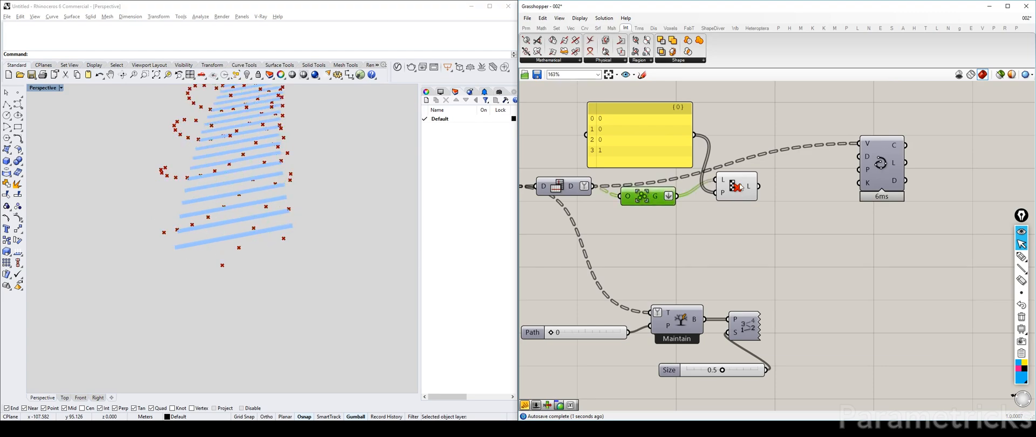
left_click(746, 191)
right_click_drag(406, 203, 399, 203)
Insert an Ungroup component between Cull Pattern's L output and Interpolate's V input, with Ungroup's preview off and Interpolate's on.
left_click_drag(758, 186, 859, 143)
double_click(768, 223)
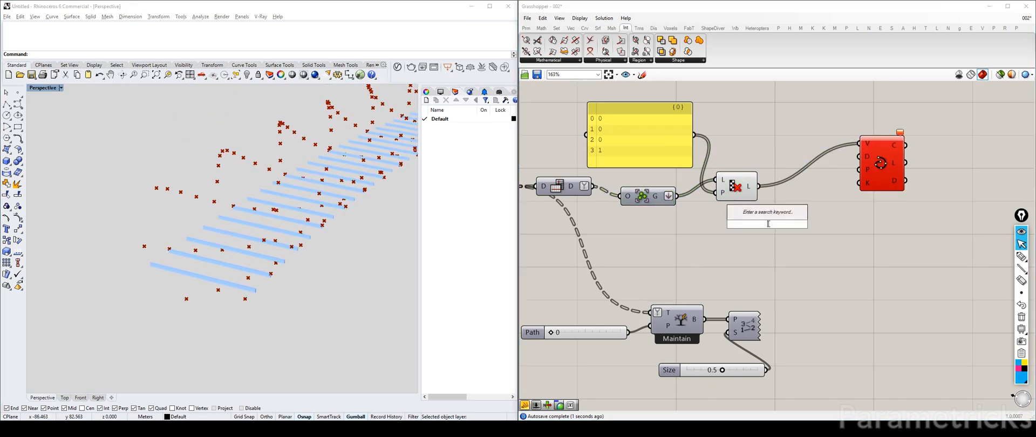
type("ungroup")
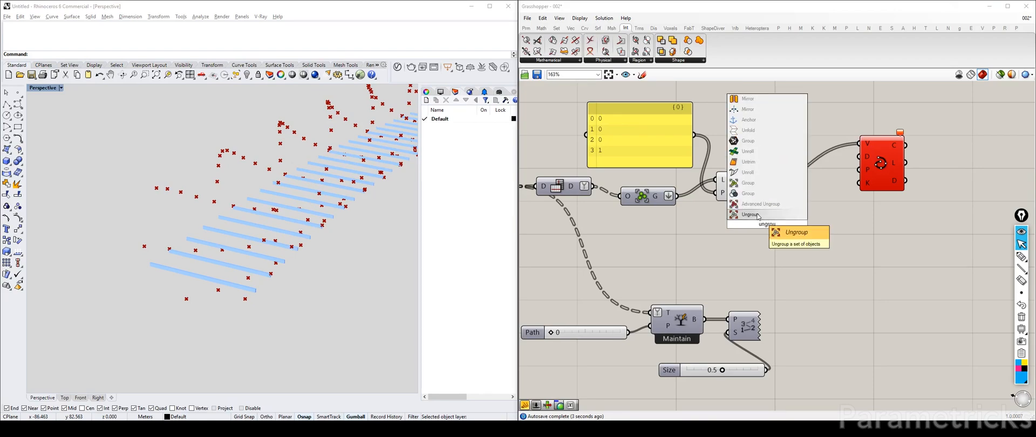
left_click(757, 214)
left_click_drag(758, 186, 859, 144)
left_click_drag(819, 213, 786, 194)
left_click(867, 240)
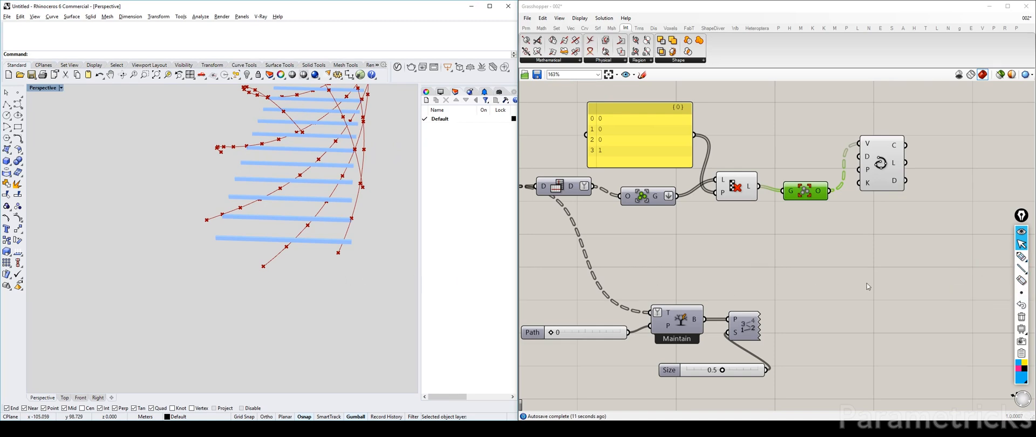
left_click(1023, 282)
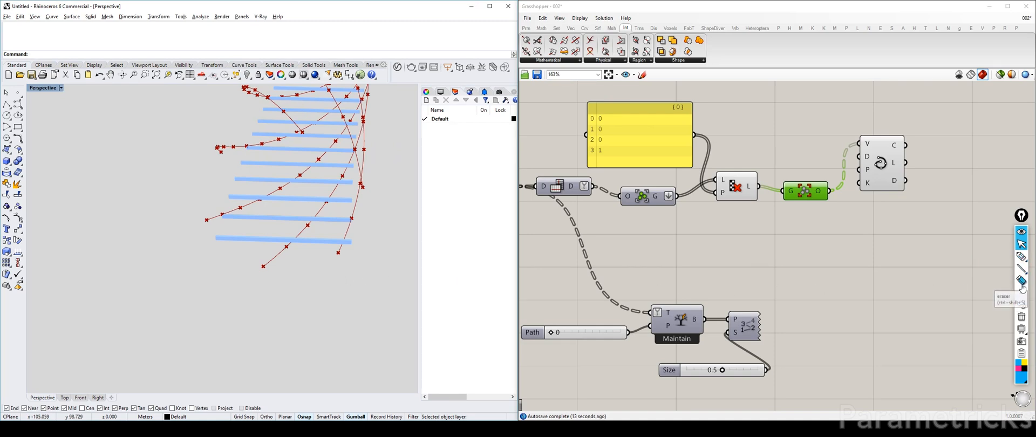
left_click(1022, 256)
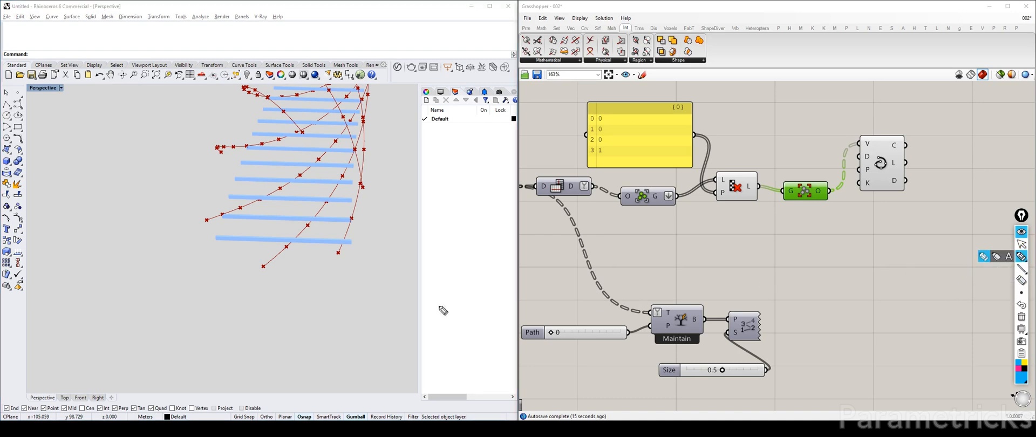
left_click_drag(358, 236, 356, 243)
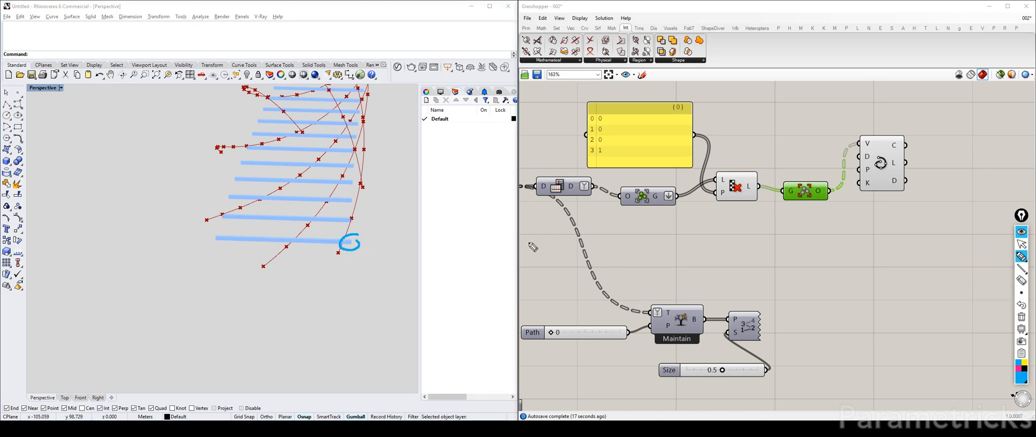
left_click(1021, 244)
left_click(1021, 317)
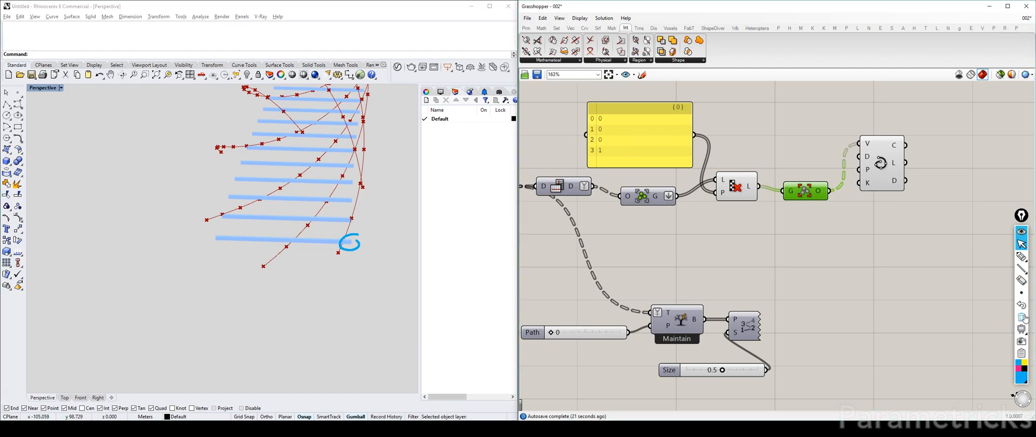
Change the cull pattern in the panel to 1, 0, 0, 0.
double_click(615, 140)
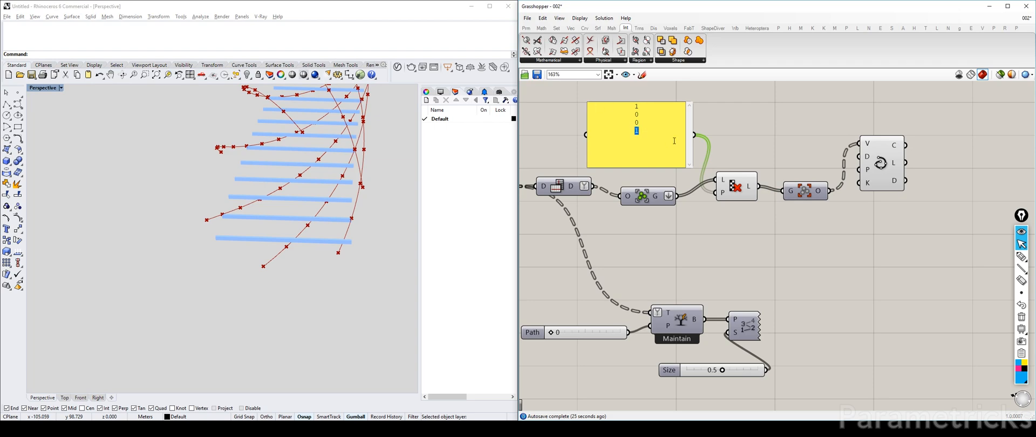
left_click(748, 128)
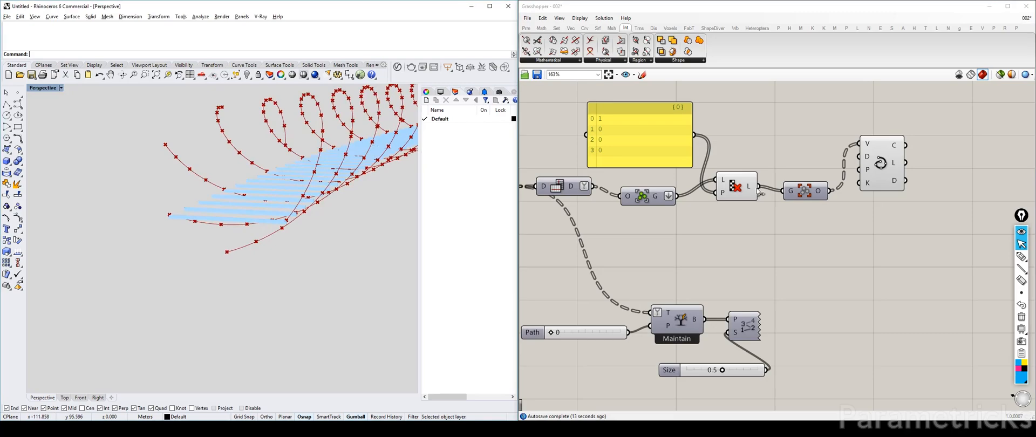
left_click(1021, 256)
left_click_drag(220, 247, 244, 246)
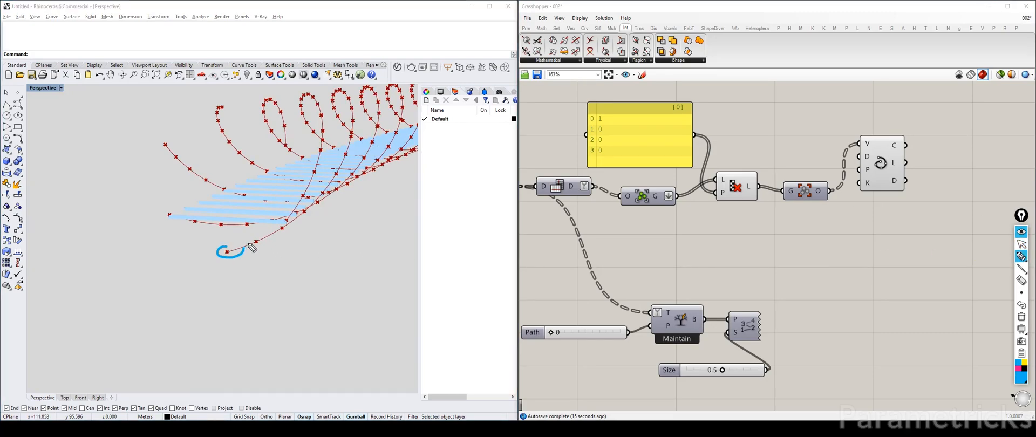
left_click_drag(287, 218, 283, 223)
left_click(1021, 244)
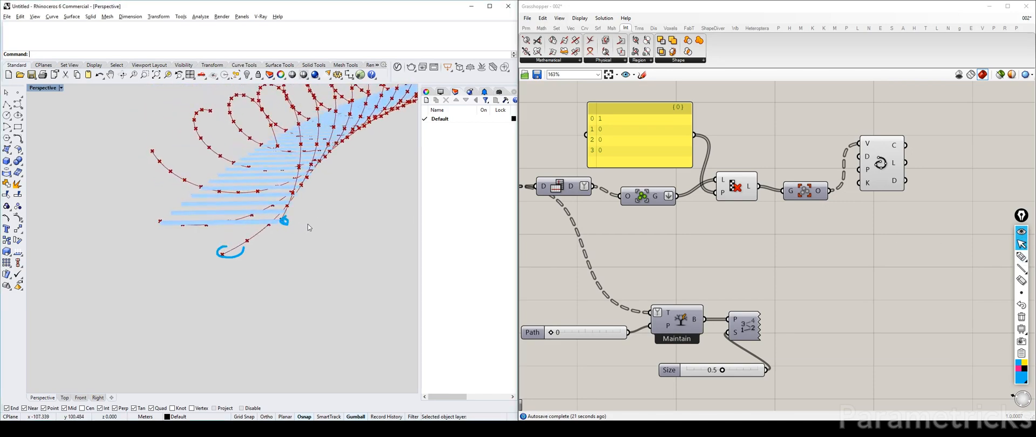
left_click(1022, 316)
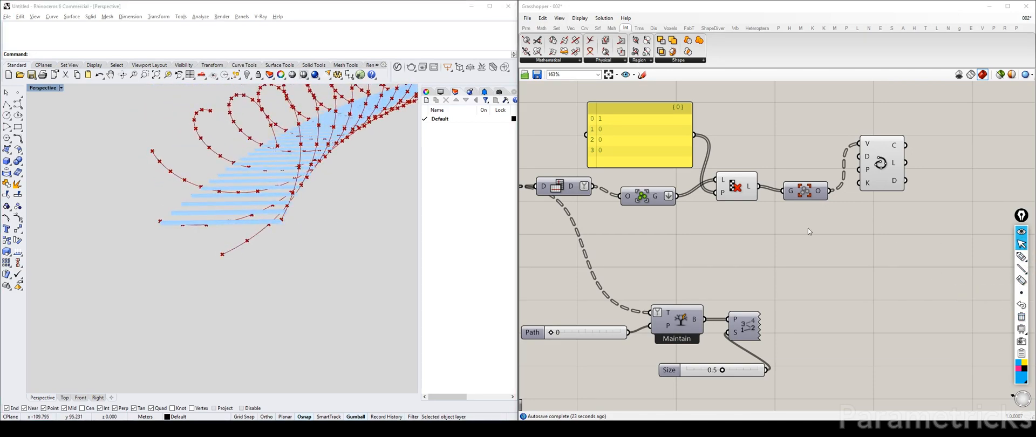
Shrink the cull pattern panel and place it neatly above the Group component.
right_click(653, 150)
mouse_move(628, 133)
left_mouse_down()
mouse_move(638, 128)
mouse_move(662, 148)
mouse_move(621, 134)
left_mouse_up()
left_click_drag(596, 102, 635, 104)
right_click_drag(360, 167, 380, 186)
right_click_drag(684, 128, 802, 166)
scroll(802, 167, "down", 3)
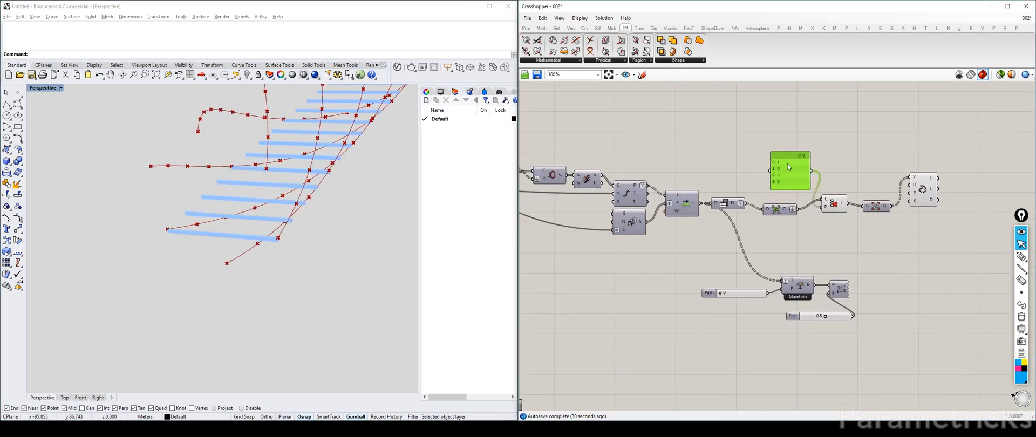
Trace the wires from the cull pattern panel through Divide Curve back to the definition's input parameters.
scroll(785, 173, "up", 2)
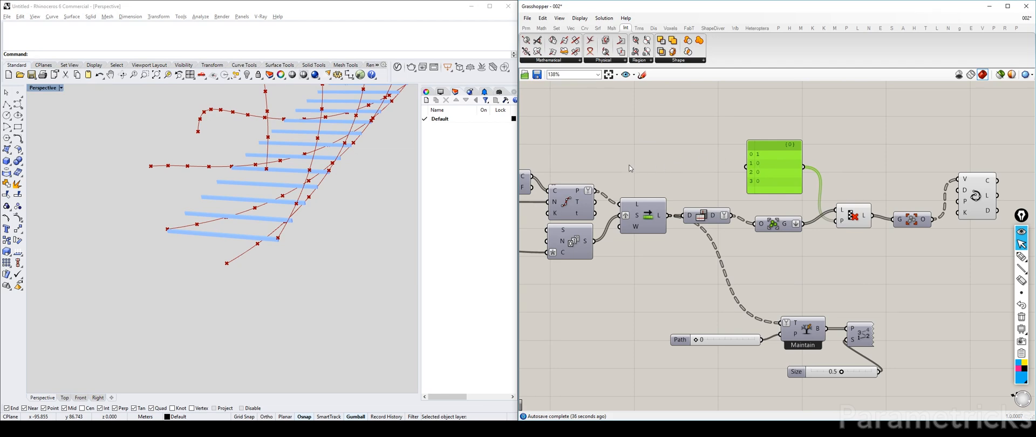
right_click_drag(640, 165, 914, 146)
right_click_drag(602, 151, 810, 165)
right_click_drag(606, 157, 680, 170)
left_click(647, 192)
right_click_drag(985, 174, 847, 166)
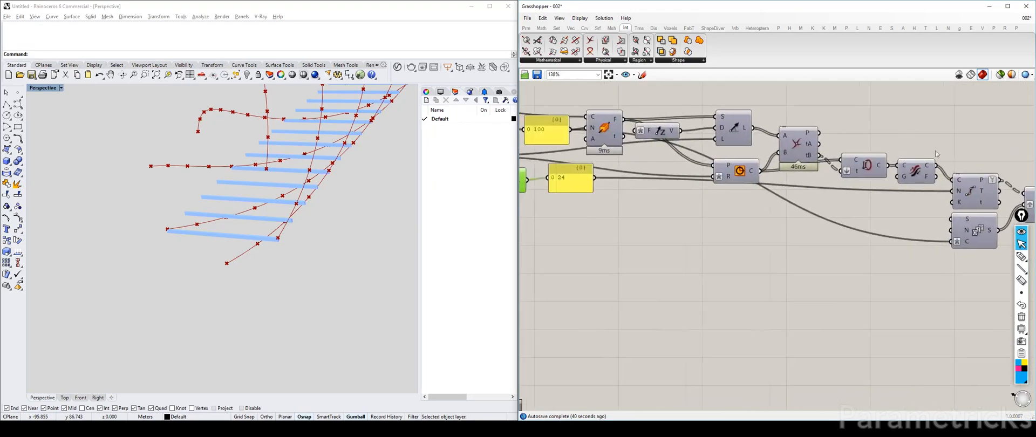
right_click_drag(620, 162, 871, 149)
left_click_drag(588, 84, 723, 89)
right_click_drag(960, 145, 561, 142)
right_click_drag(800, 131, 544, 119)
left_click(601, 135)
left_click_drag(601, 135, 587, 142)
right_click_drag(638, 186, 776, 214)
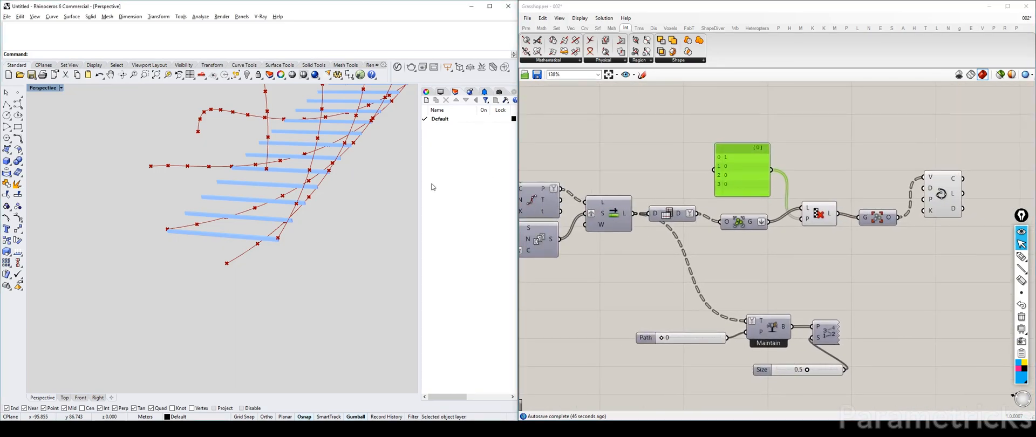
right_click_drag(547, 184, 944, 167)
right_click_drag(612, 142, 766, 178)
right_click_drag(887, 165, 660, 165)
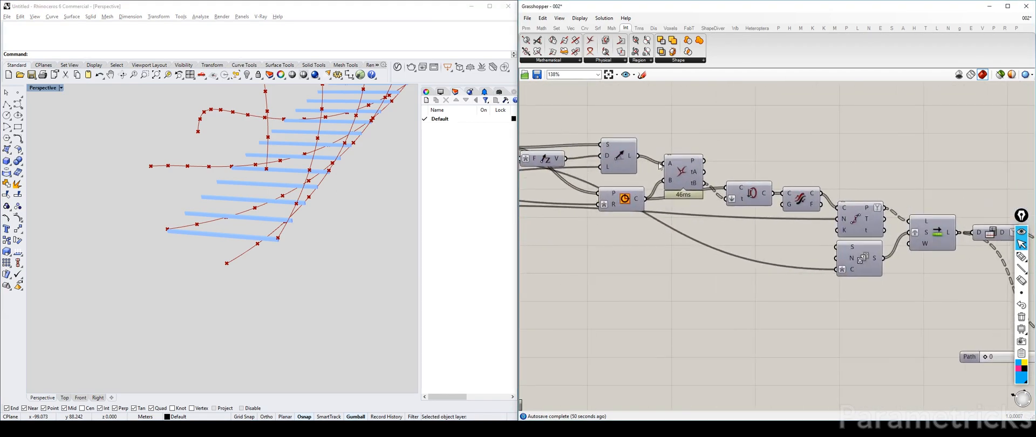
left_click(868, 219)
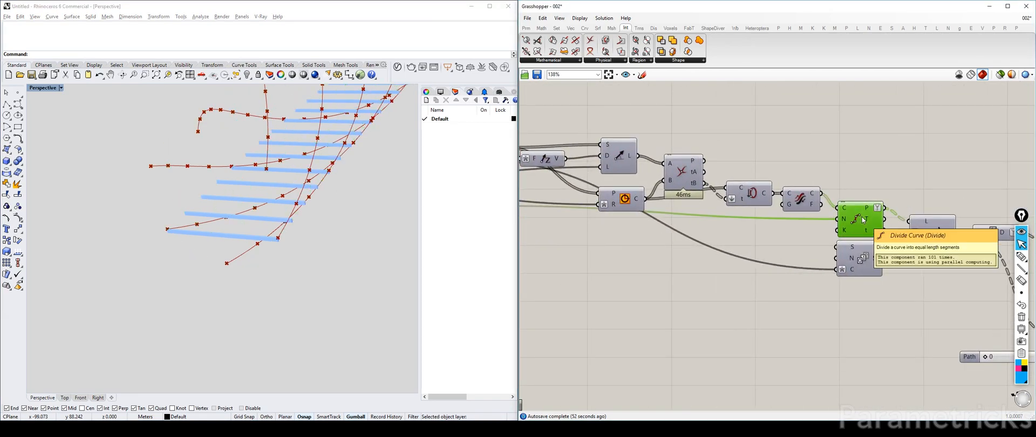
right_click_drag(868, 219, 590, 206)
left_click(785, 178)
left_click_drag(785, 178, 756, 176)
right_click_drag(666, 172, 750, 183)
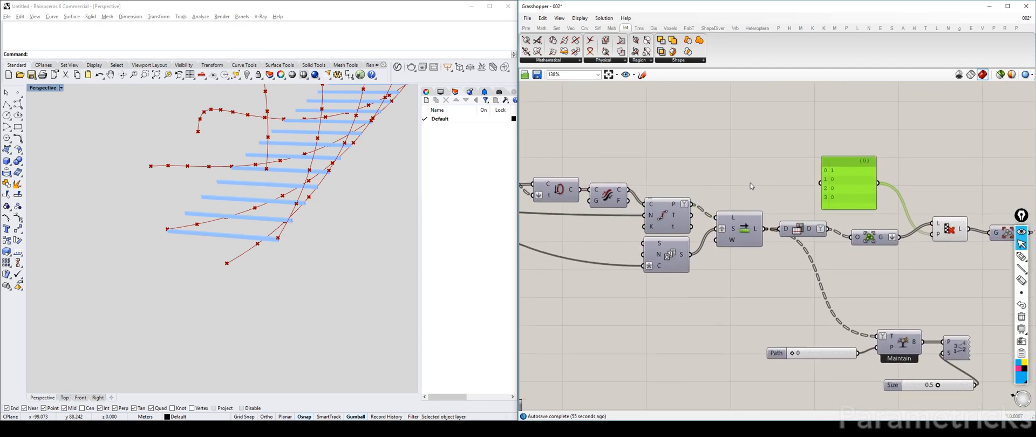
Shift the multiplication result panel slightly further away from the Multiplication component.
left_click(657, 171)
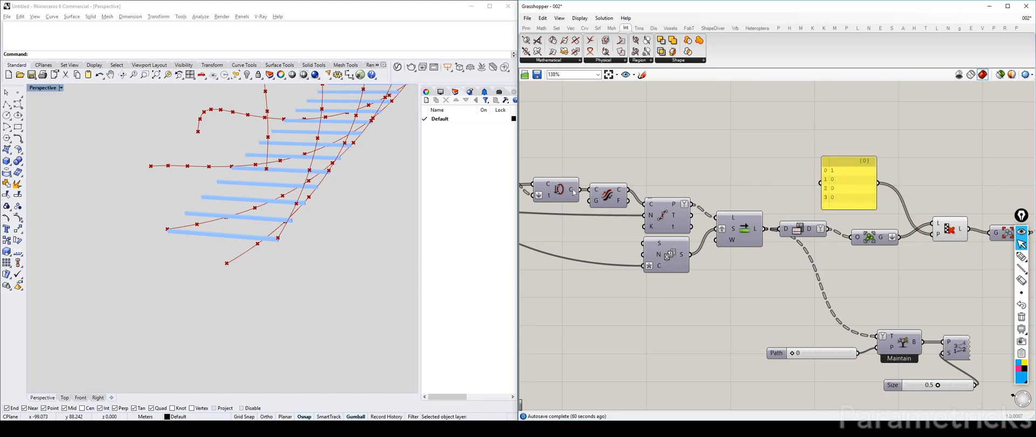
right_click_drag(656, 172, 842, 144)
right_click_drag(540, 177, 757, 176)
left_click_drag(665, 182, 706, 206)
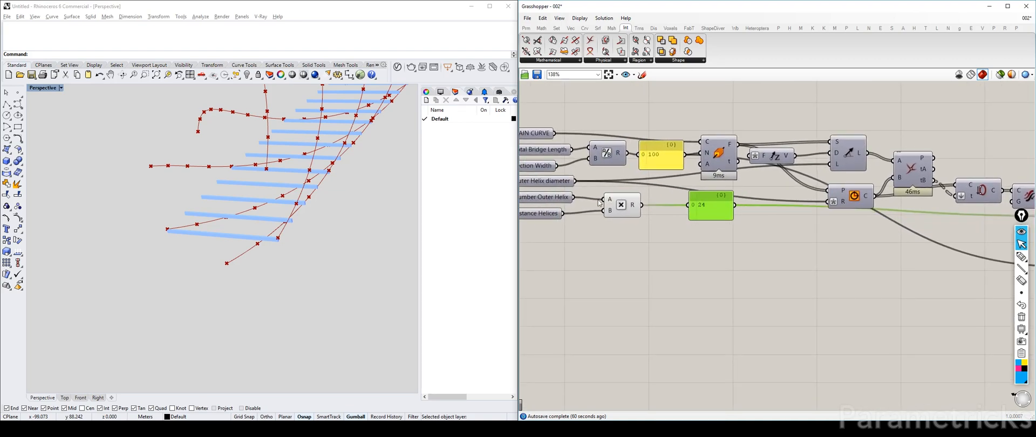
Examine the Number Outer Helix and Distance Helices parameters feeding the Multiplication component.
right_click_drag(550, 197, 620, 206)
left_click(623, 208)
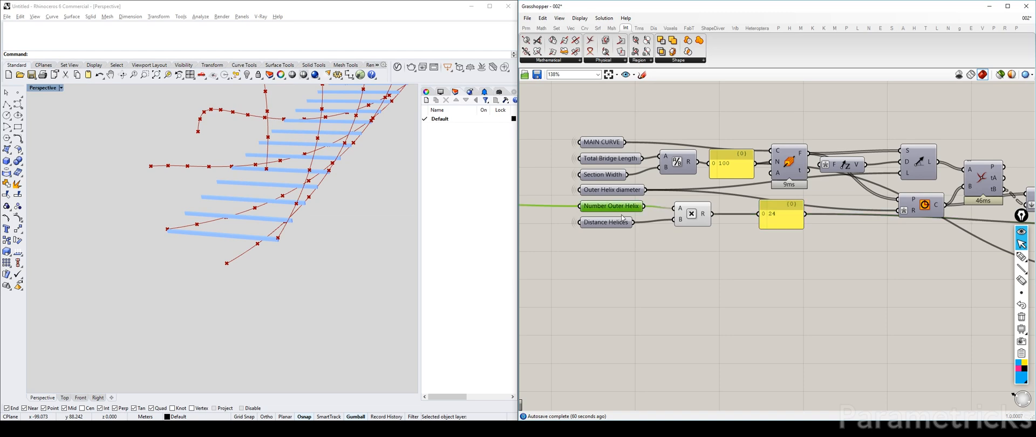
left_click(611, 226)
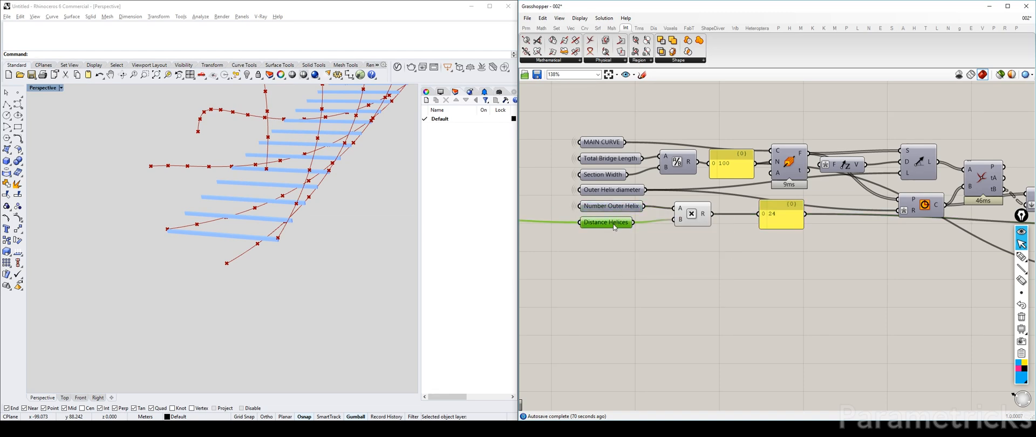
double_click(699, 246)
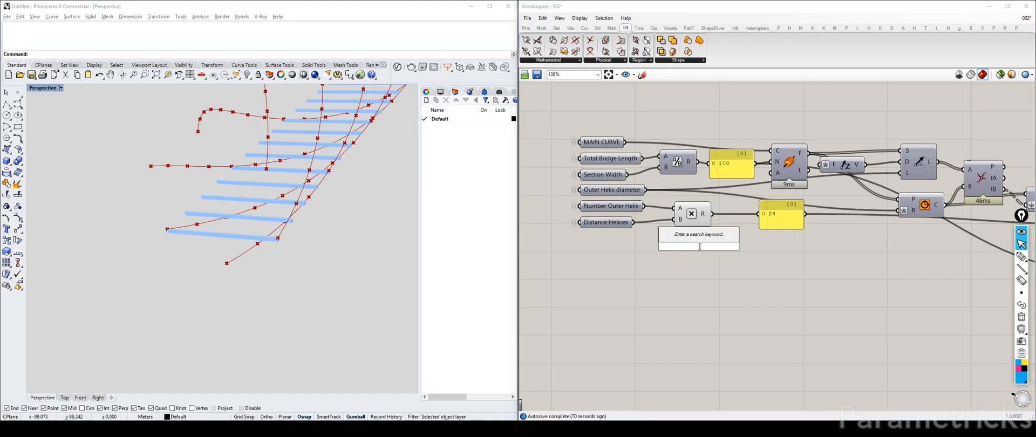
left_click(614, 235)
Insert a Range component above the Divide Curve component.
scroll(604, 253, "down", 3)
right_click_drag(960, 238, 653, 190)
scroll(738, 181, "up", 2)
right_click_drag(564, 146, 685, 153)
double_click(685, 153)
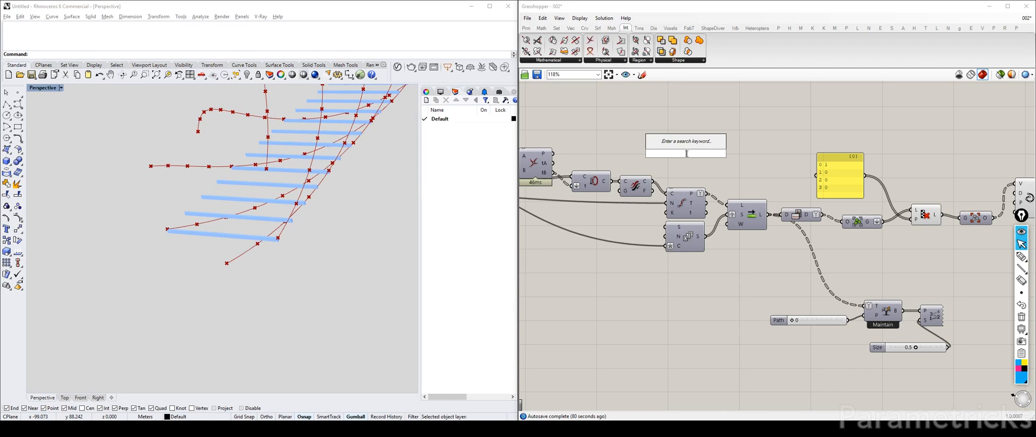
type("range")
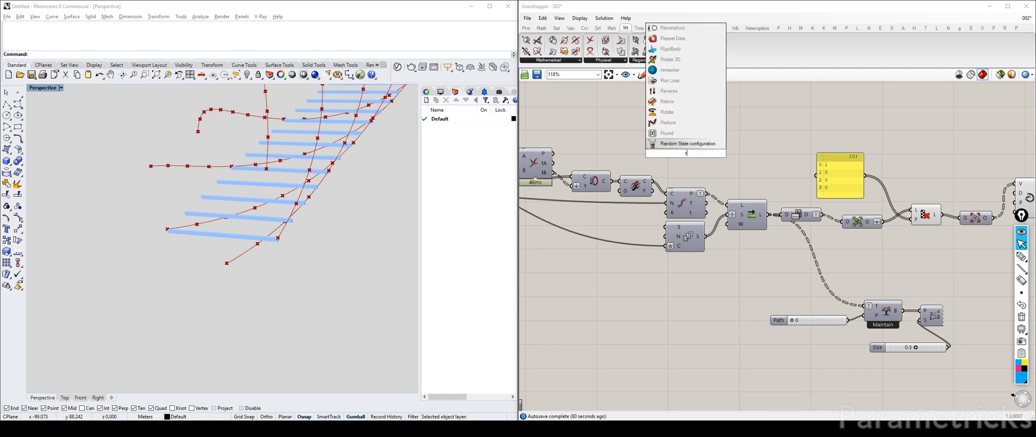
key("Return")
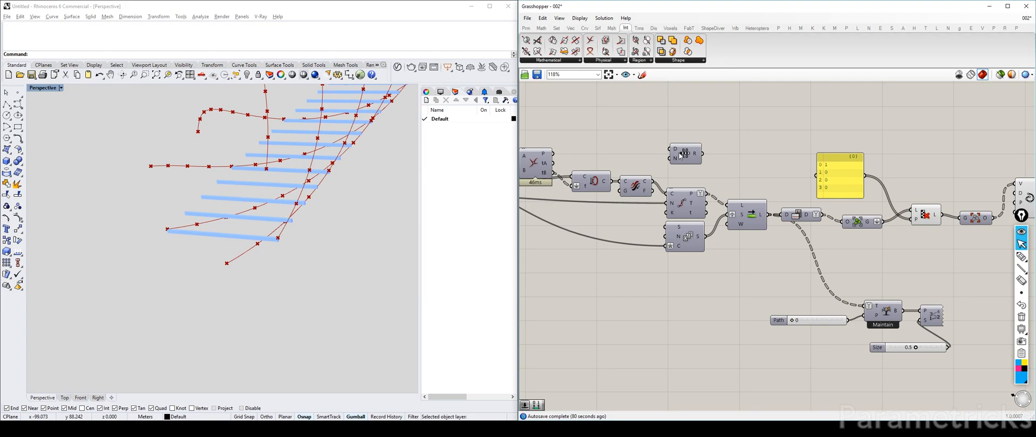
Connect the Distance Helices parameter to Range's N input.
right_click_drag(681, 156, 764, 127)
scroll(764, 127, "down", 3)
scroll(757, 129, "up", 4)
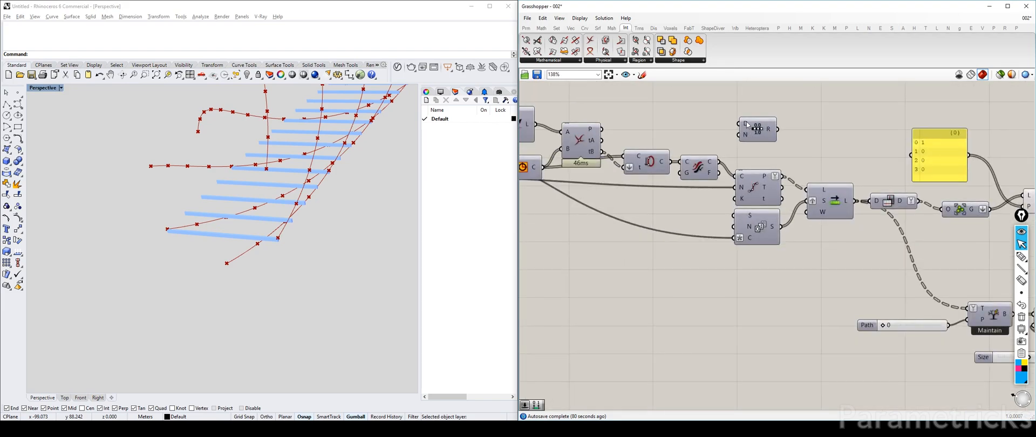
mouse_move(743, 142)
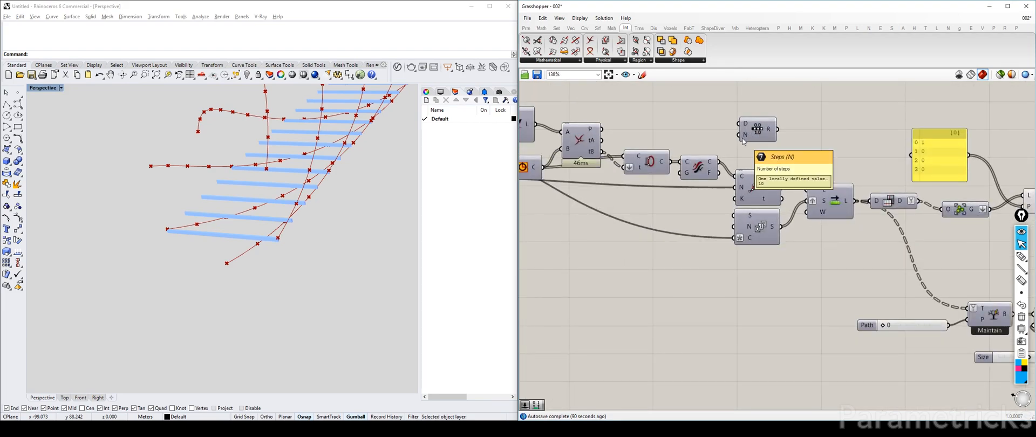
scroll(755, 153, "down", 4)
right_click_drag(755, 154, 861, 138)
scroll(587, 157, "up", 3)
left_click_drag(584, 156, 998, 114)
right_click_drag(1003, 116, 614, 140)
Attach a test panel to Range's R output and place it above the cull pattern panel.
left_click_drag(779, 154, 743, 122, "alt")
left_click_drag(639, 133, 722, 126)
left_click_drag(749, 139, 697, 142)
scroll(685, 115, "up", 2)
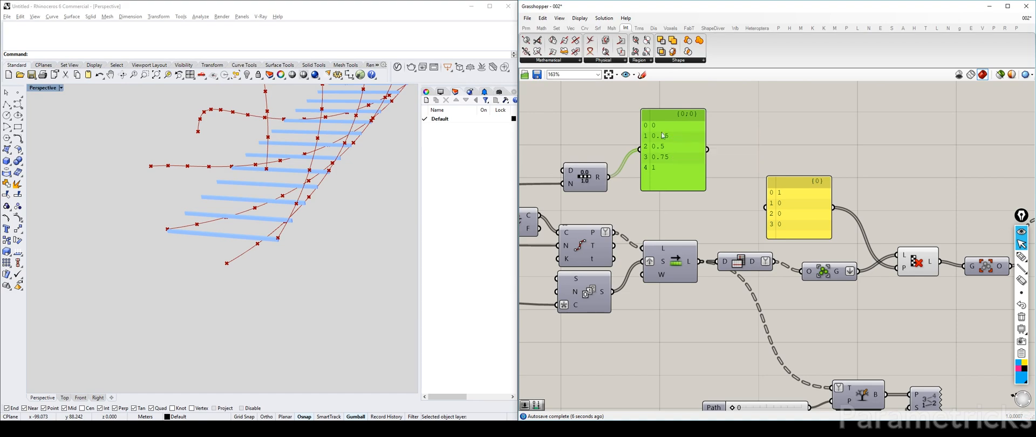
left_click_drag(659, 128, 736, 94)
Add the expression round(x) to Range's R output.
left_click_drag(594, 186, 608, 176)
right_click(611, 168)
left_click(669, 159)
right_click(607, 166)
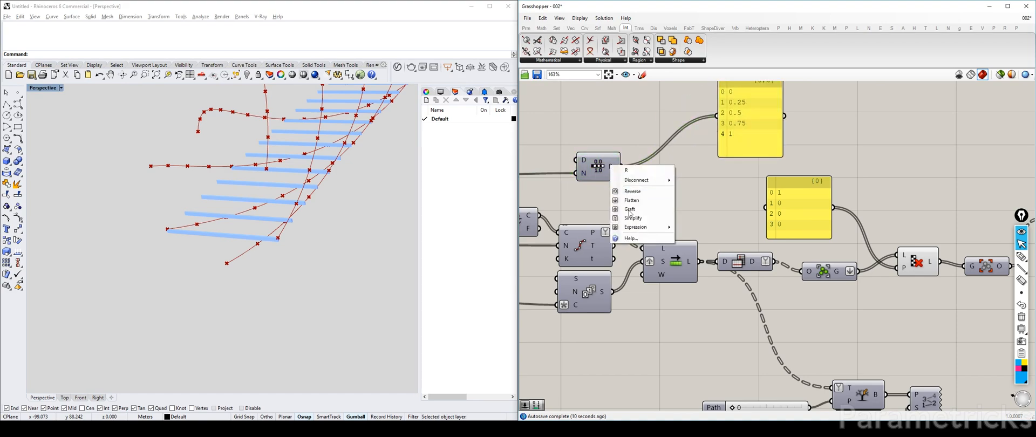
mouse_move(642, 227)
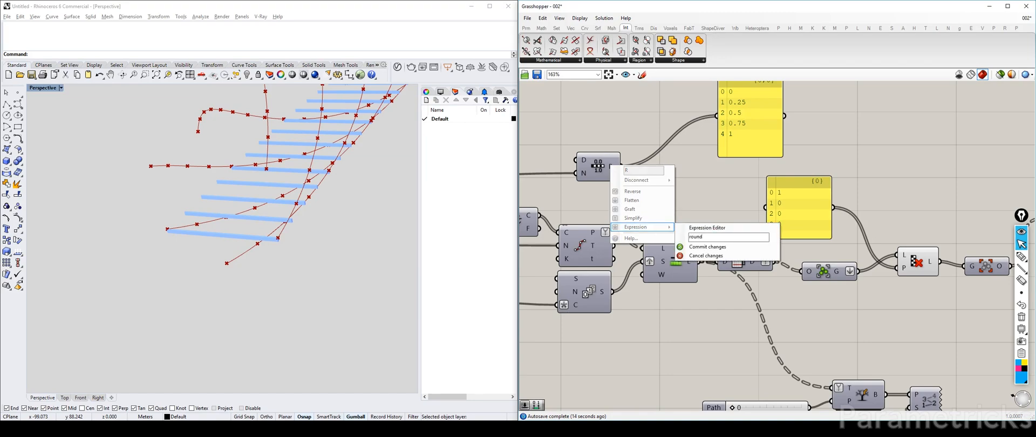
left_click(707, 246)
right_click_drag(742, 154, 714, 178)
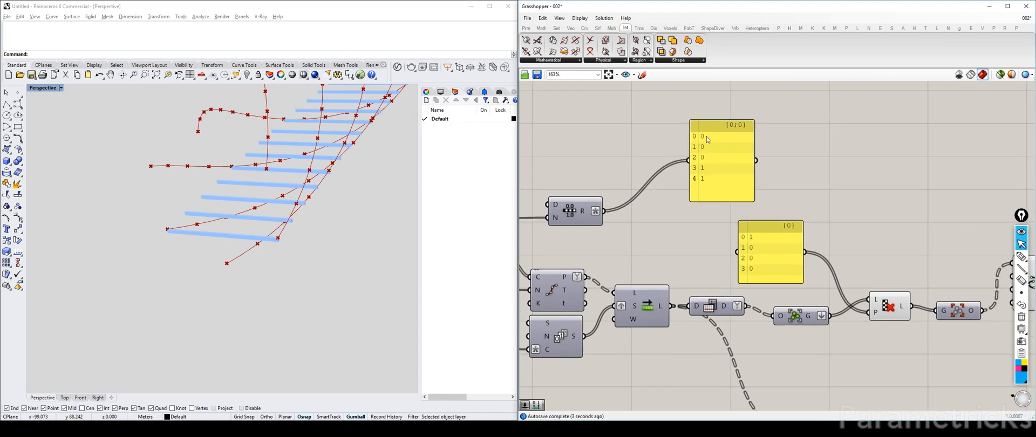
Add the expression x-1 to Range's N input.
right_click(554, 217)
mouse_move(599, 295)
type("x-1")
left_click(672, 315)
Set the expression on Range's R output to floor(x).
right_click(583, 211)
mouse_move(604, 270)
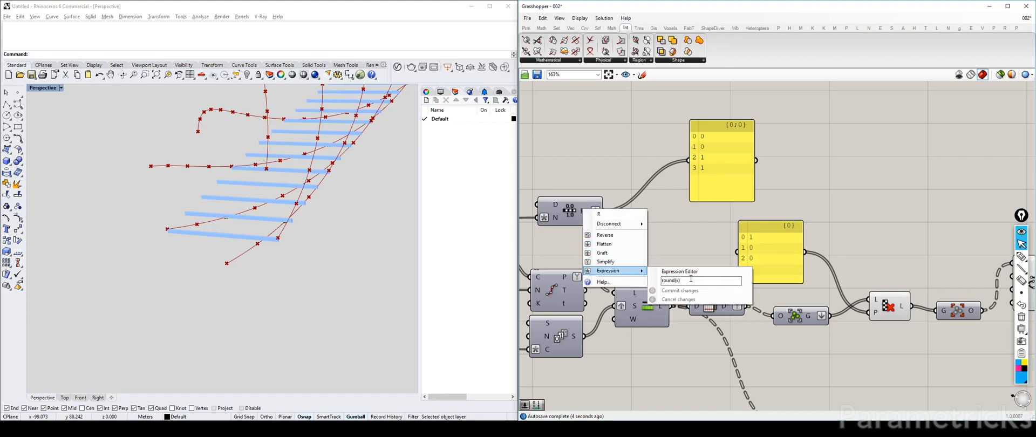
type("floor")
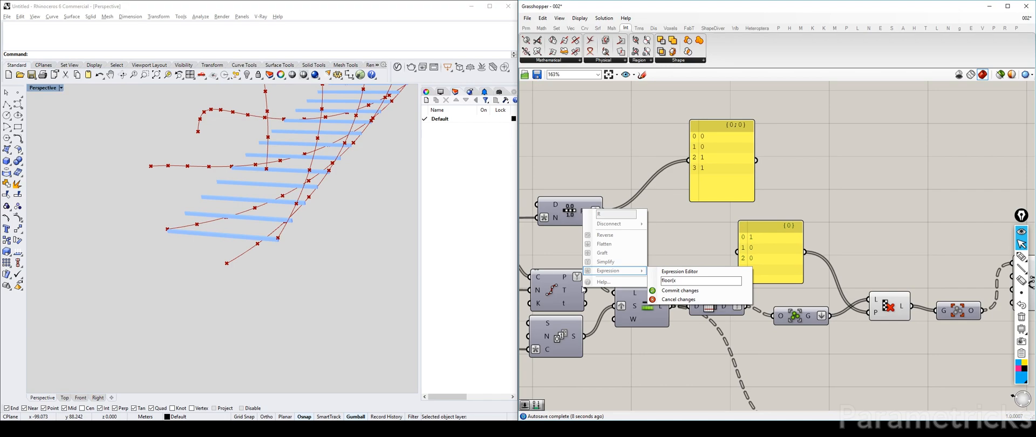
left_click(678, 290)
Move Range and its test panel closer to the cull pattern panel, and reverse Range's R output.
left_click_drag(687, 199, 711, 216)
left_click_drag(577, 212, 626, 239)
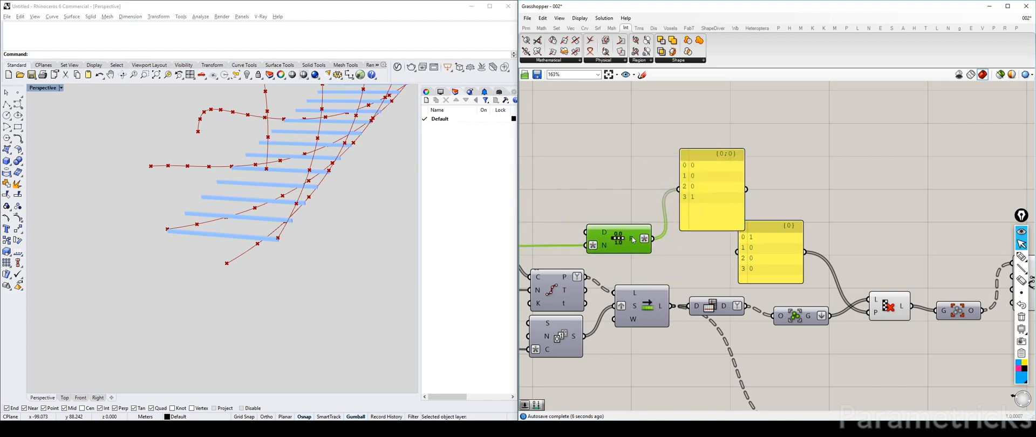
right_click(633, 238)
left_click(654, 263)
Delete Range's test panel and connect its R output to the cull pattern panel.
left_click_drag(709, 210, 776, 170)
key("Delete")
left_click_drag(667, 239, 771, 255)
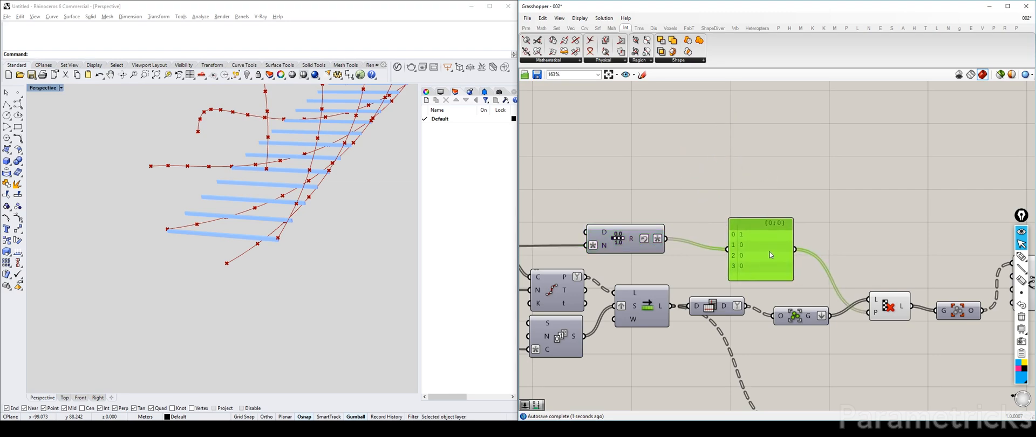
Check the Range-driven cull pattern and the Distance Helices parameter that controls it.
right_click_drag(879, 303, 754, 258)
left_click(762, 269)
right_click_drag(696, 206, 878, 169)
scroll(652, 151, "down", 3)
right_click_drag(651, 151, 1008, 136)
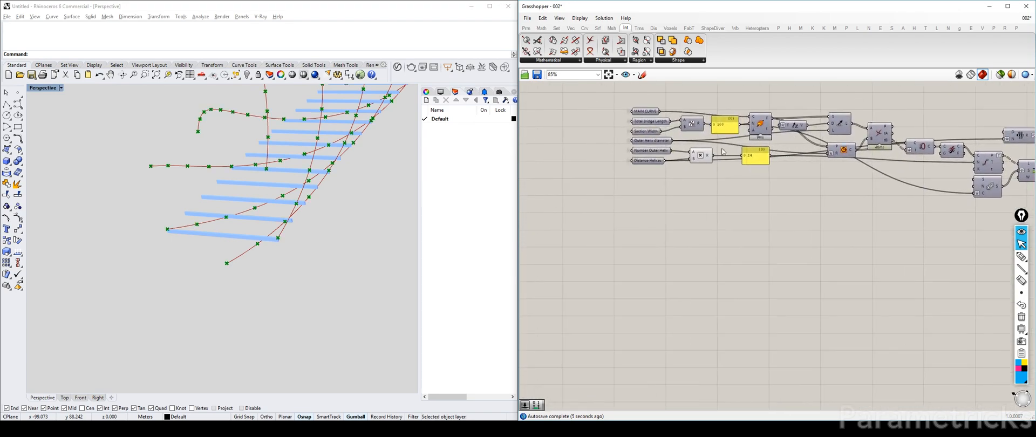
scroll(623, 153, "up", 3)
left_click(663, 168)
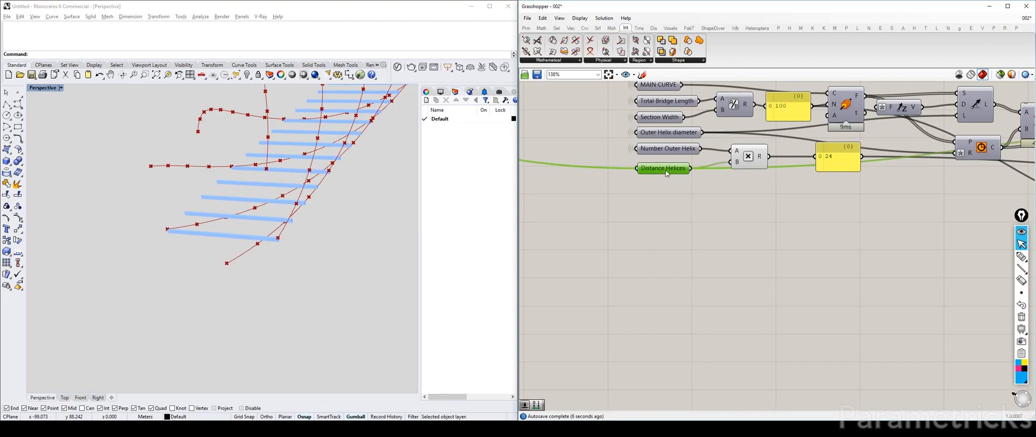
right_click(668, 172)
left_click(876, 209)
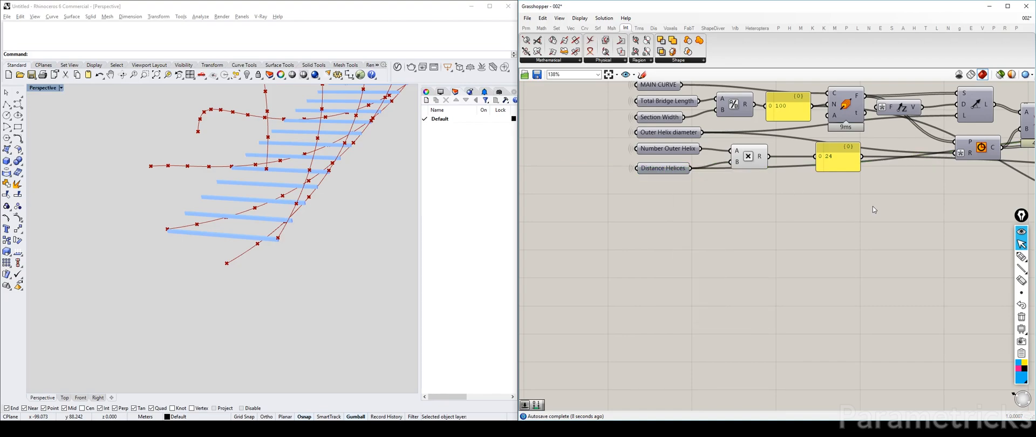
scroll(876, 209, "down", 2)
right_click_drag(874, 208, 689, 201)
right_click_drag(1015, 161, 661, 175)
scroll(716, 180, "up", 2)
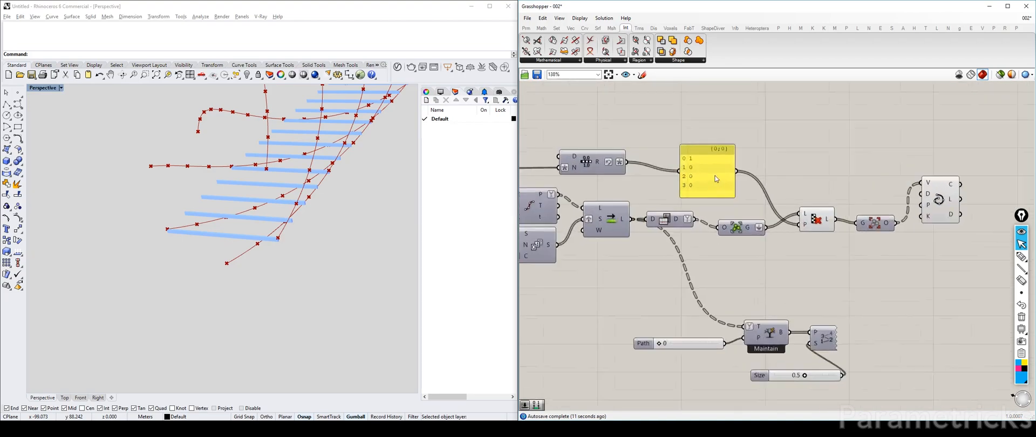
Turn off the preview of the Cull Pattern component.
scroll(716, 179, "up", 1)
right_click_drag(842, 209, 695, 209)
left_click(664, 205)
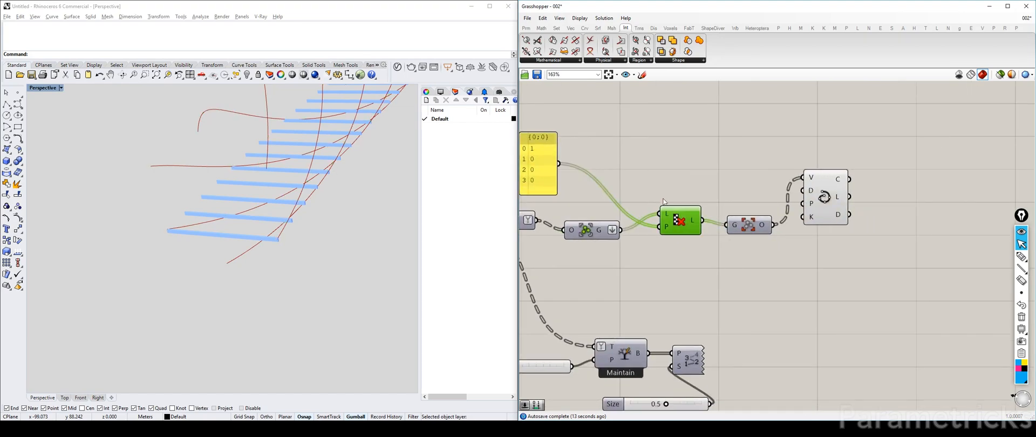
left_click(712, 220)
Select the Interpolate component and inspect its outer helix curves around the bridge deck in the Perspective viewport.
left_click(825, 203)
left_click(835, 248)
left_click(826, 207)
right_click_drag(246, 214, 217, 238)
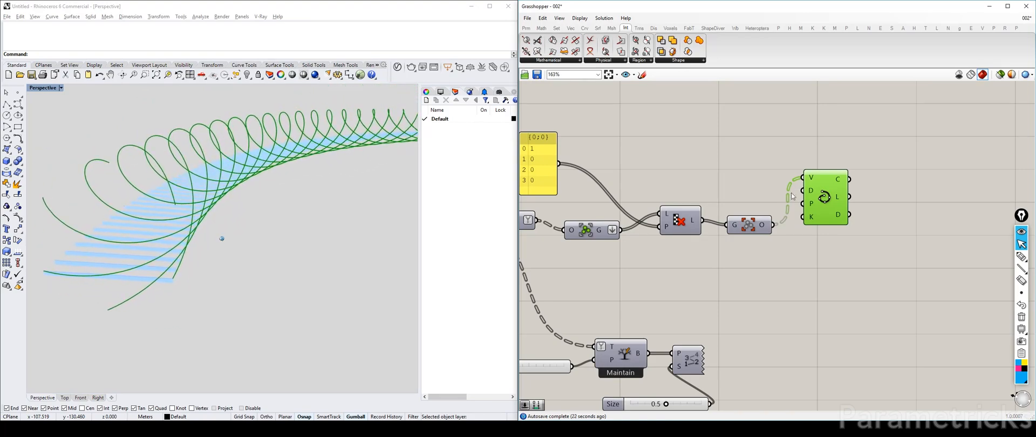
left_click(794, 188)
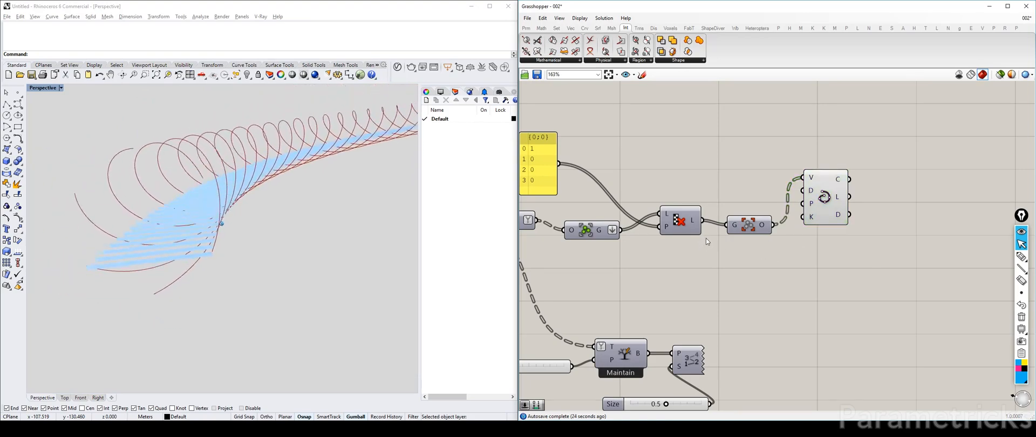
left_click(178, 165)
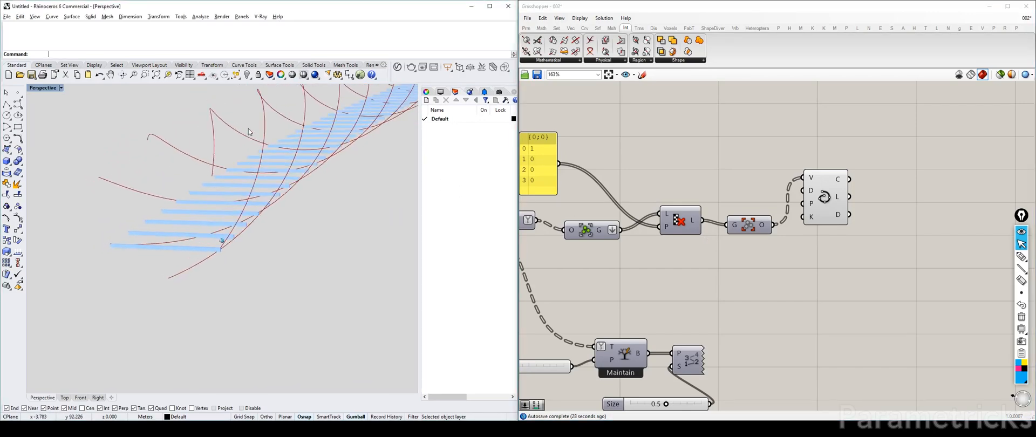
Examine the helix bridge reference photo in IrfanView, outlining two of its arches with temporary marks, and return to the model.
mouse_move(1022, 258)
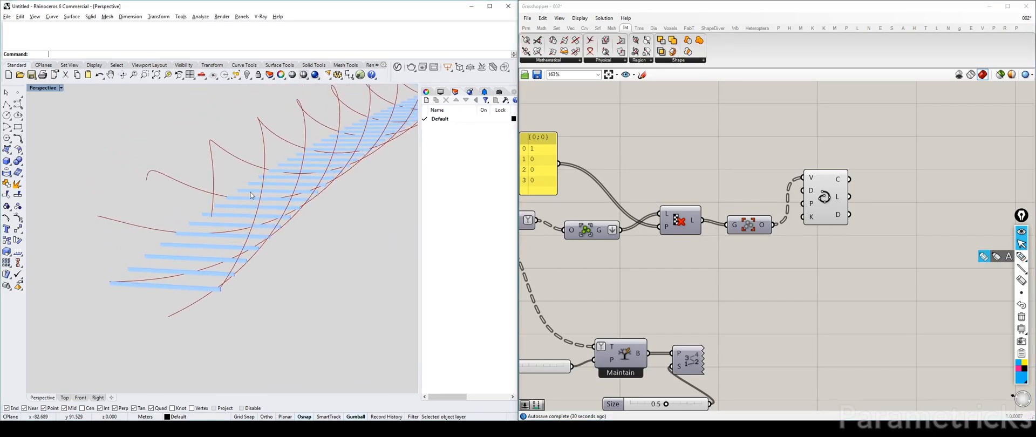
key("alt+Tab")
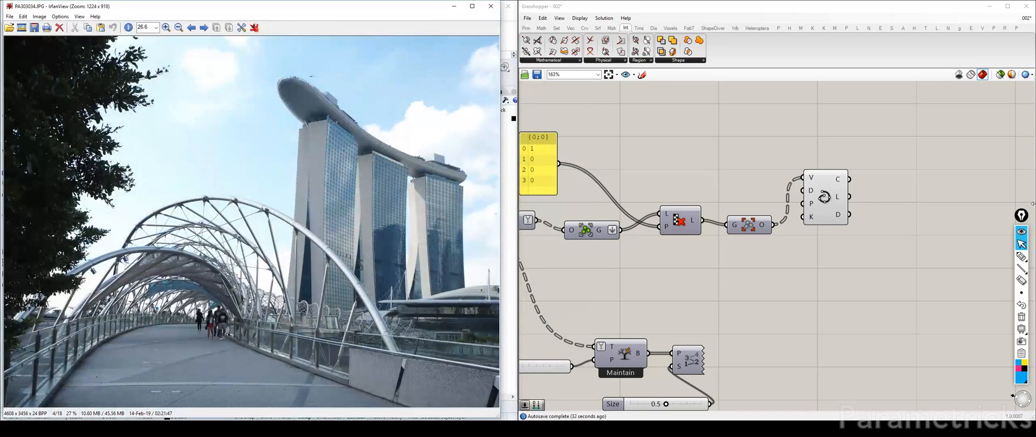
mouse_move(256, 254)
left_mouse_down()
mouse_move(116, 249)
mouse_move(105, 291)
mouse_move(46, 305)
mouse_move(89, 346)
left_mouse_up()
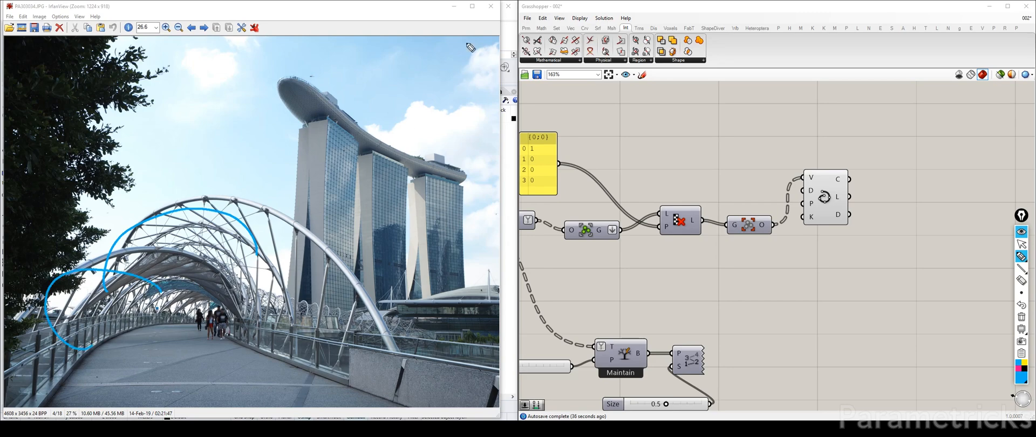
left_click(1021, 244)
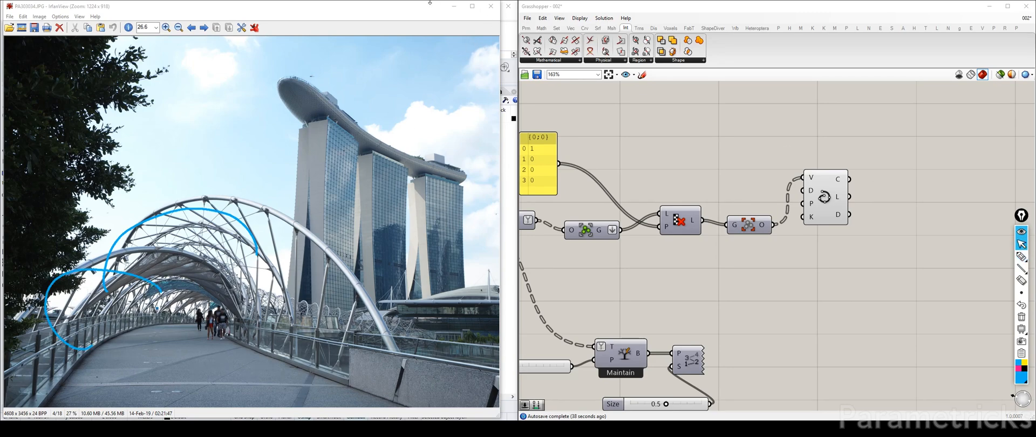
left_click(1021, 317)
left_click(454, 6)
Examine the culling components and the outer helix curves, marking the curve ends and bridge direction with temporary strokes.
left_click(1022, 257)
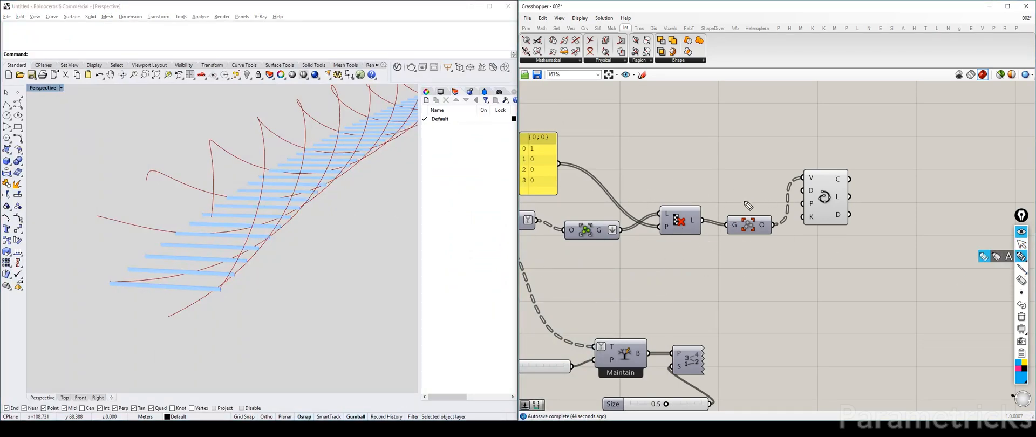
left_click_drag(718, 191, 740, 204)
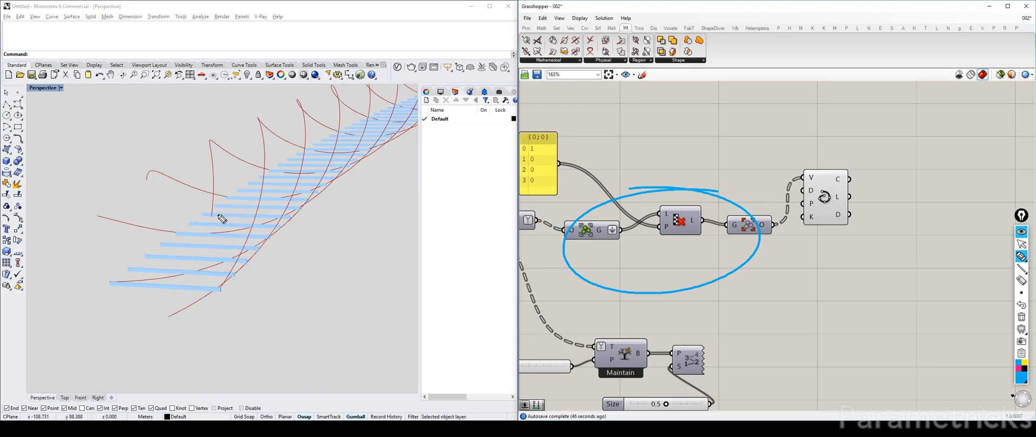
left_click_drag(211, 217, 207, 160)
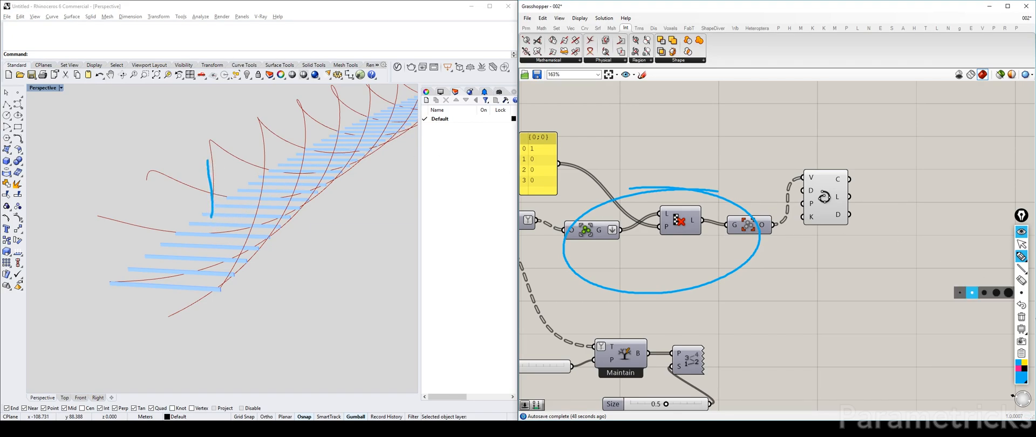
left_click(1017, 370)
mouse_move(211, 218)
left_mouse_down()
mouse_move(210, 153)
mouse_move(266, 169)
left_mouse_up()
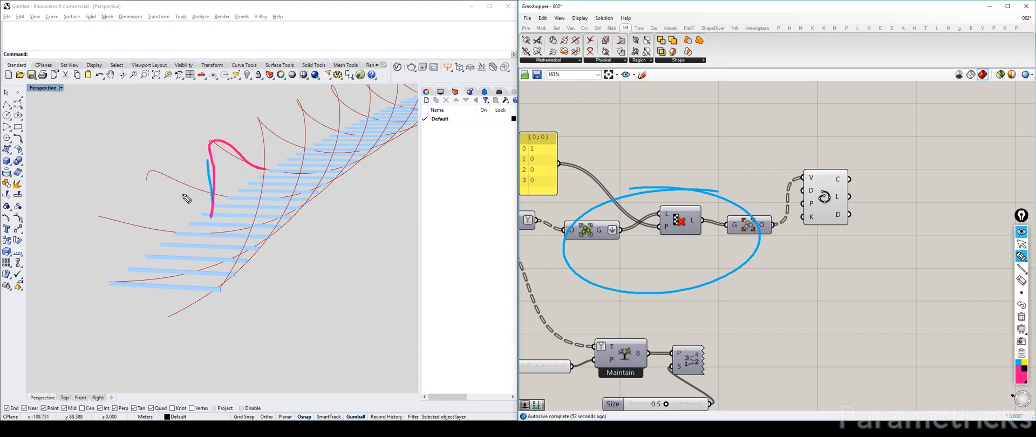
left_click_drag(145, 180, 226, 196)
left_click_drag(98, 217, 172, 236)
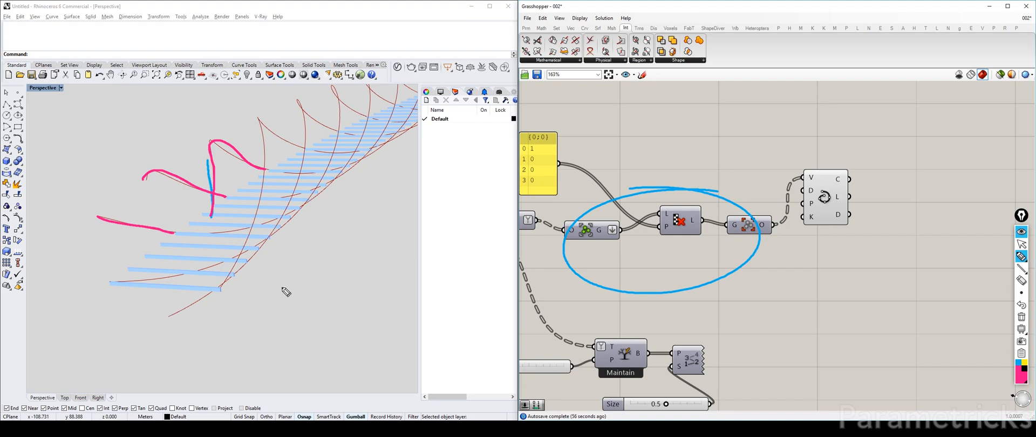
mouse_move(314, 281)
left_mouse_down()
mouse_move(386, 206)
mouse_move(375, 230)
left_mouse_up()
left_click(1025, 262)
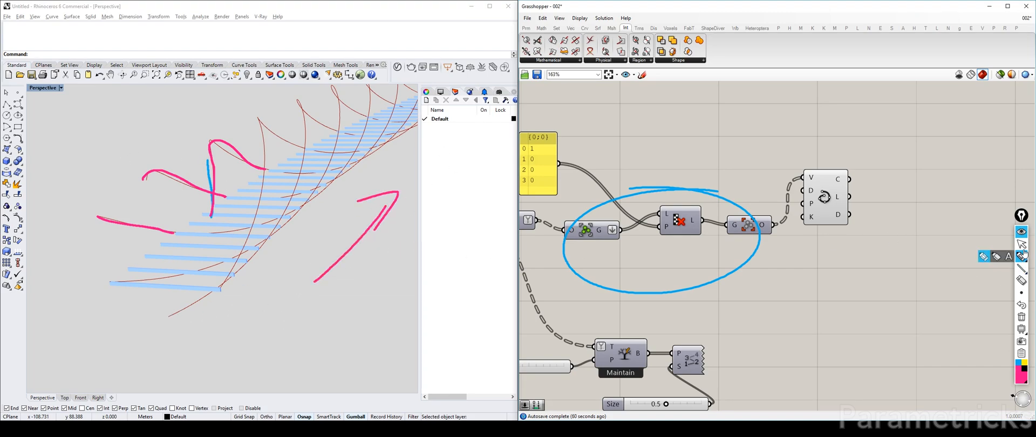
left_click(1021, 244)
right_click_drag(270, 205, 241, 198)
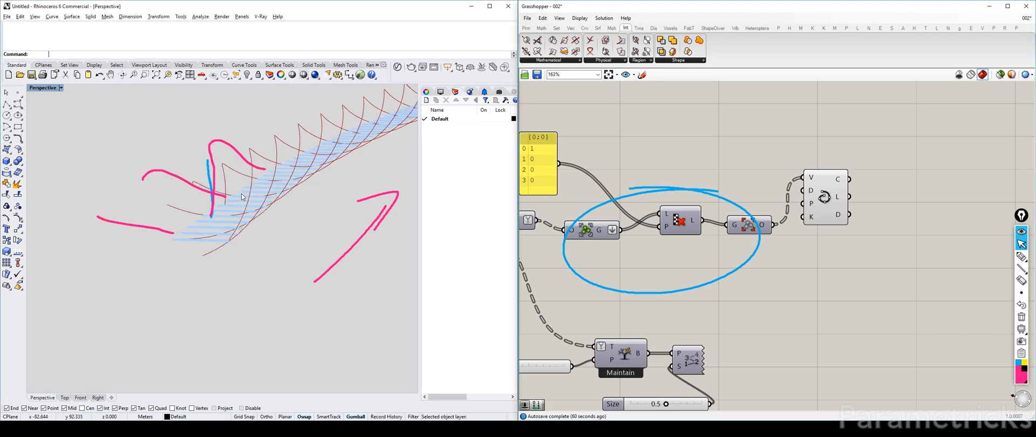
left_click(1020, 317)
mouse_move(328, 204)
right_mouse_down()
mouse_move(353, 214)
mouse_move(225, 234)
mouse_move(331, 273)
mouse_move(186, 260)
right_mouse_up()
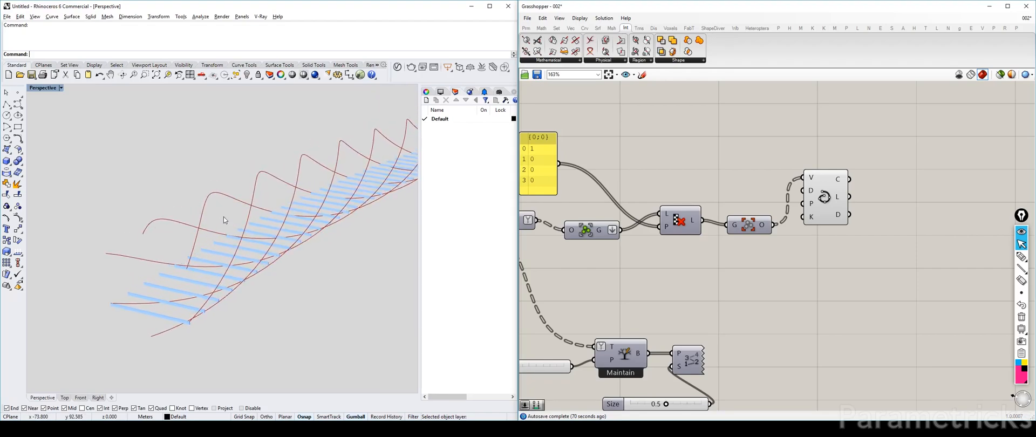
Reposition the cull pattern panel and the Interpolate component to tidy the end of the helix definition.
left_click(788, 279)
scroll(807, 238, "down", 3)
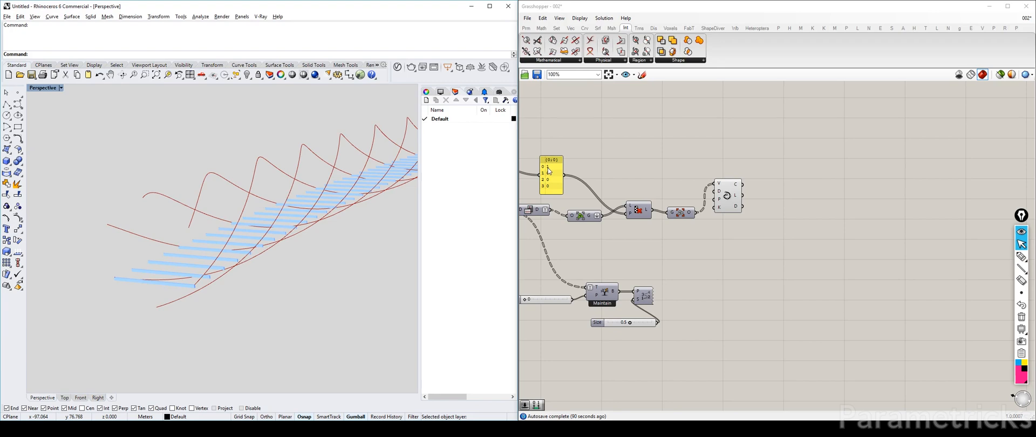
mouse_move(552, 174)
left_mouse_down()
mouse_move(542, 171)
mouse_move(564, 163)
left_mouse_up()
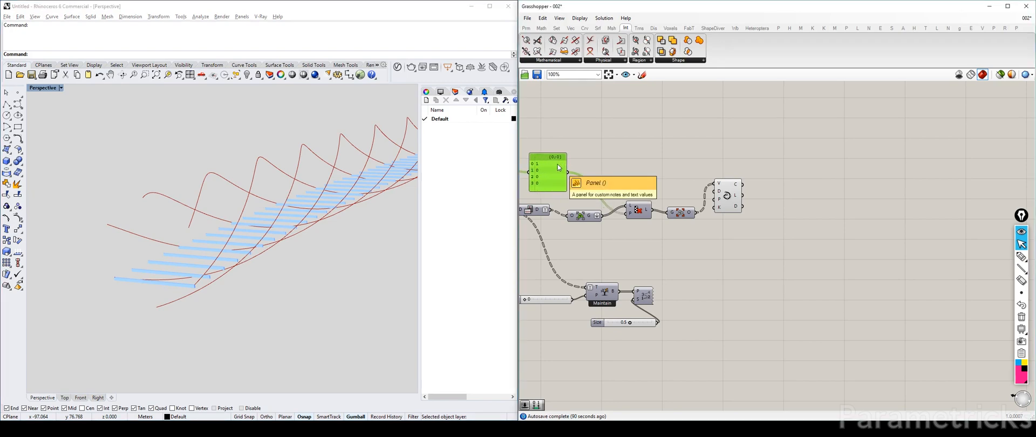
left_click(590, 145)
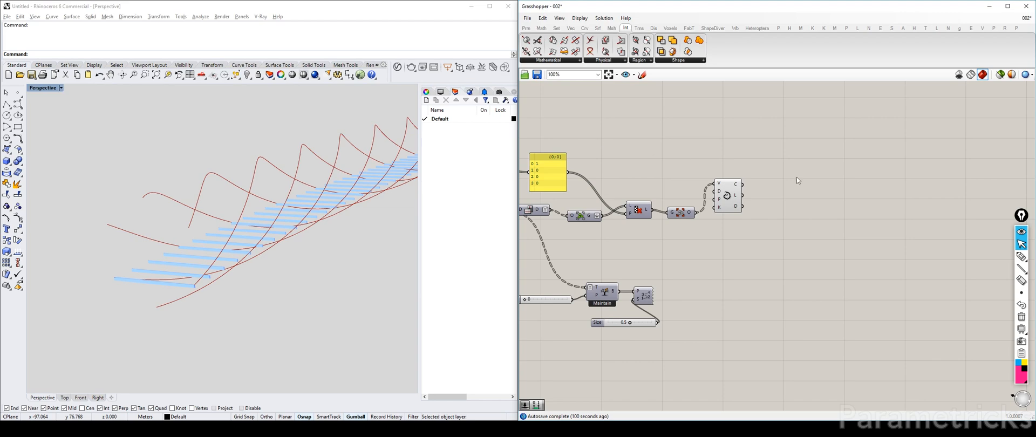
left_click(727, 195)
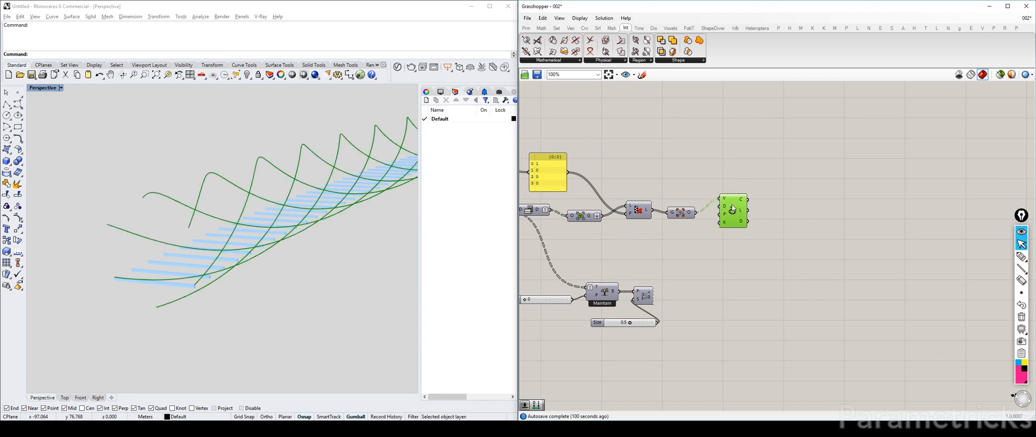
Highlight the Interpolate component's helix curves and examine them against the bridge deck in the Perspective viewport.
scroll(817, 171, "down", 3)
right_click_drag(819, 184, 863, 193)
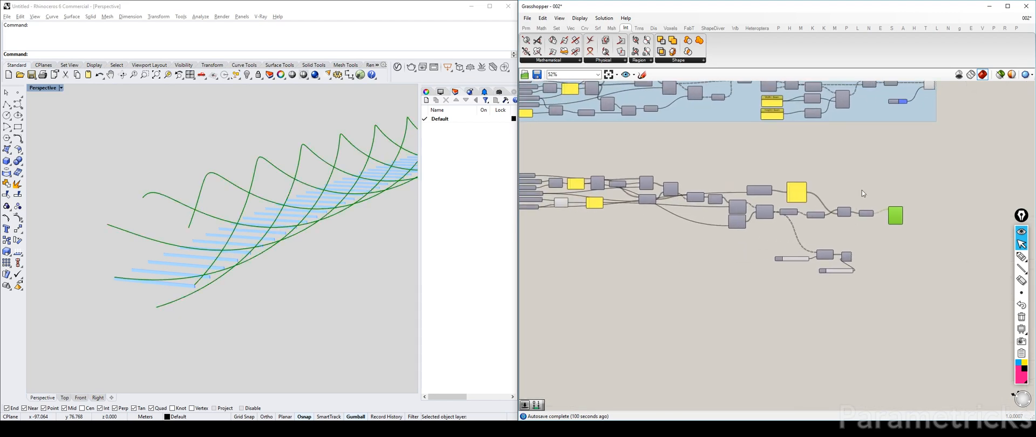
left_click(734, 249)
scroll(704, 232, "up", 3)
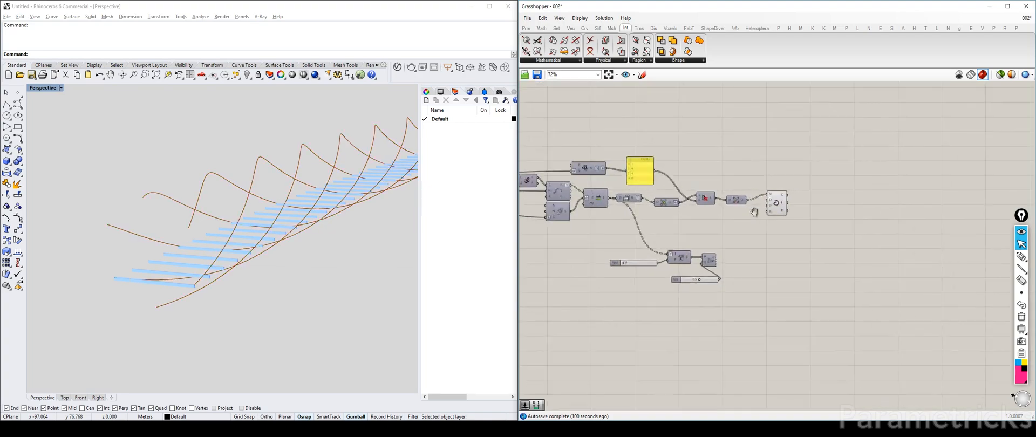
left_click(745, 198)
left_click(813, 196)
right_click_drag(203, 222, 222, 235)
left_click(746, 199)
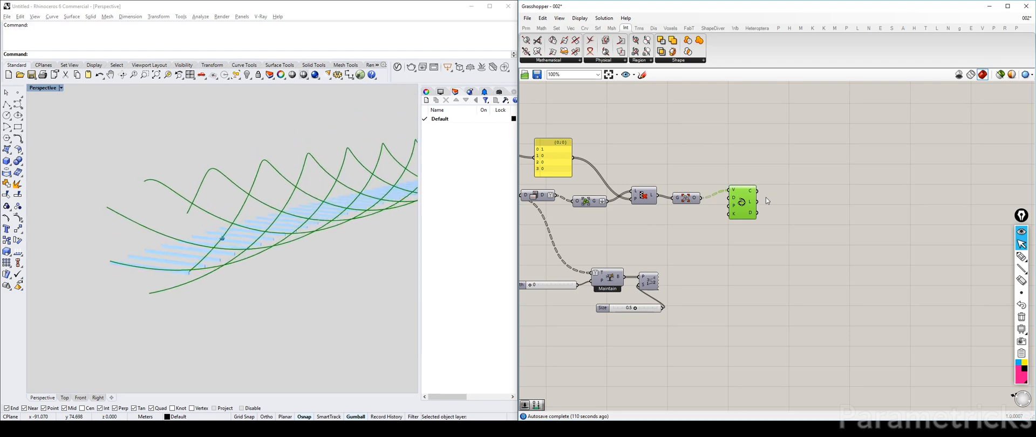
left_click(837, 197)
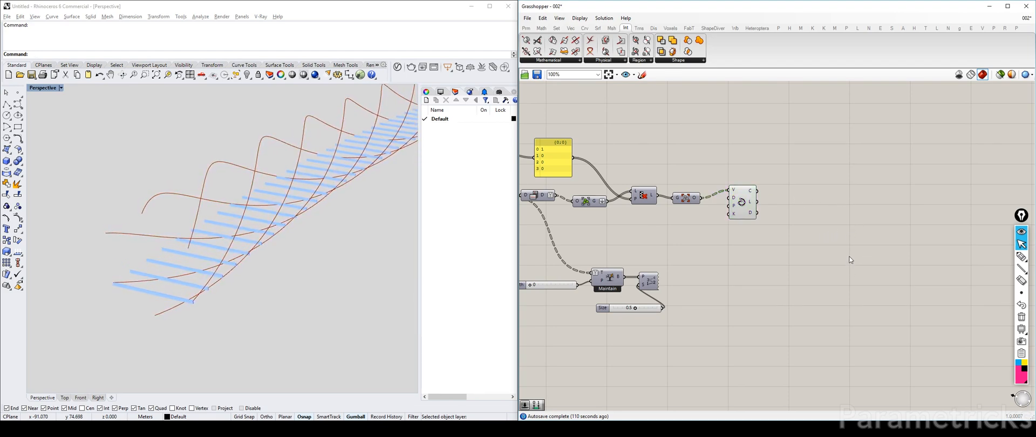
Review the upstream components that feed the helix points and the cull pattern.
right_click_drag(646, 209, 601, 181)
left_click(582, 151)
left_click(546, 167)
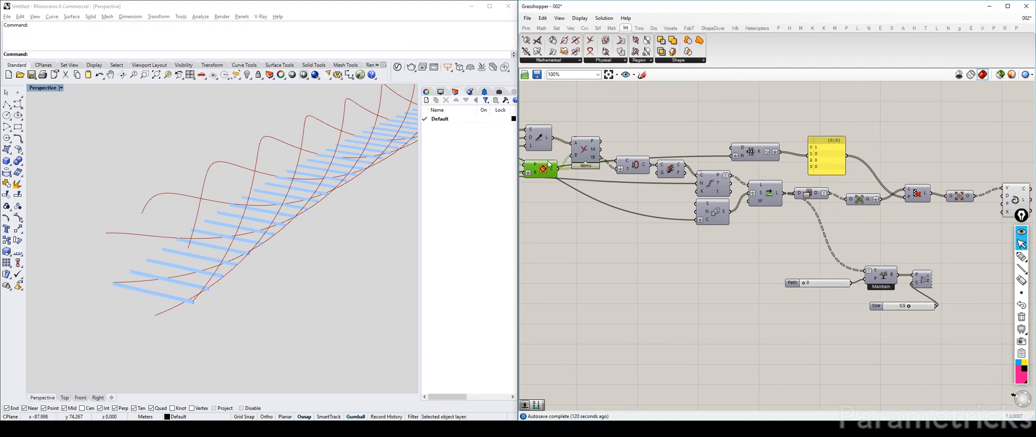
right_click_drag(557, 160, 626, 165)
scroll(627, 165, "up", 4)
left_click(679, 152)
left_click(755, 173)
right_click_drag(823, 188, 379, 155)
scroll(620, 162, "down", 1)
mouse_move(725, 213)
right_mouse_down()
mouse_move(690, 190)
mouse_move(706, 212)
right_mouse_up()
left_click(702, 179)
Move the Path slider, Tree Branch, Point List and Size slider up beneath the culling components, placing the Size slider below Tree Branch.
scroll(707, 212, "down", 2)
left_click_drag(718, 330, 683, 258)
scroll(736, 262, "up", 3)
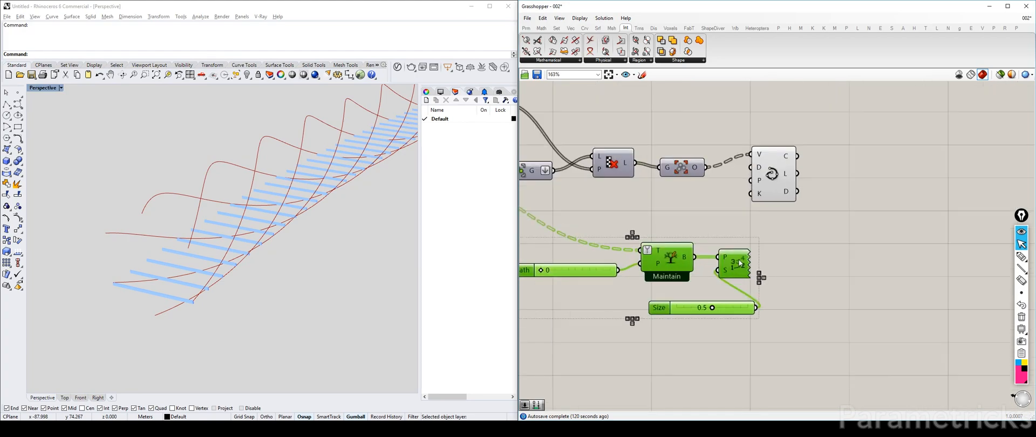
scroll(769, 254, "down", 2)
right_click_drag(790, 253, 803, 186)
left_click(834, 195)
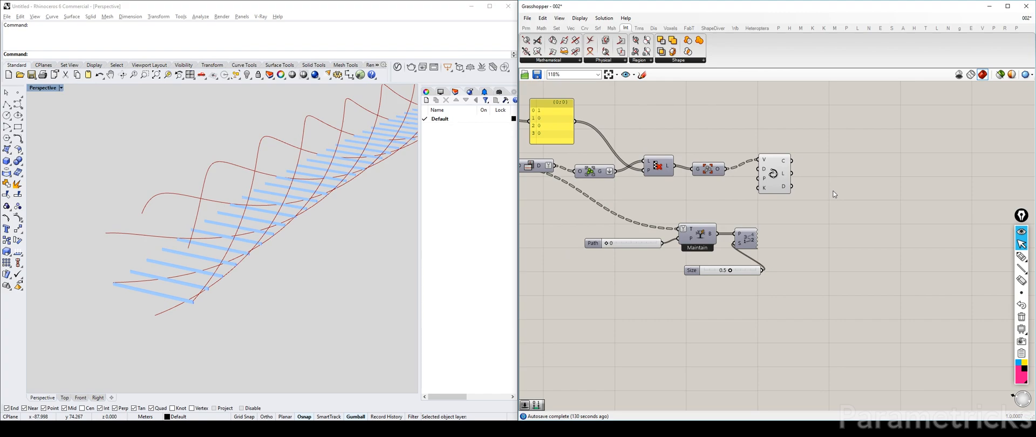
left_click_drag(750, 274, 704, 261)
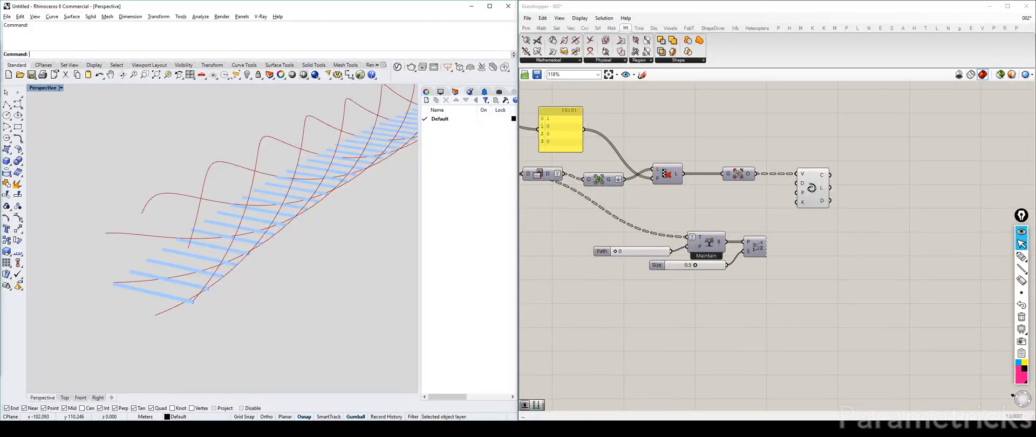